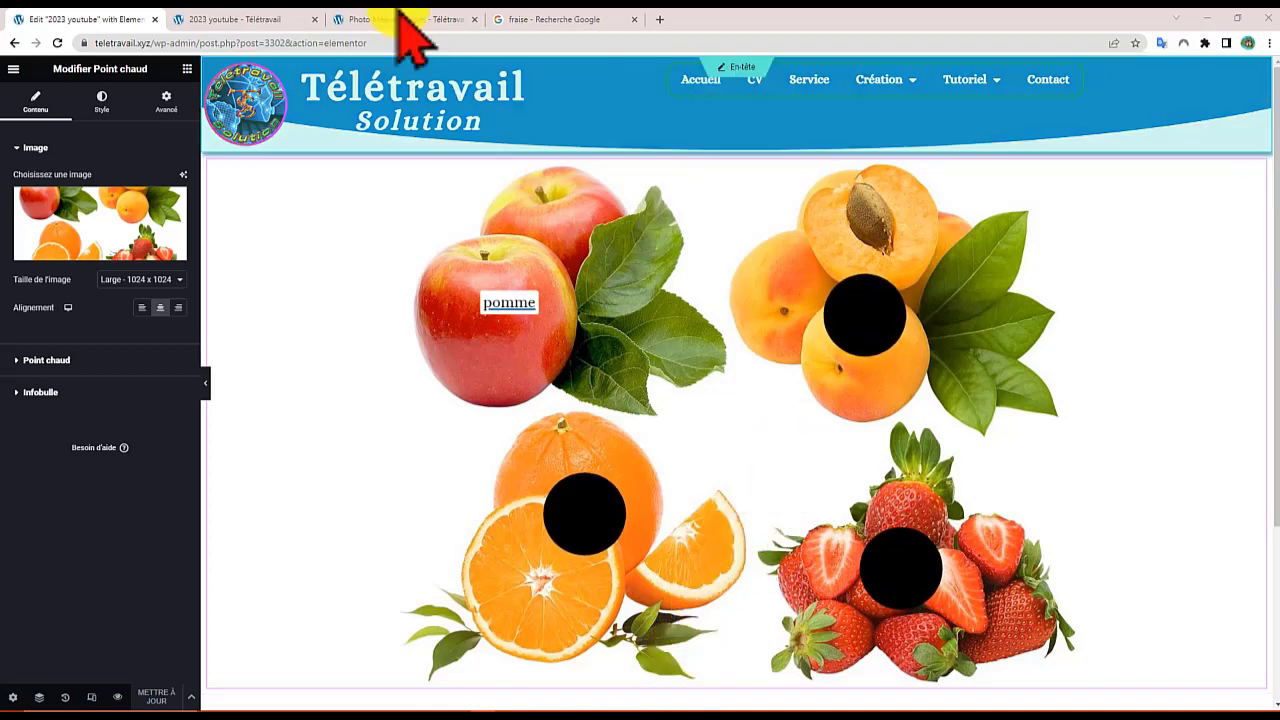
Step: Delete the container holding the existing fruit image and add a new empty container to the page
{"action": "mouse_move", "coordinate": [528, 318]}
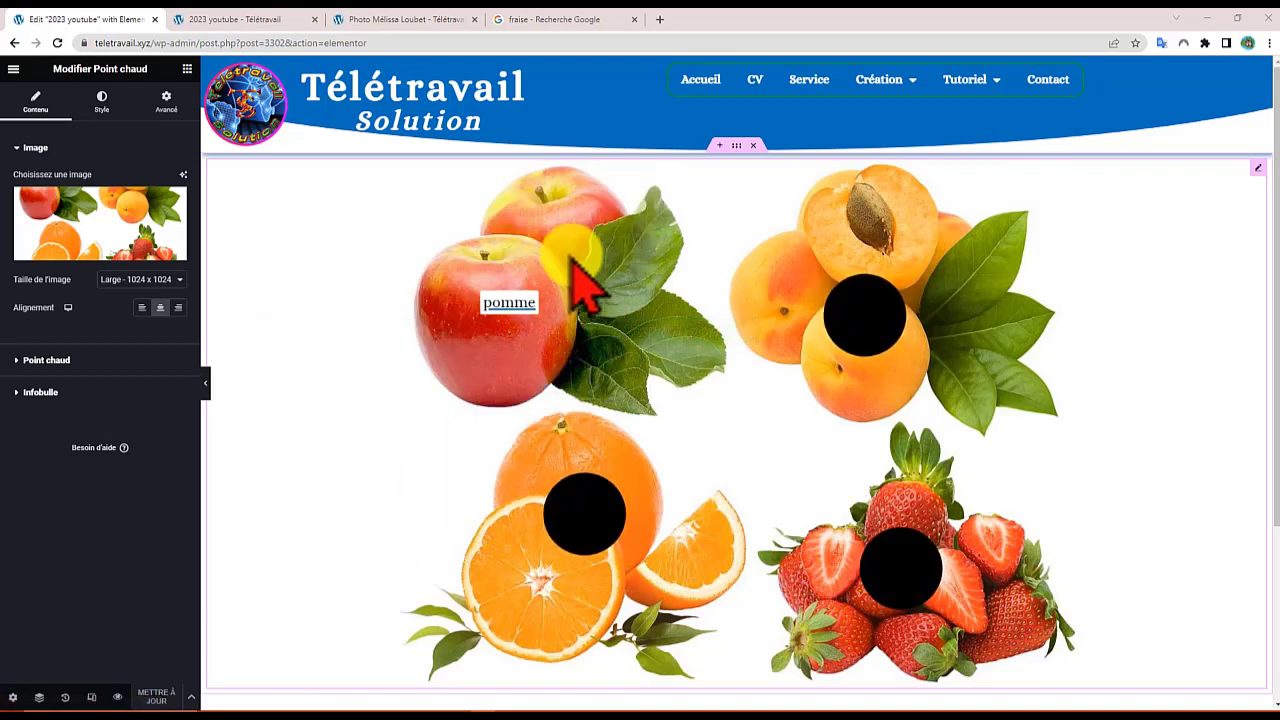
{"action": "mouse_move", "coordinate": [866, 308]}
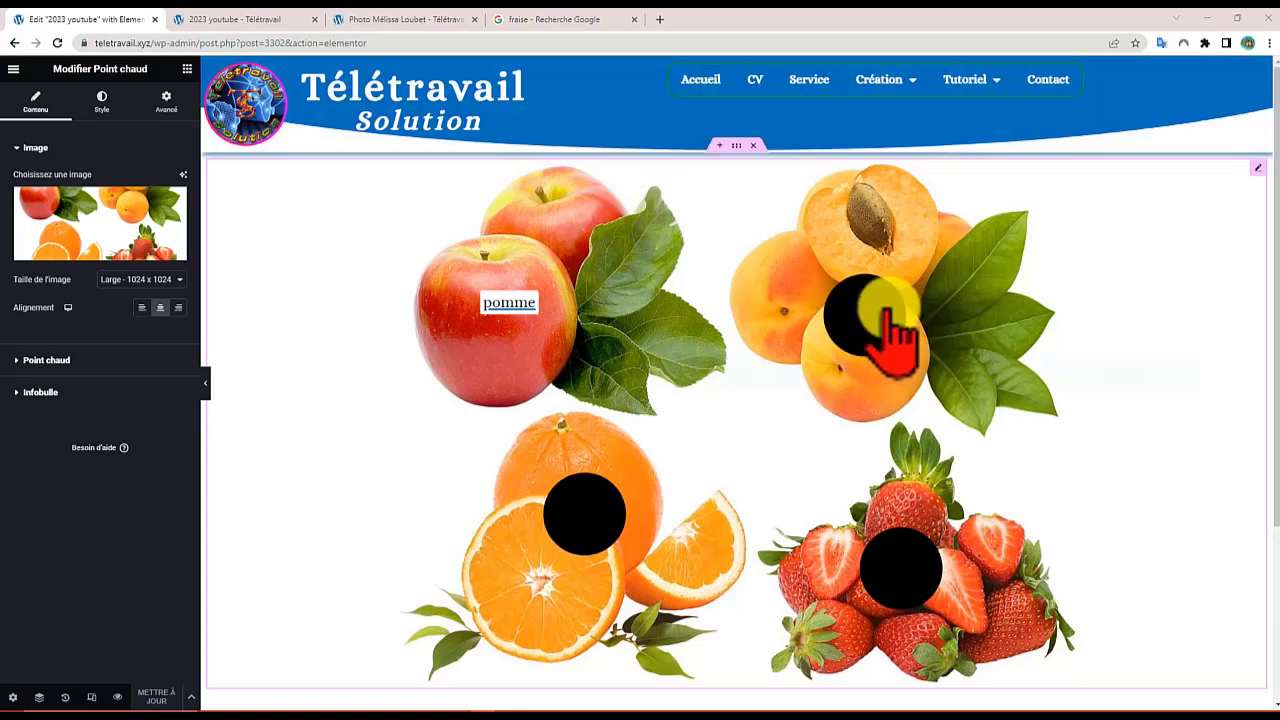
{"action": "left_click", "coordinate": [750, 148]}
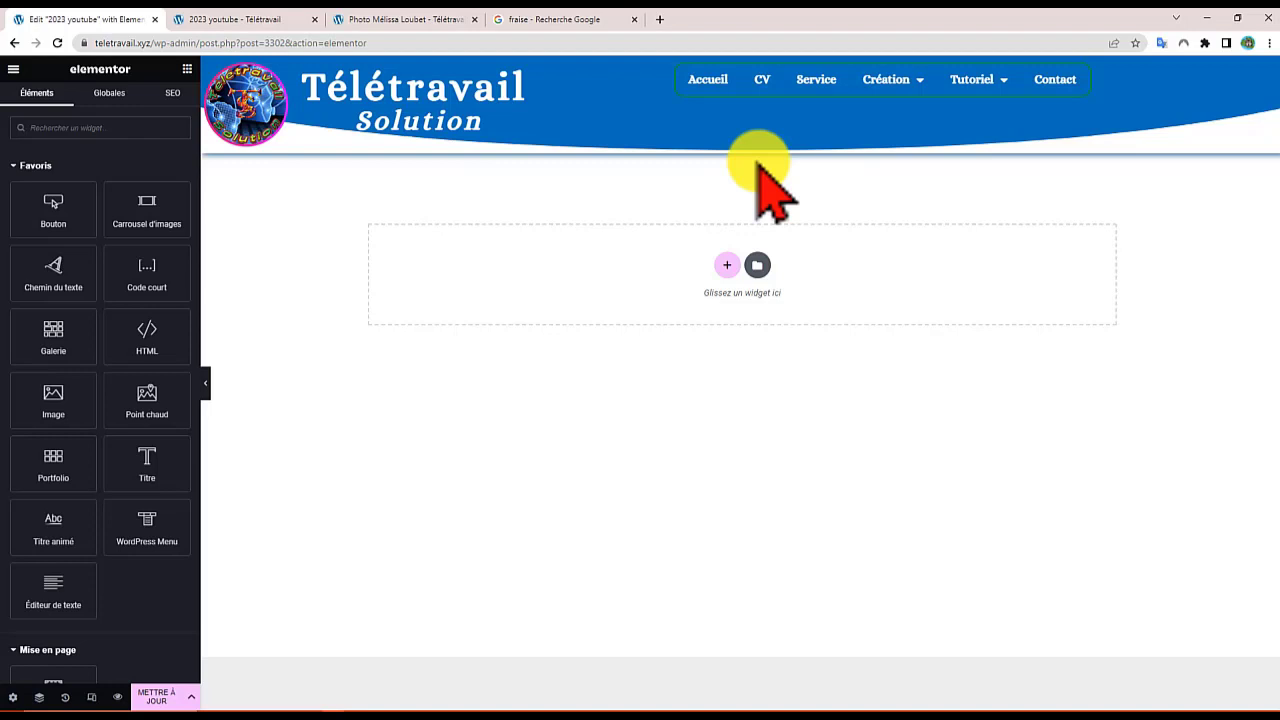
{"action": "scroll", "coordinate": [55, 570], "scroll_direction": "down", "scroll_amount": 2}
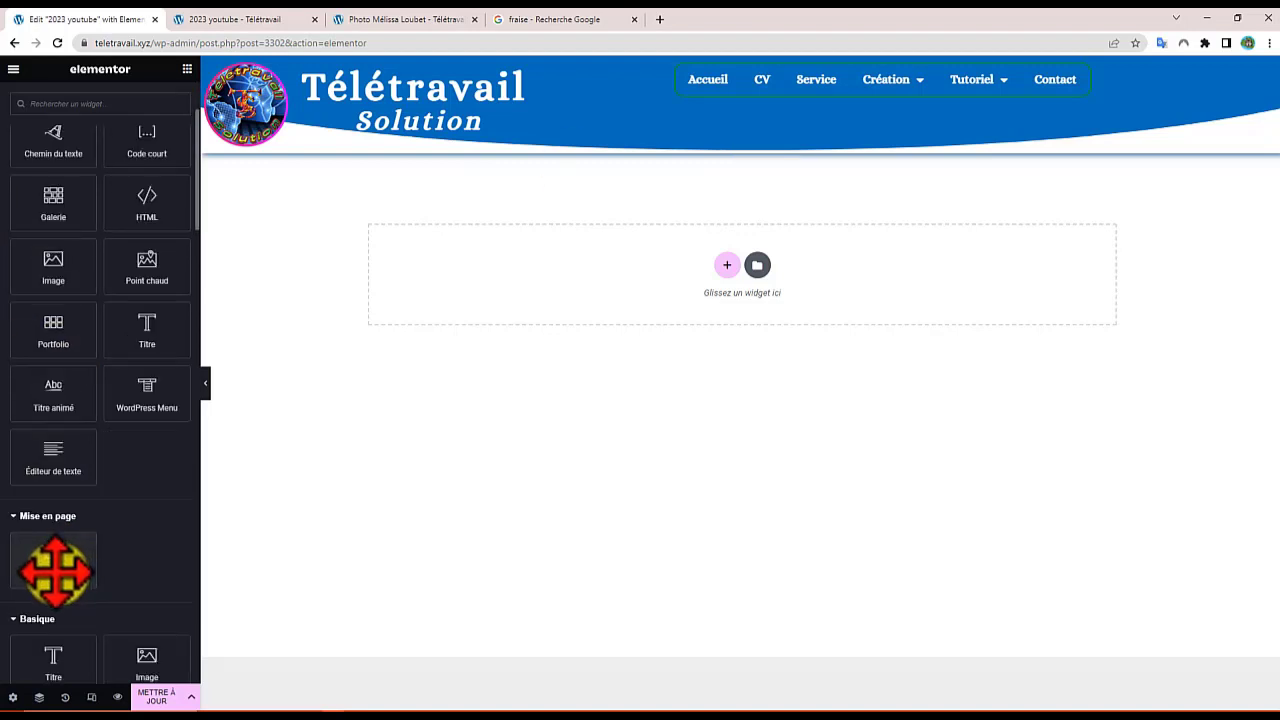
{"action": "left_click_drag", "start_coordinate": [55, 570], "coordinate": [630, 290]}
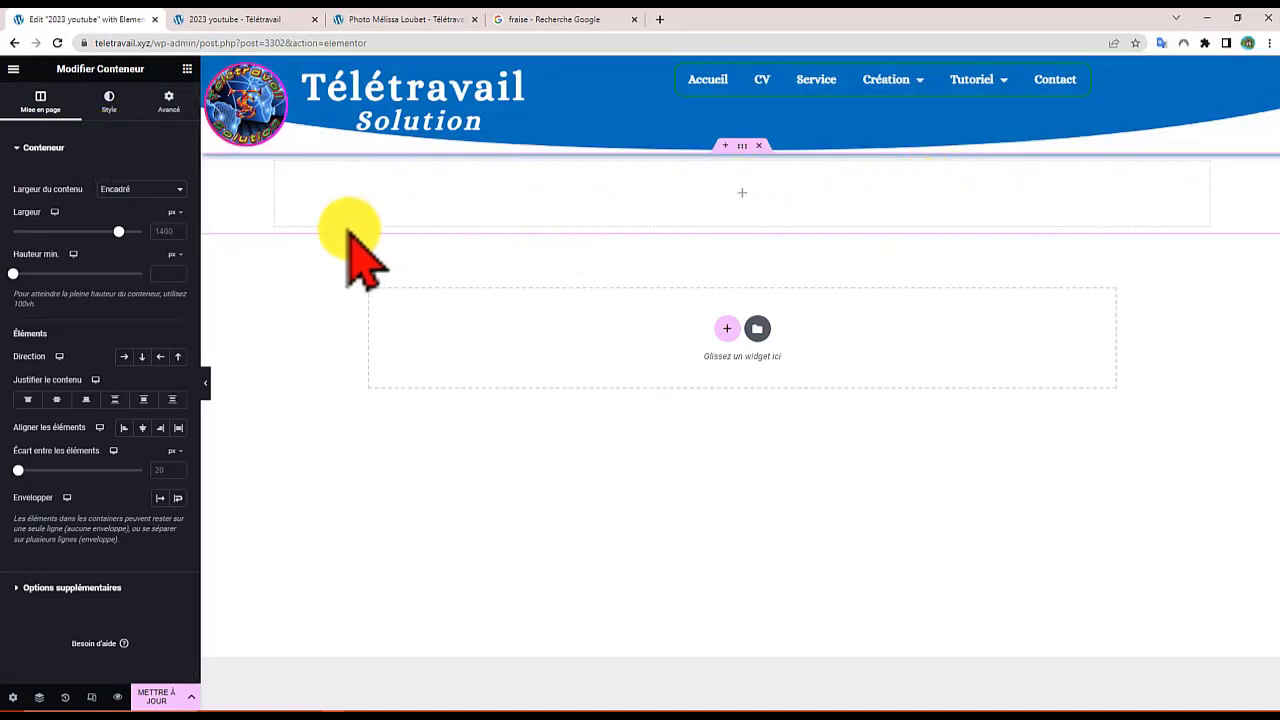
Step: Add a Point chaud widget from the Pro widgets inside the new empty container
{"action": "left_click", "coordinate": [187, 69]}
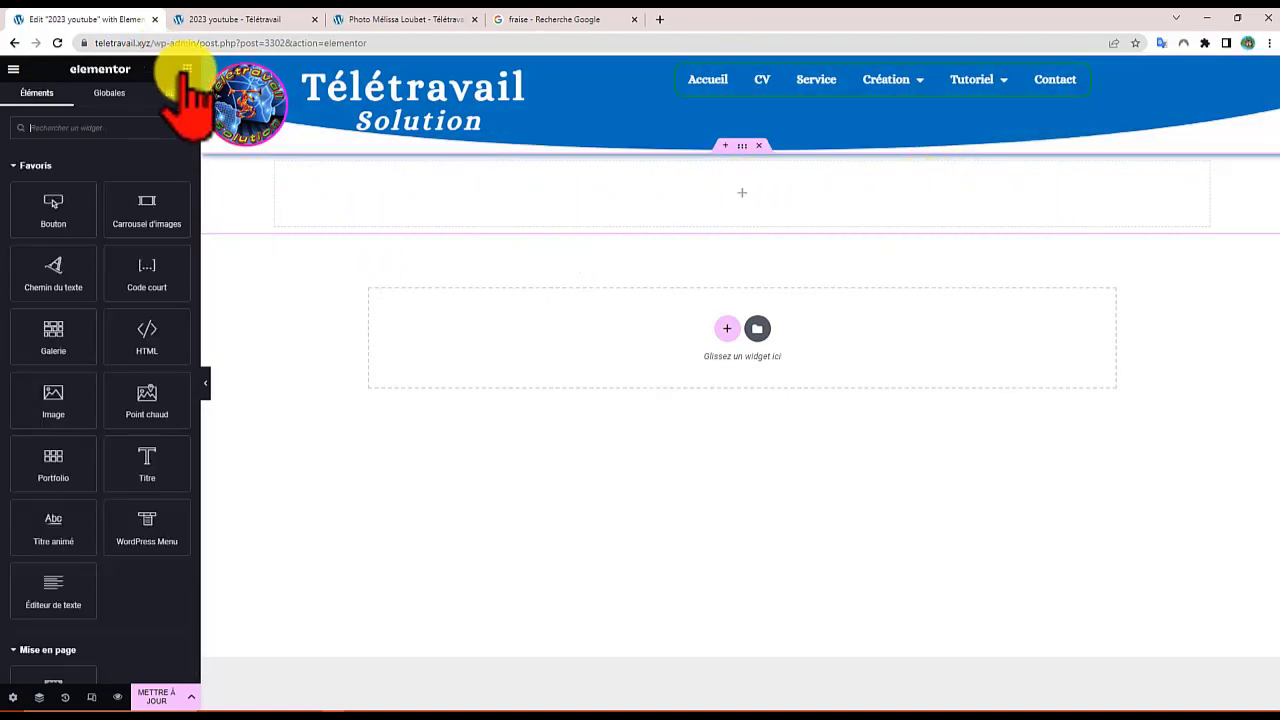
{"action": "scroll", "coordinate": [51, 594], "scroll_direction": "down", "scroll_amount": 5}
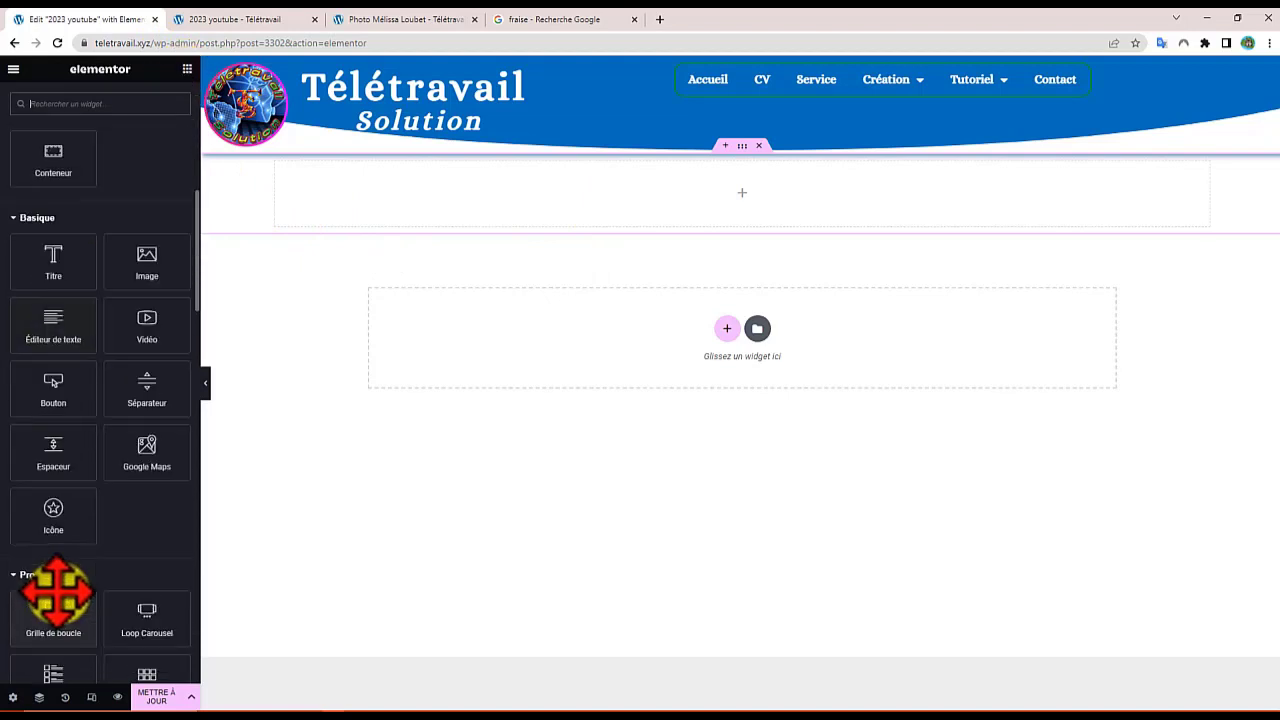
{"action": "scroll", "coordinate": [60, 595], "scroll_direction": "down", "scroll_amount": 3}
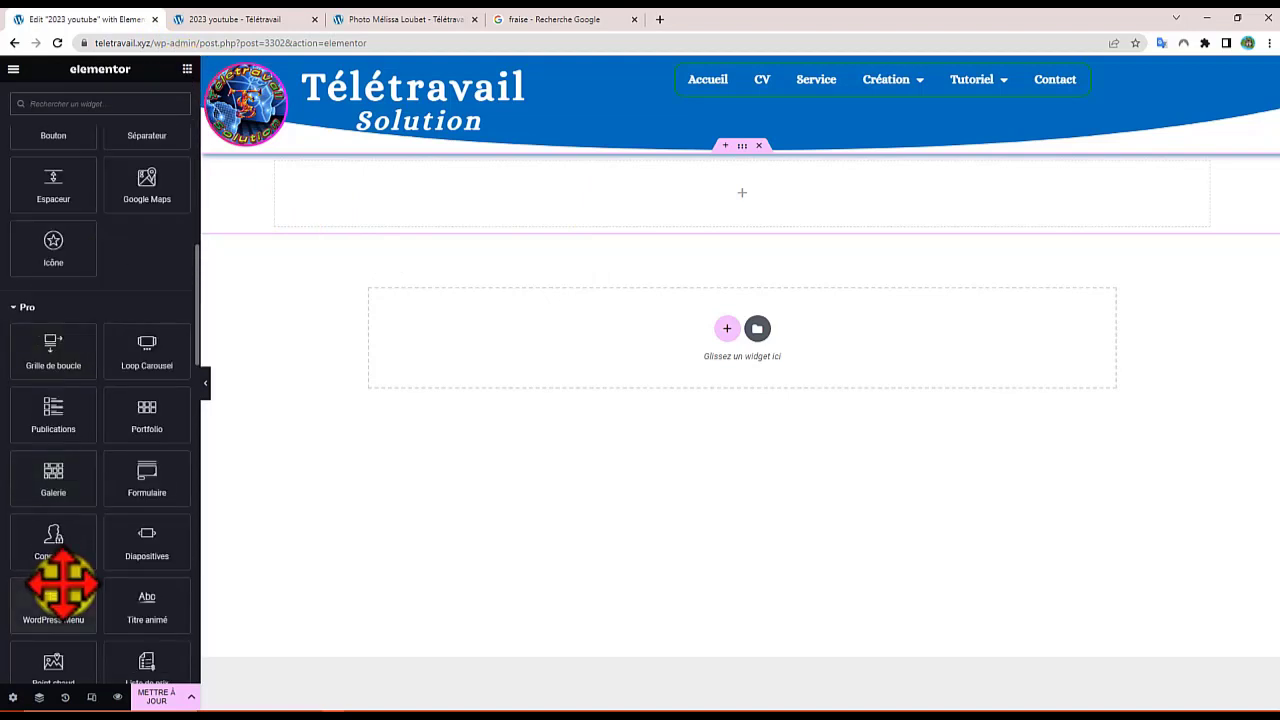
{"action": "scroll", "coordinate": [62, 585], "scroll_direction": "down", "scroll_amount": 2}
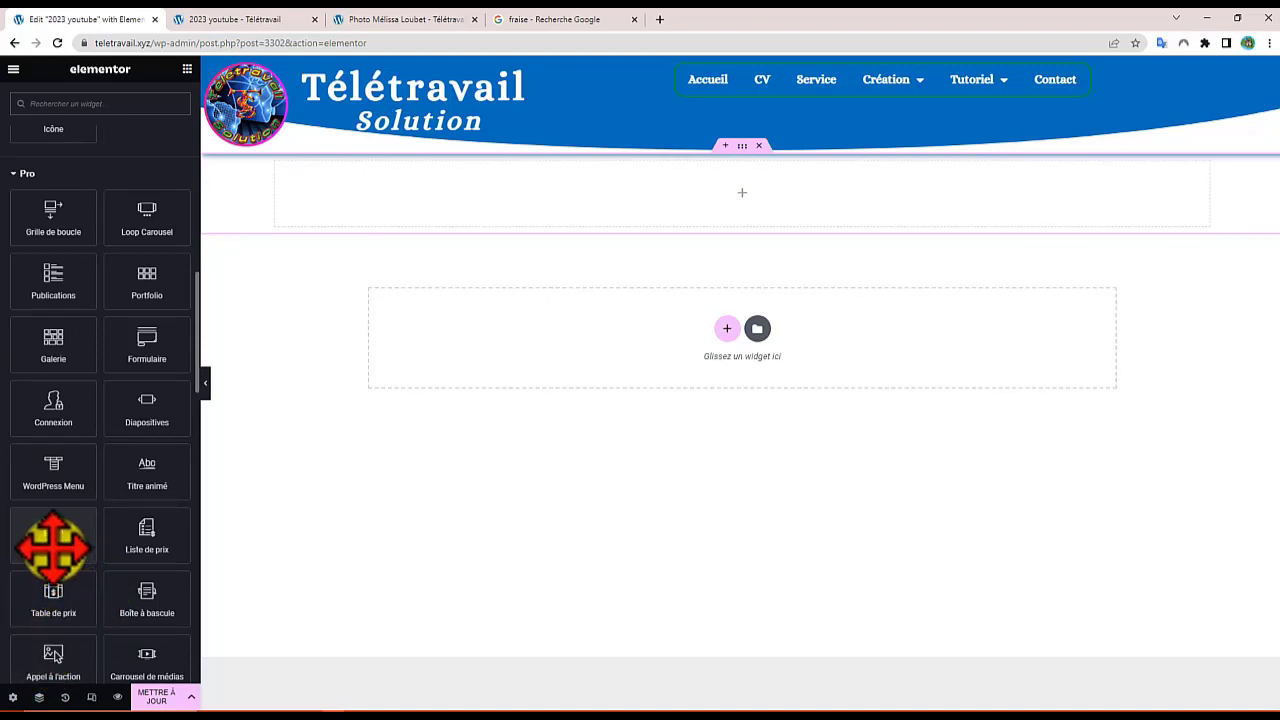
{"action": "left_click_drag", "start_coordinate": [50, 530], "coordinate": [650, 212]}
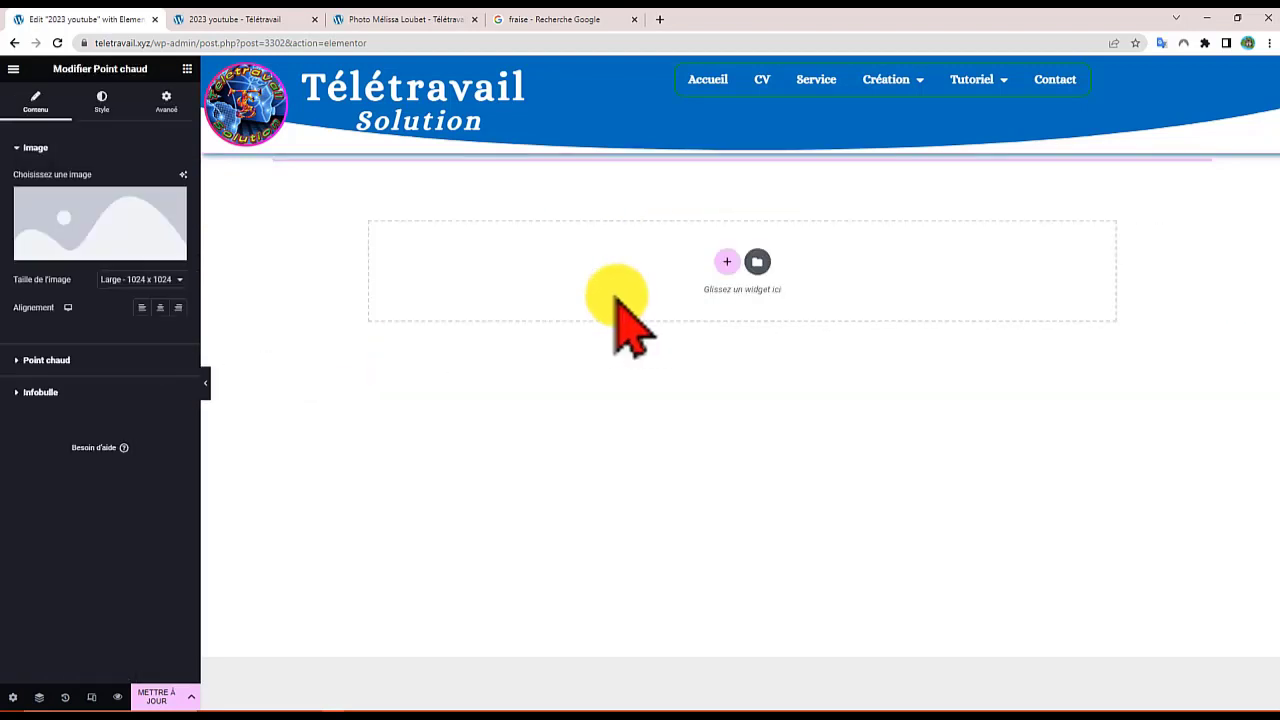
Step: Set fruit-tuto.jpg from the media library as the hotspot widget's image and center it
{"action": "mouse_move", "coordinate": [128, 226]}
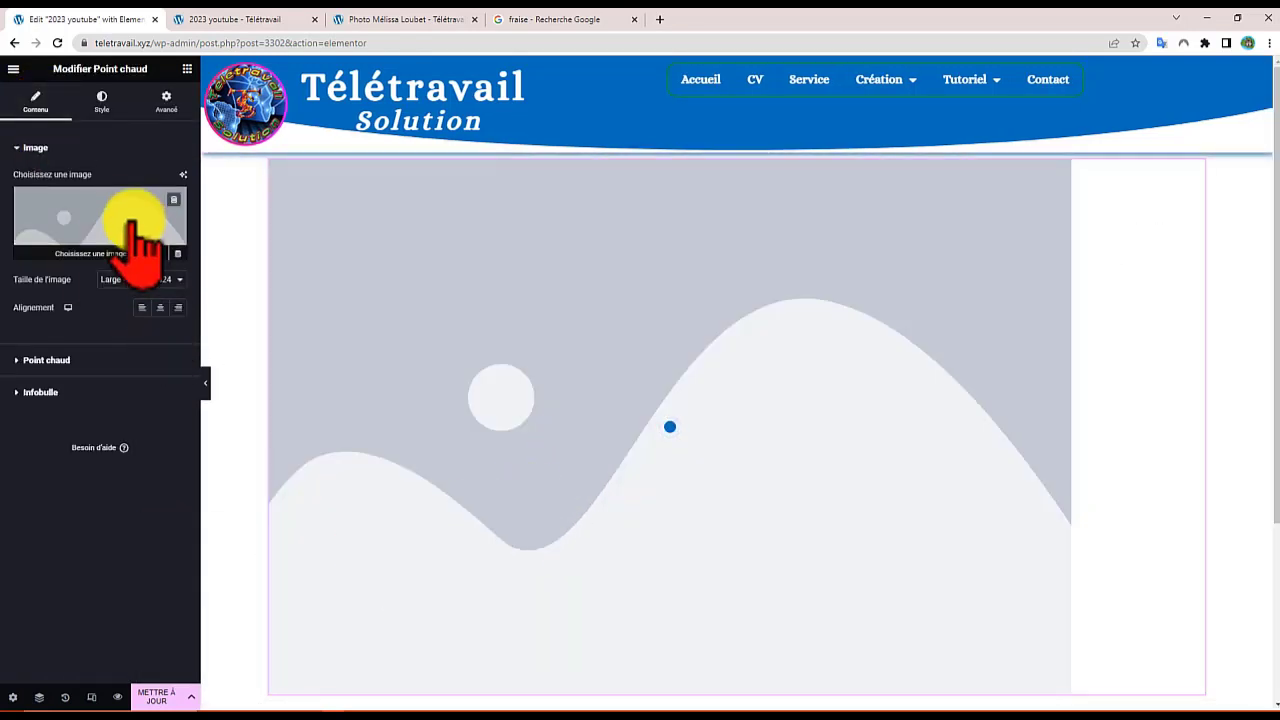
{"action": "left_click", "coordinate": [80, 218]}
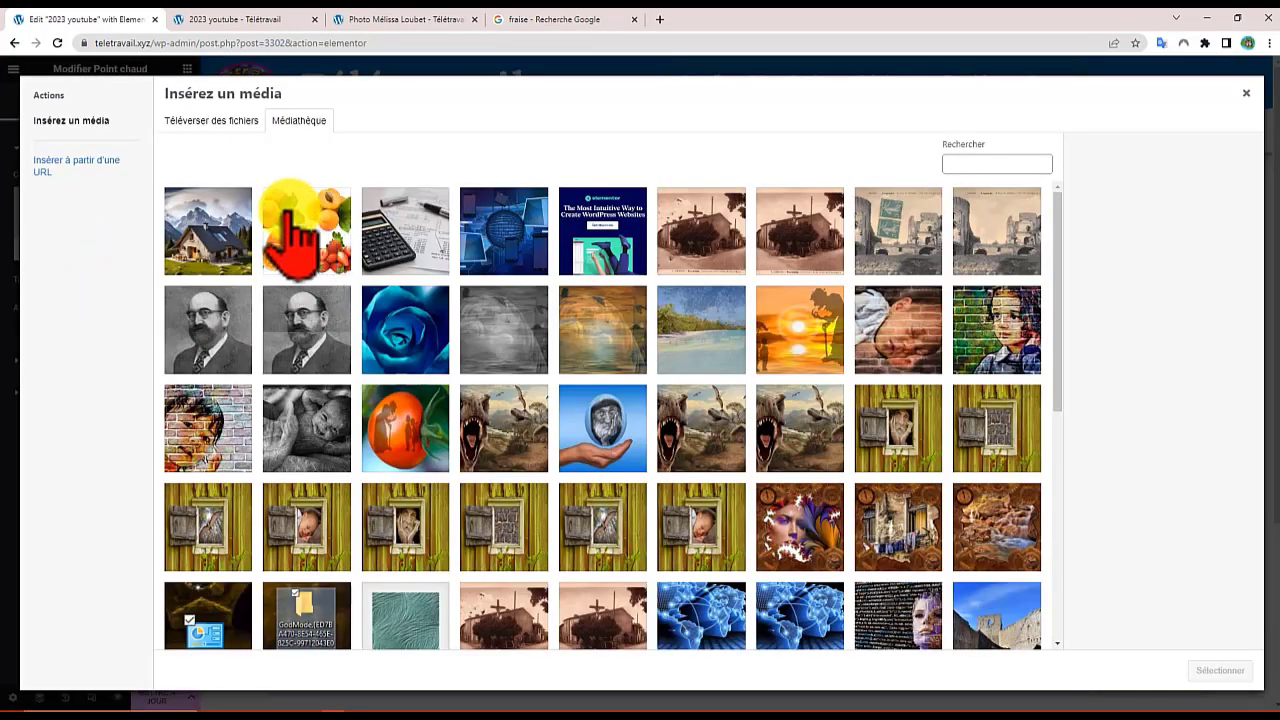
{"action": "left_click", "coordinate": [300, 255]}
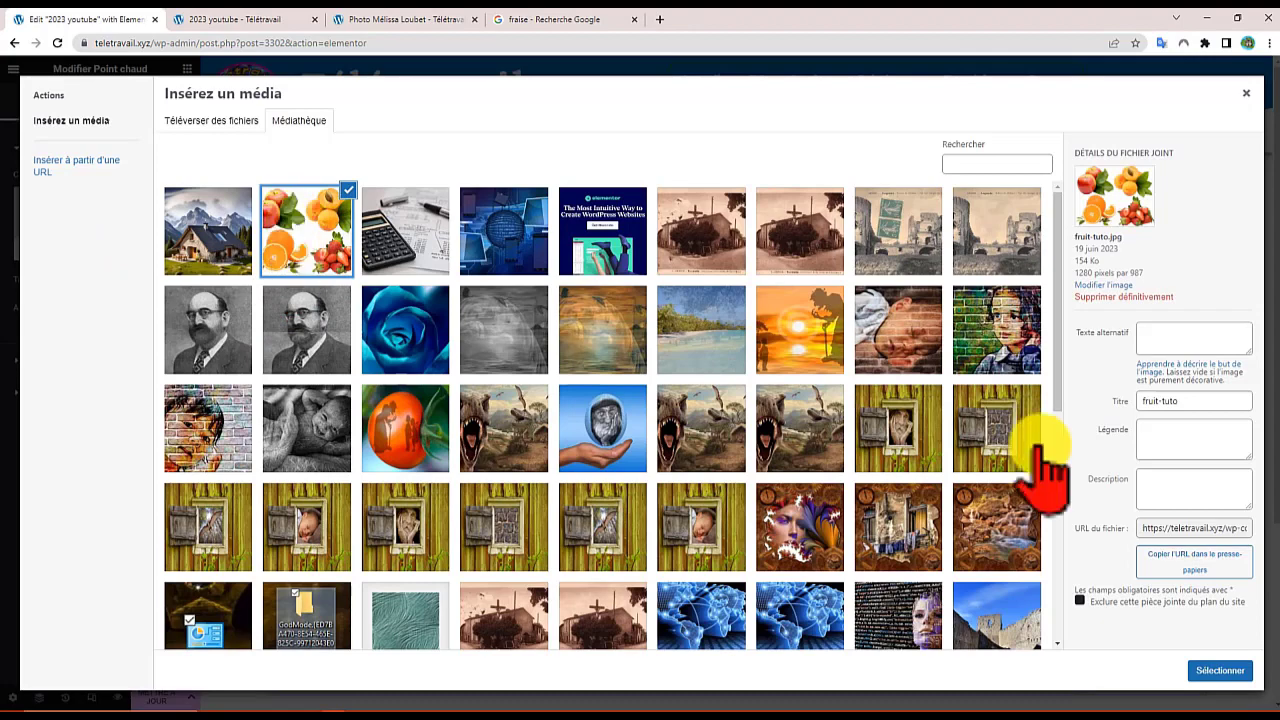
{"action": "left_click", "coordinate": [1218, 671]}
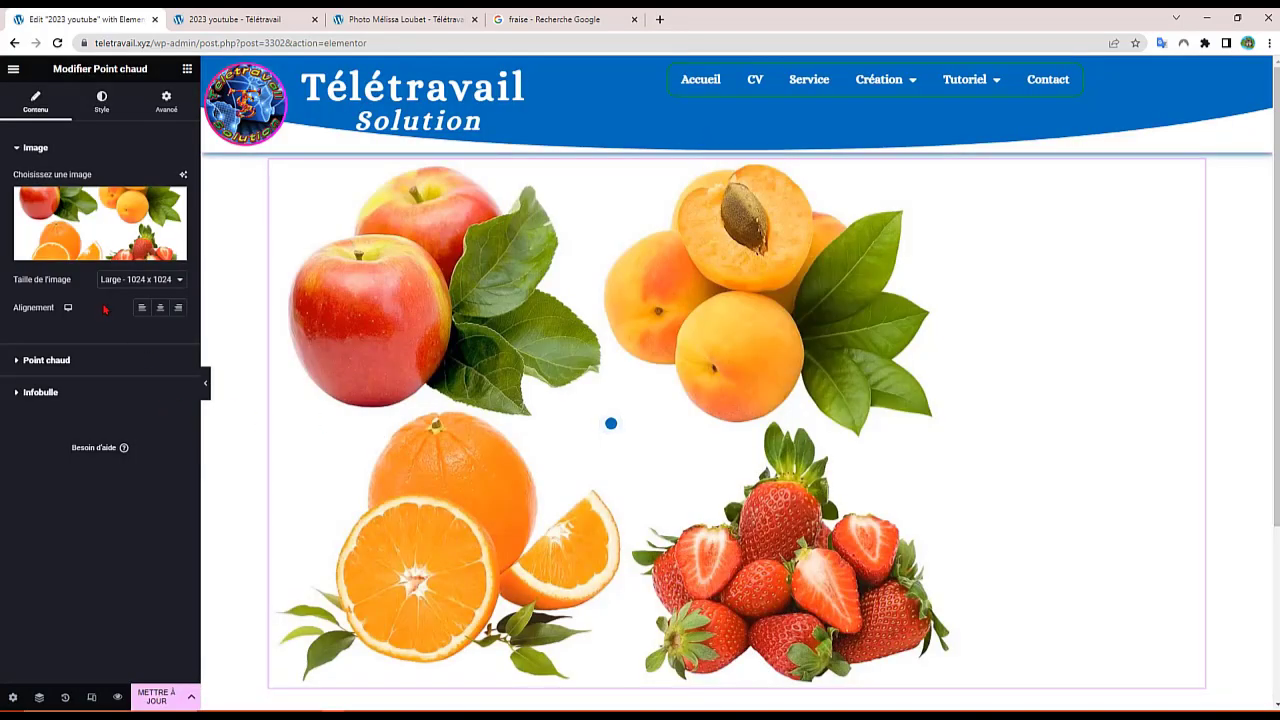
{"action": "left_click", "coordinate": [177, 285]}
{"action": "left_click", "coordinate": [183, 286]}
{"action": "left_click", "coordinate": [158, 312]}
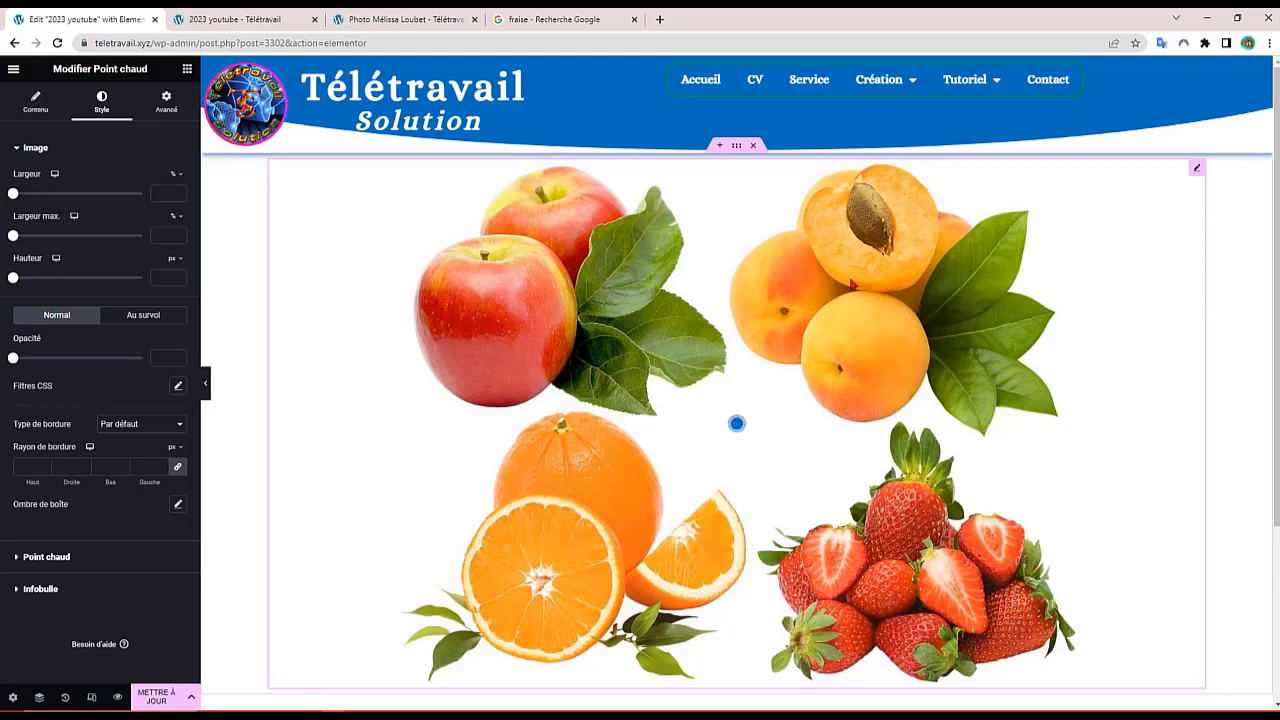
Step: Label the first hotspot element "pomme"
{"action": "left_click", "coordinate": [35, 110]}
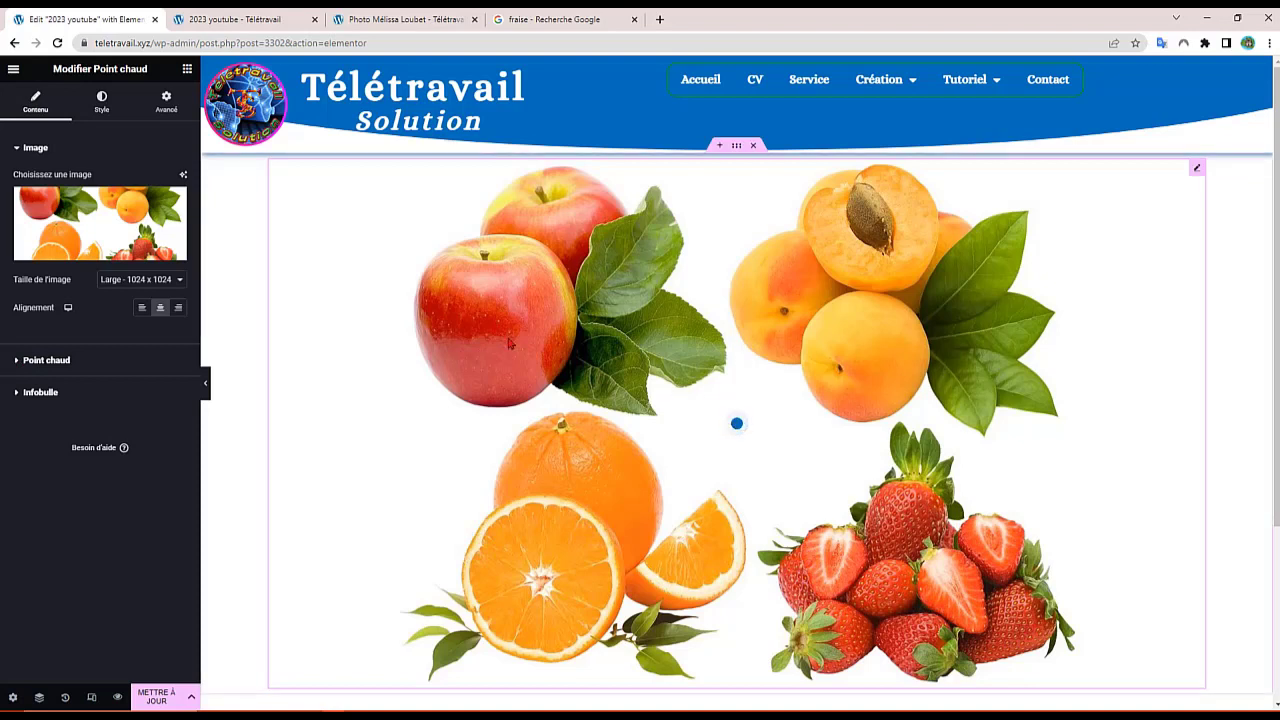
{"action": "left_click", "coordinate": [24, 362]}
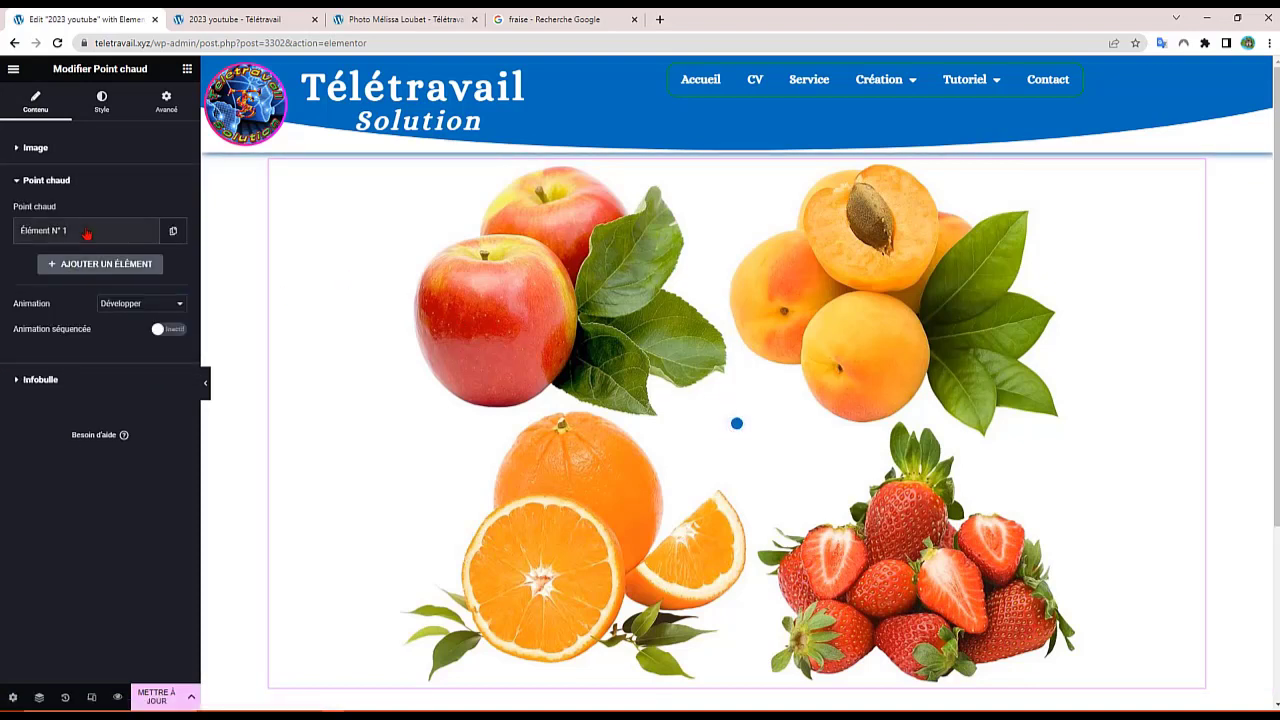
{"action": "left_click", "coordinate": [87, 233]}
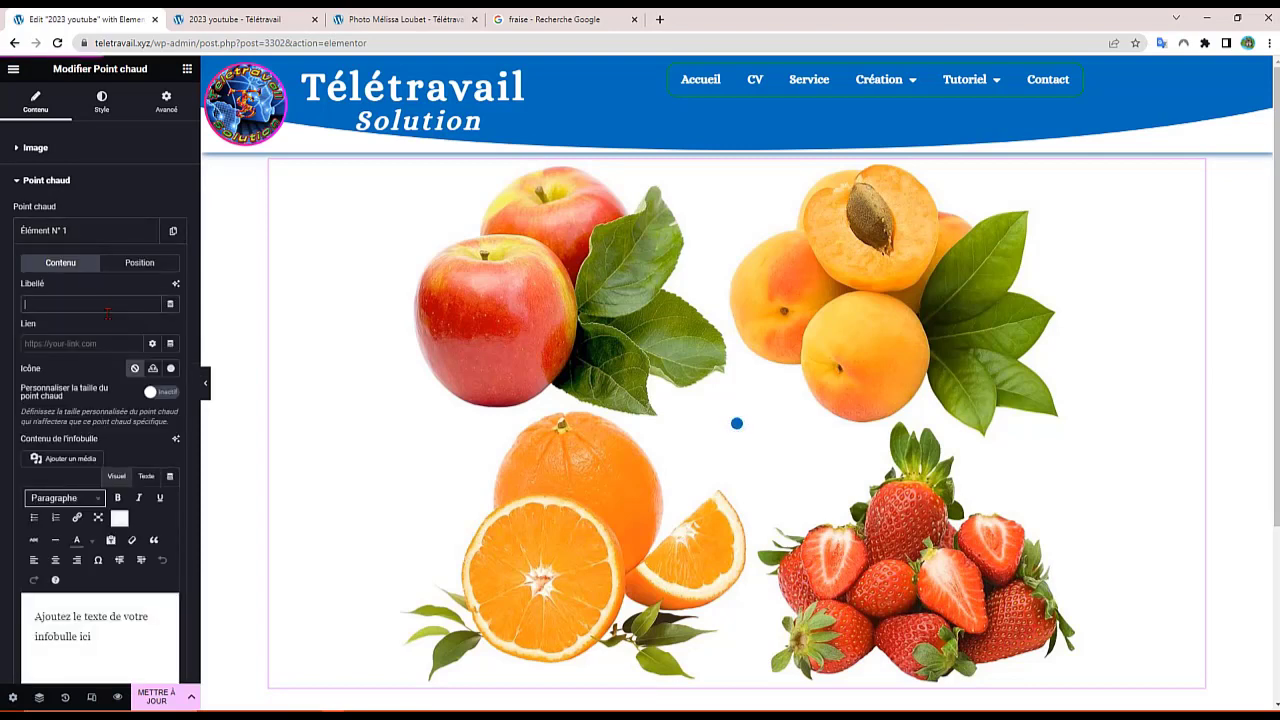
{"action": "type", "text": "po"}
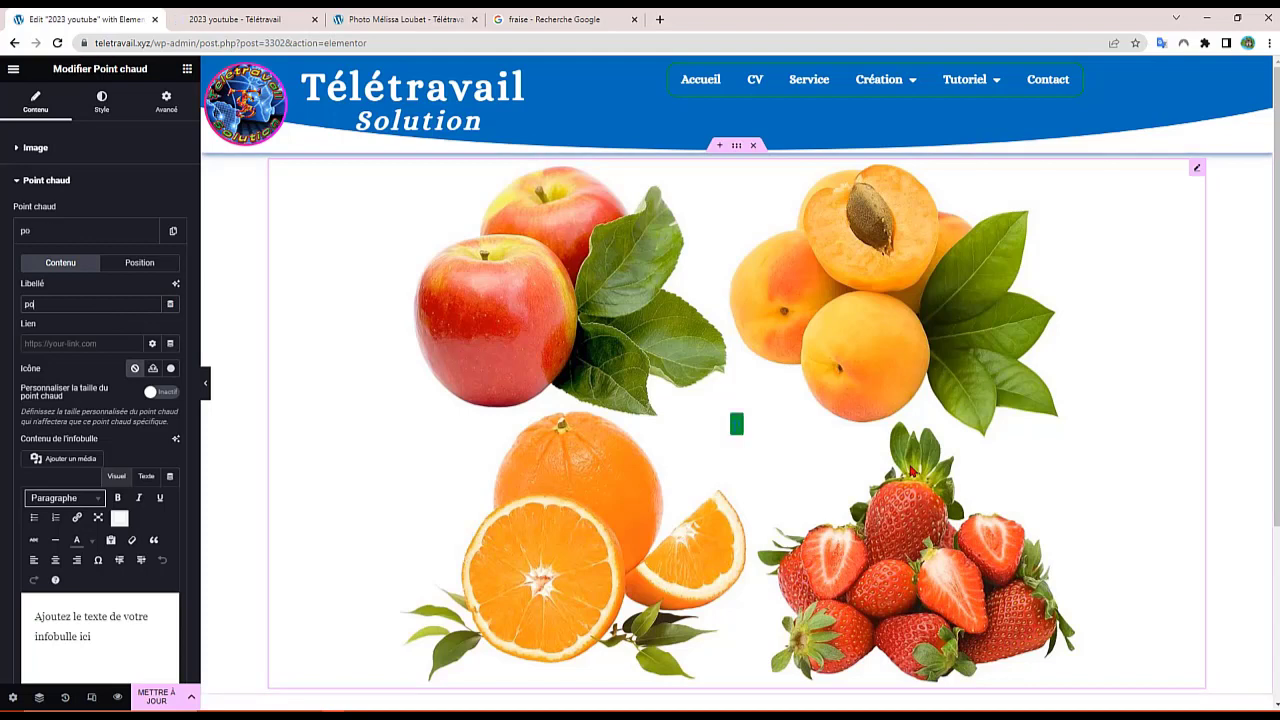
{"action": "type", "text": "mme"}
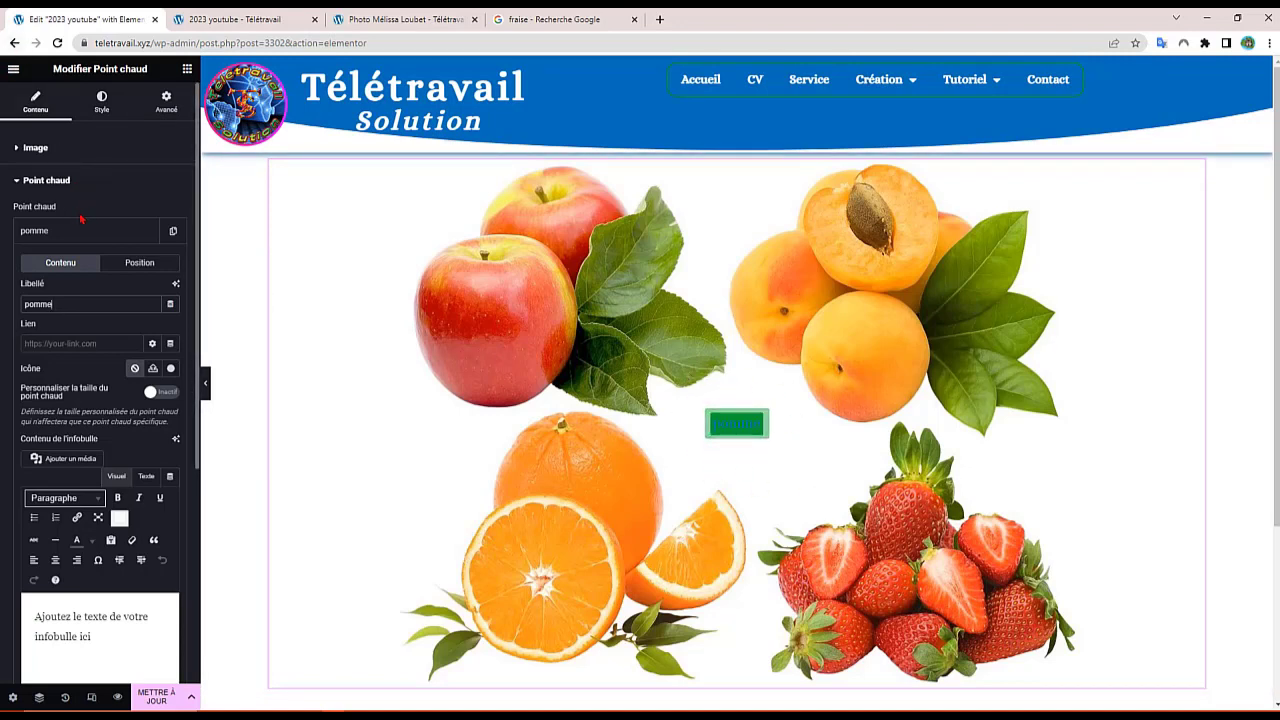
Step: Set the hotspot's box color to the global White Element color and its text color to the global Text color
{"action": "left_click", "coordinate": [101, 103]}
{"action": "left_click", "coordinate": [18, 558]}
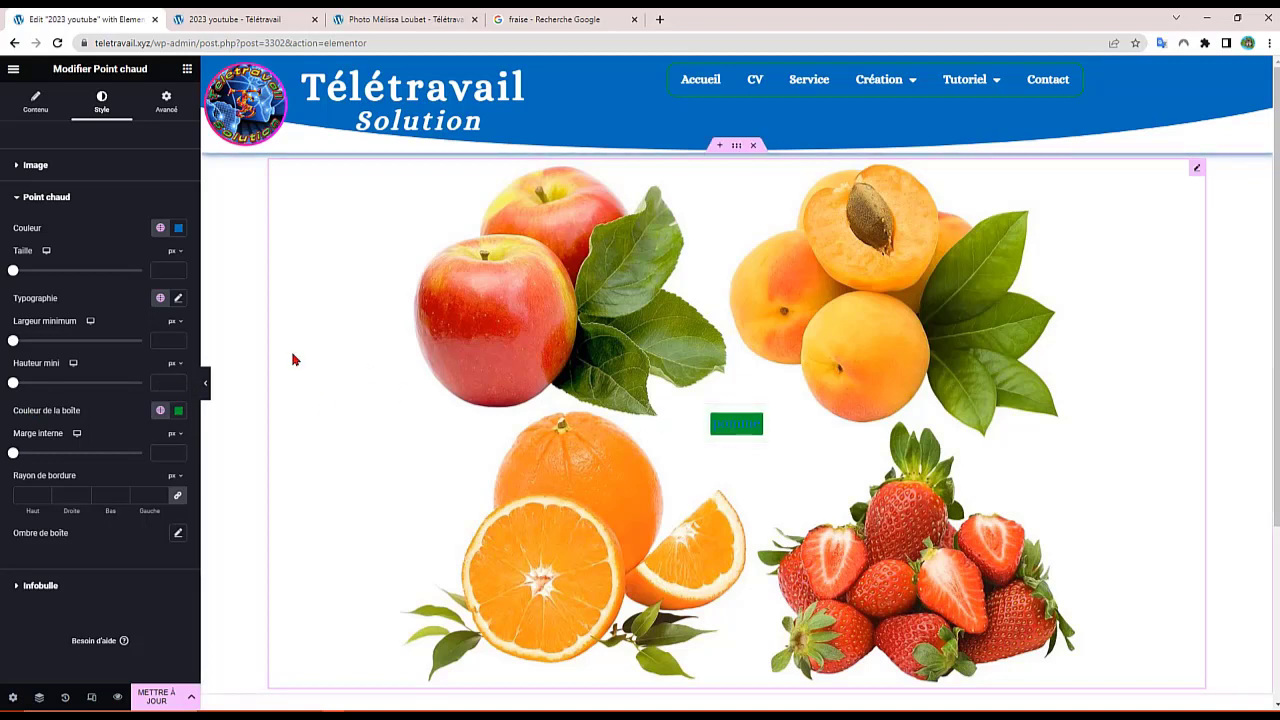
{"action": "left_click", "coordinate": [159, 412]}
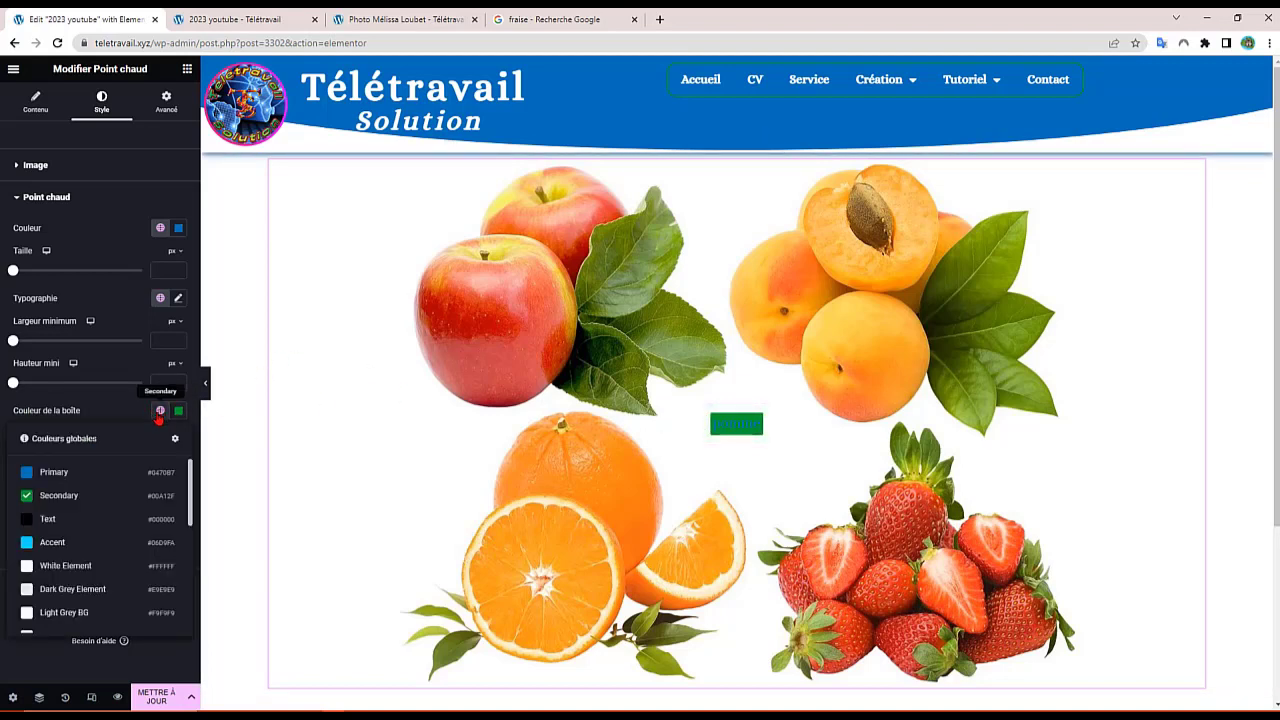
{"action": "left_click", "coordinate": [61, 568]}
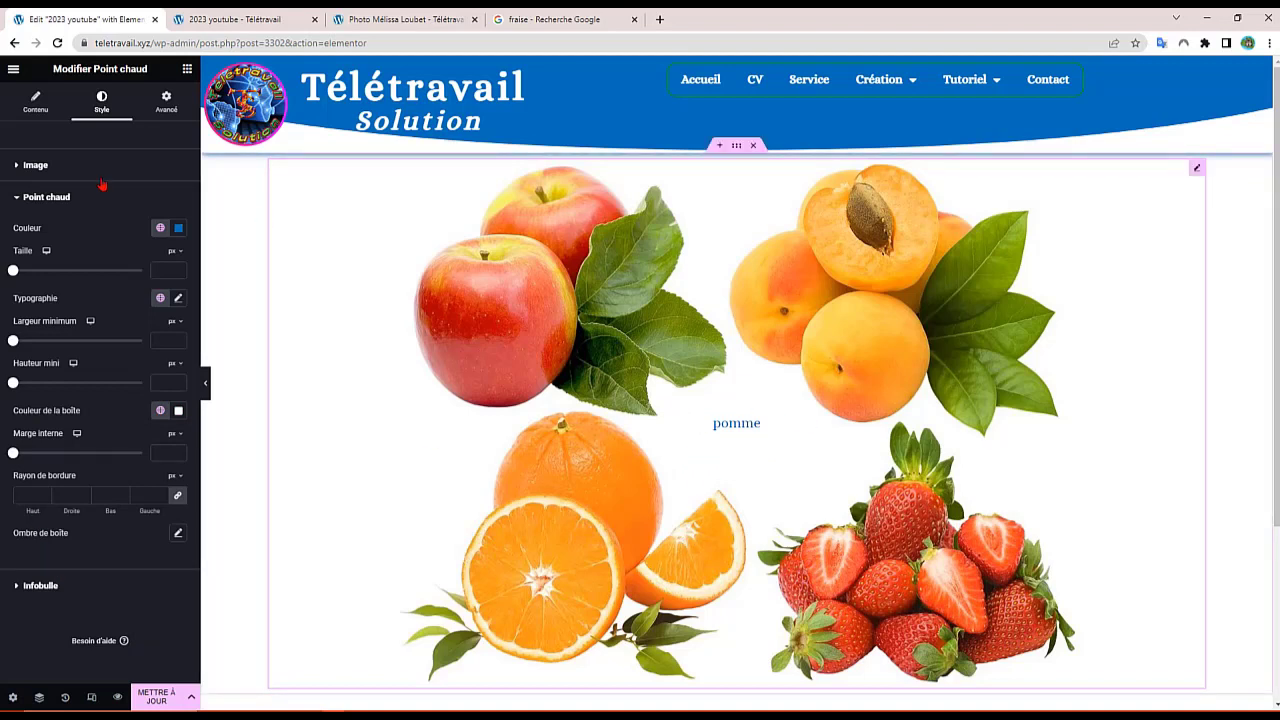
{"action": "left_click", "coordinate": [160, 228]}
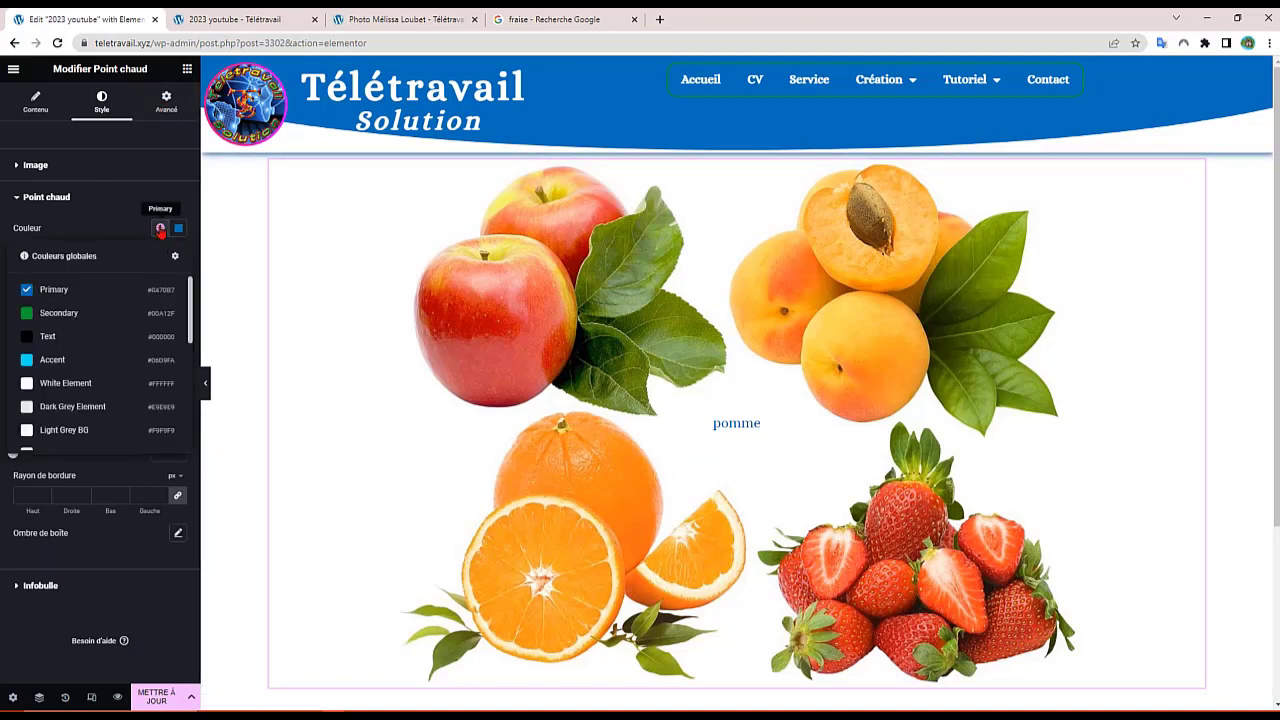
{"action": "left_click", "coordinate": [56, 341]}
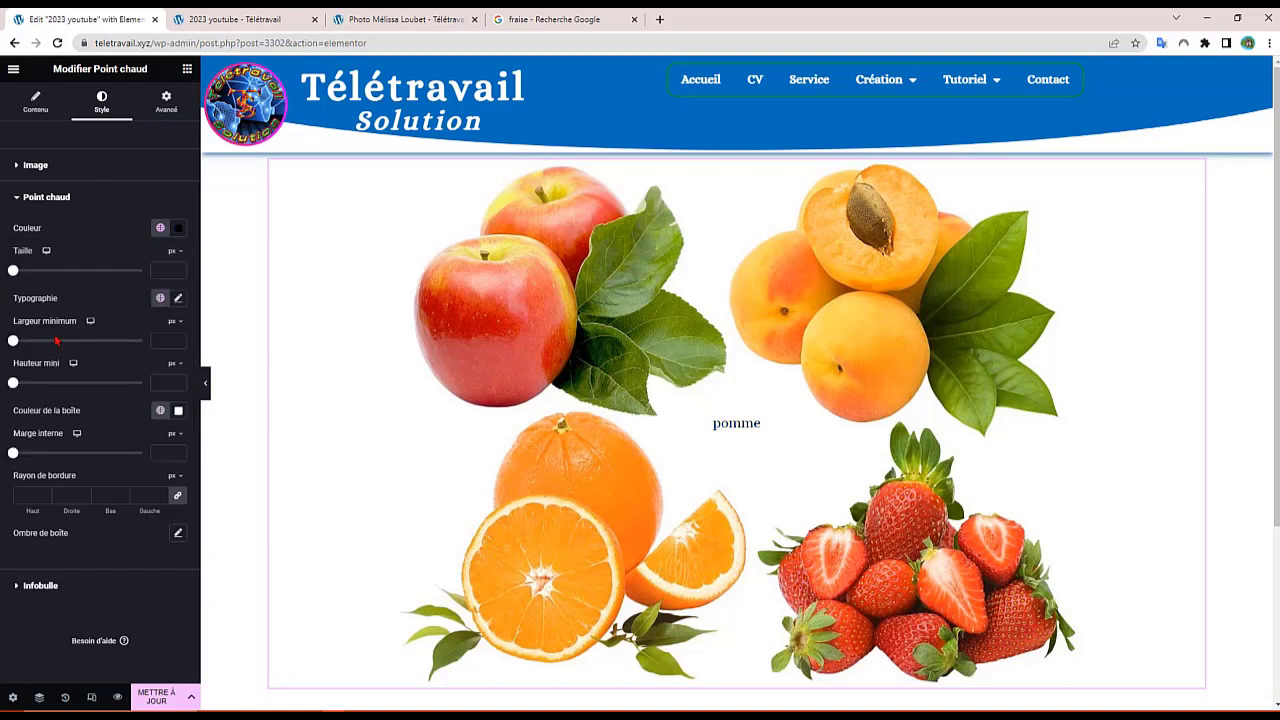
Step: Set the hotspot label's typography size to 2 and its weight to 900 (Noir)
{"action": "left_click", "coordinate": [178, 300]}
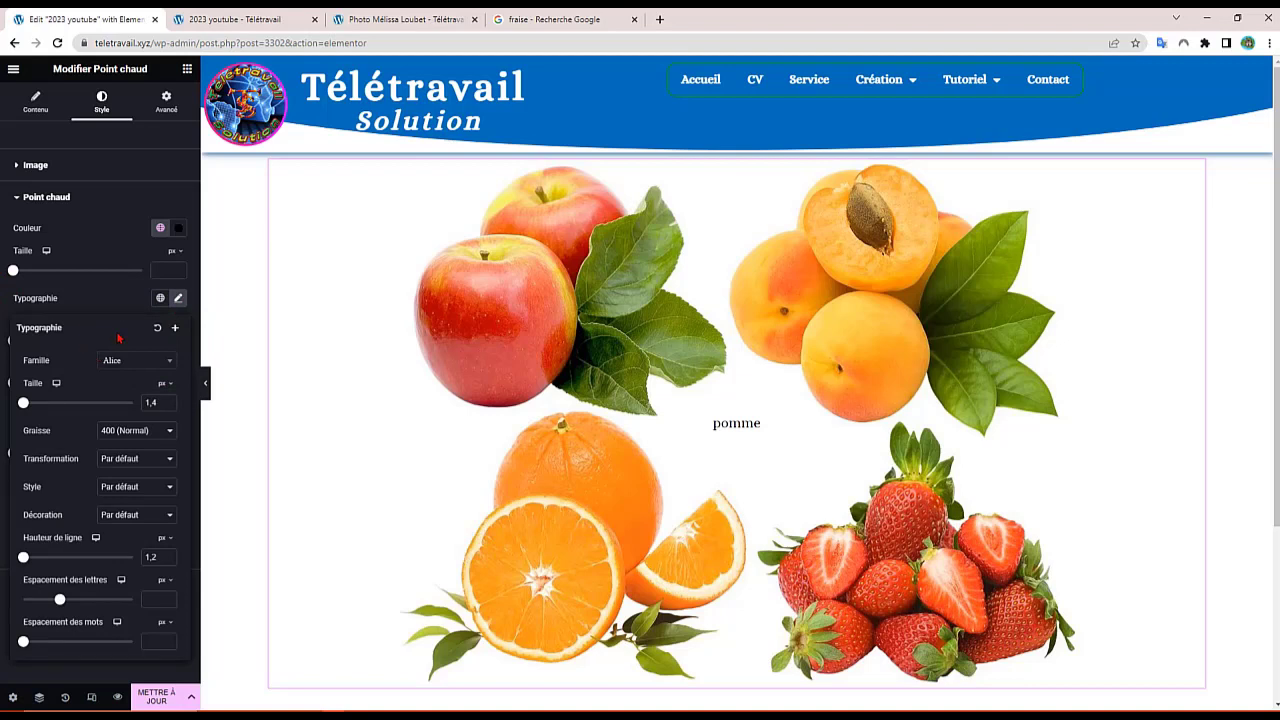
{"action": "left_click", "coordinate": [168, 401]}
{"action": "left_click", "coordinate": [168, 401]}
{"action": "left_click", "coordinate": [168, 401]}
{"action": "left_click", "coordinate": [168, 401]}
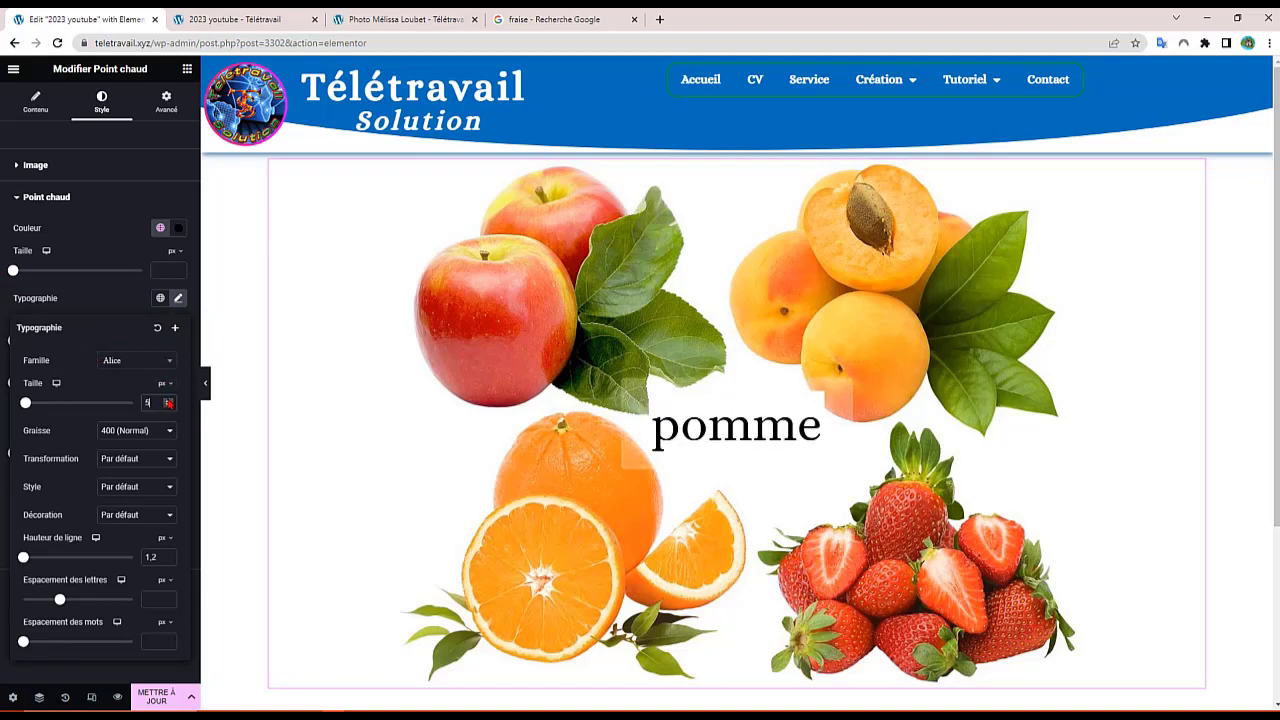
{"action": "left_click", "coordinate": [168, 401]}
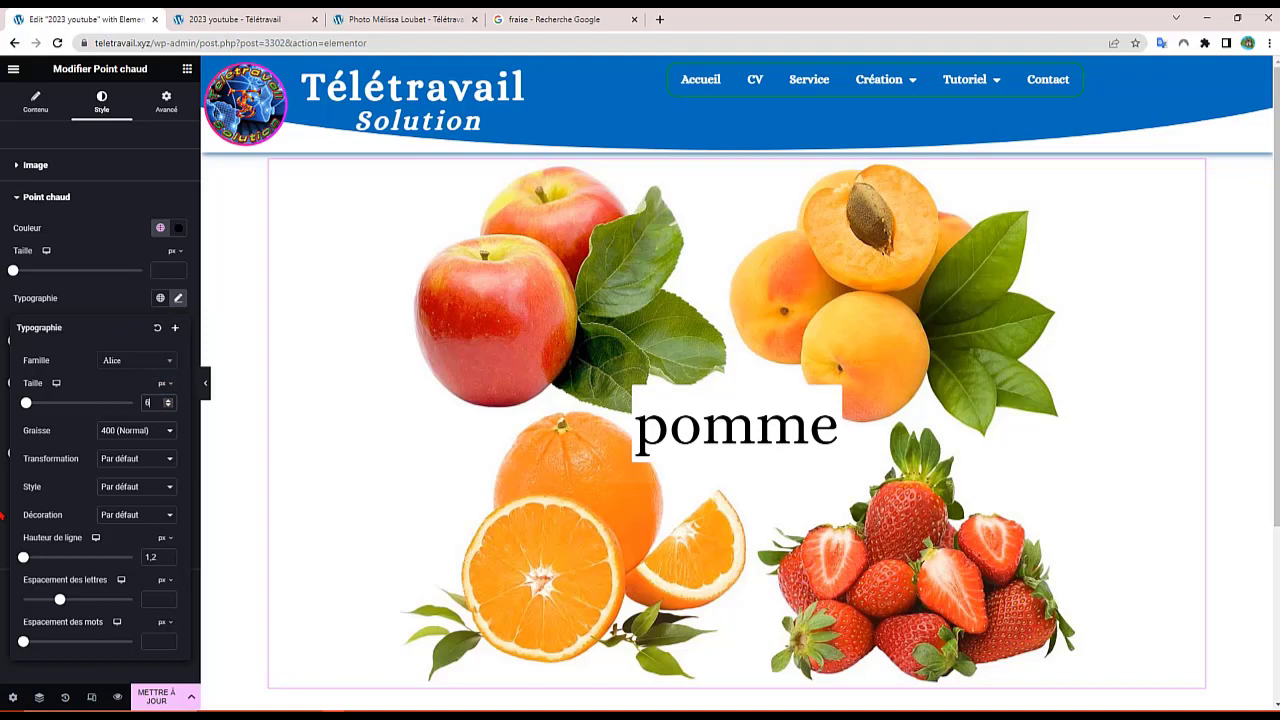
{"action": "left_click", "coordinate": [168, 405]}
{"action": "left_click", "coordinate": [168, 405]}
{"action": "left_click", "coordinate": [168, 405]}
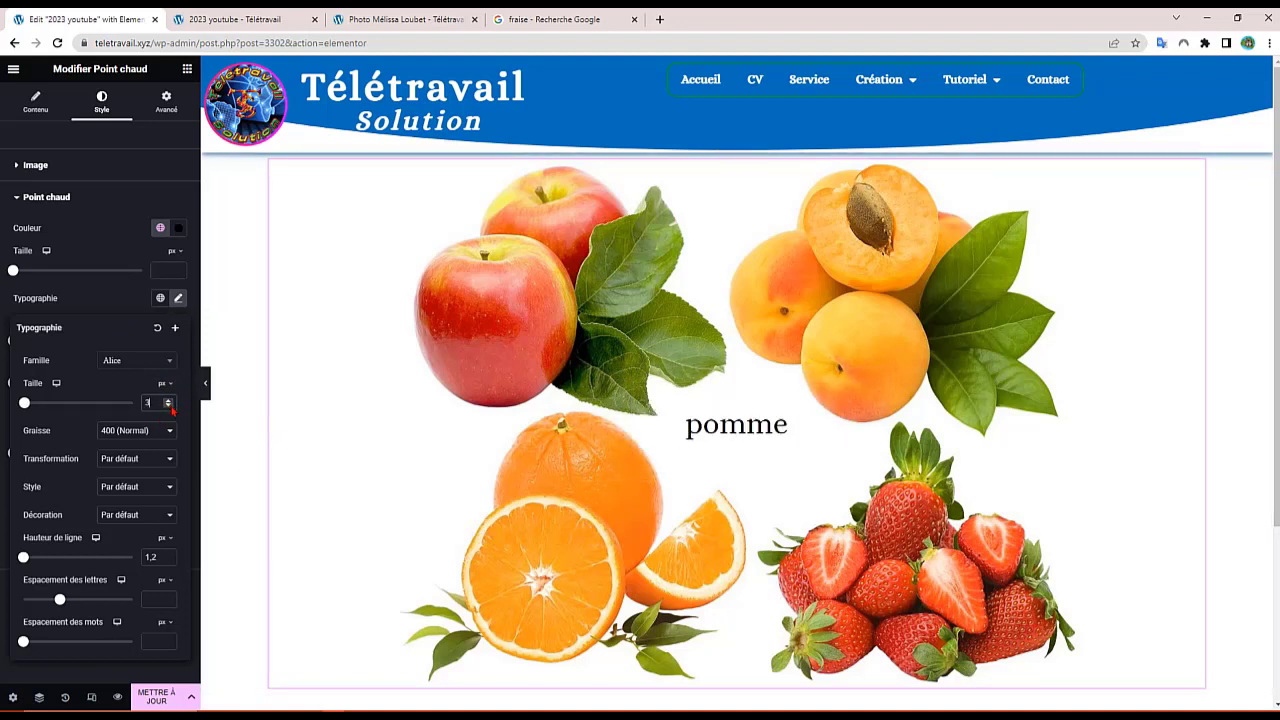
{"action": "left_click", "coordinate": [168, 405]}
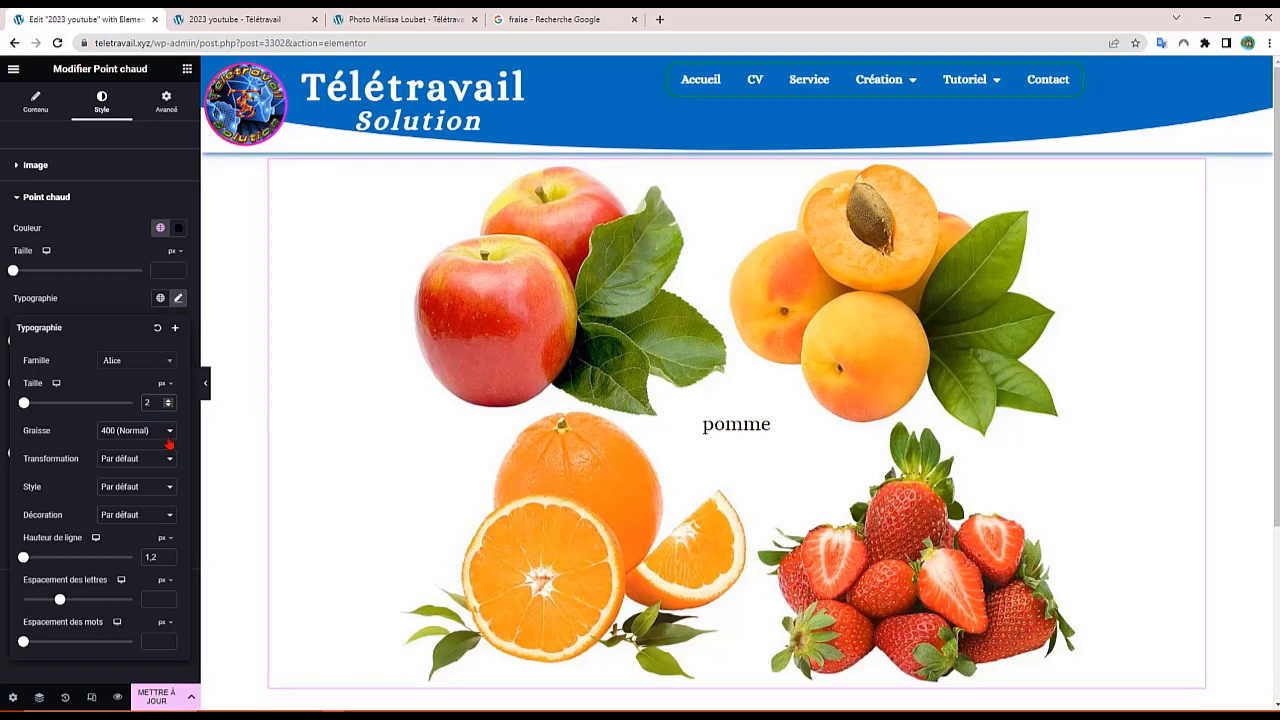
{"action": "left_click", "coordinate": [167, 434]}
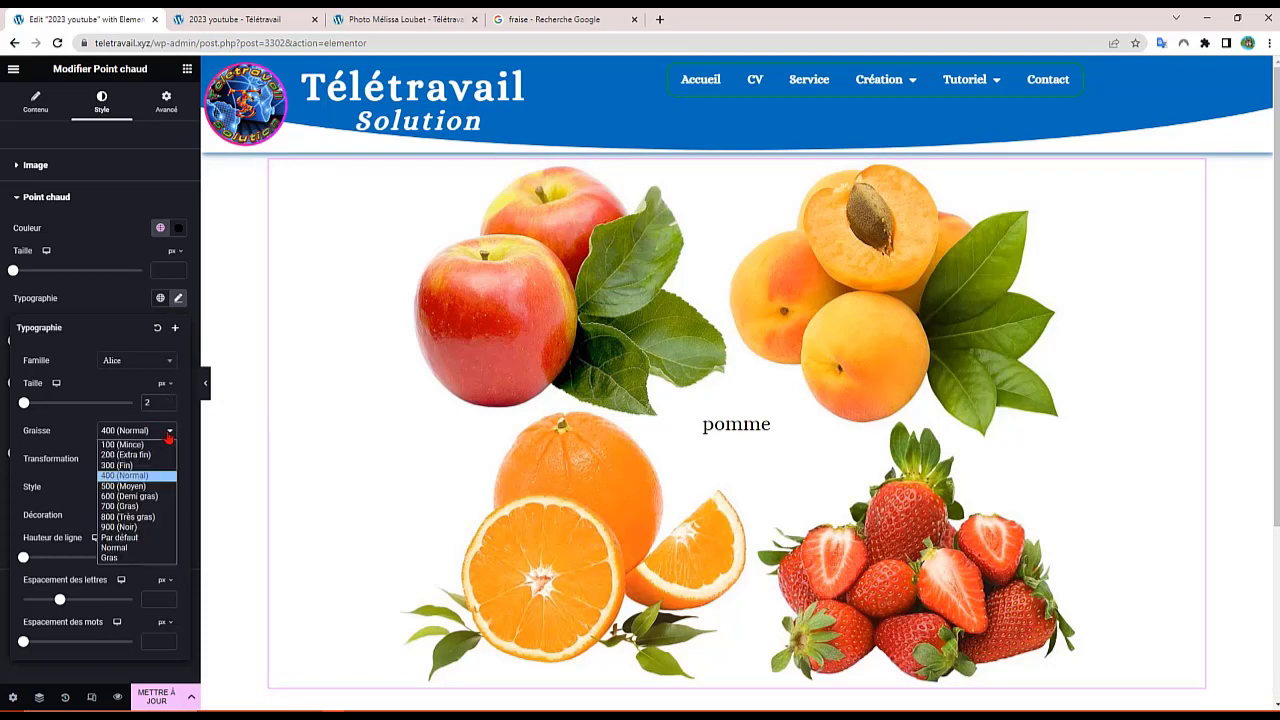
{"action": "left_click", "coordinate": [117, 530]}
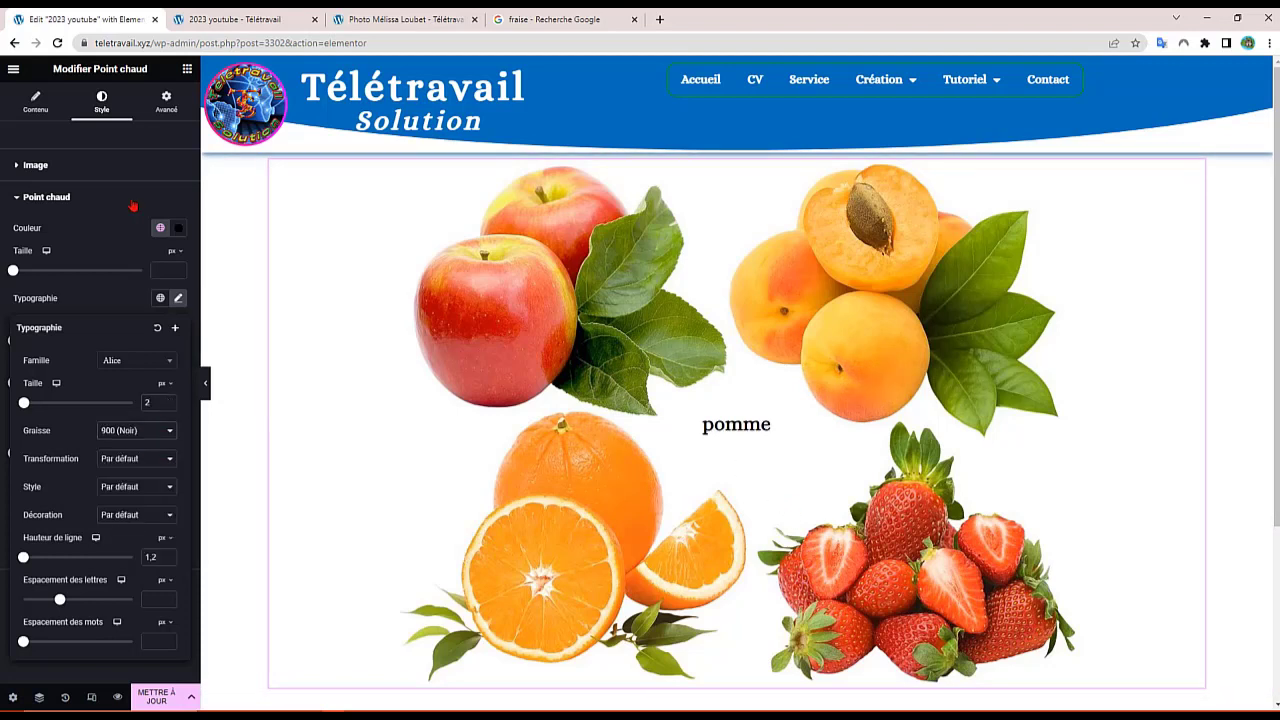
Step: Position the "pomme" hotspot over the front apple with a horizontal offset of 12 and a vertical offset of 27
{"action": "left_click", "coordinate": [40, 110]}
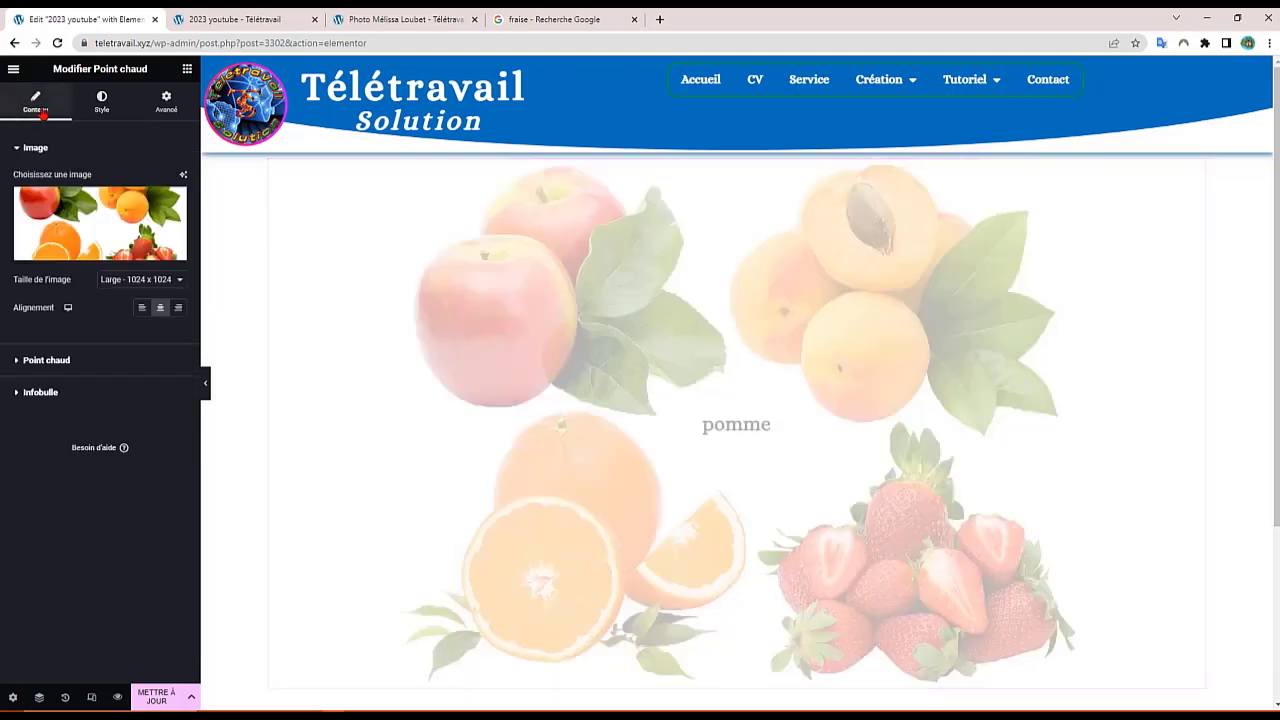
{"action": "left_click", "coordinate": [46, 360]}
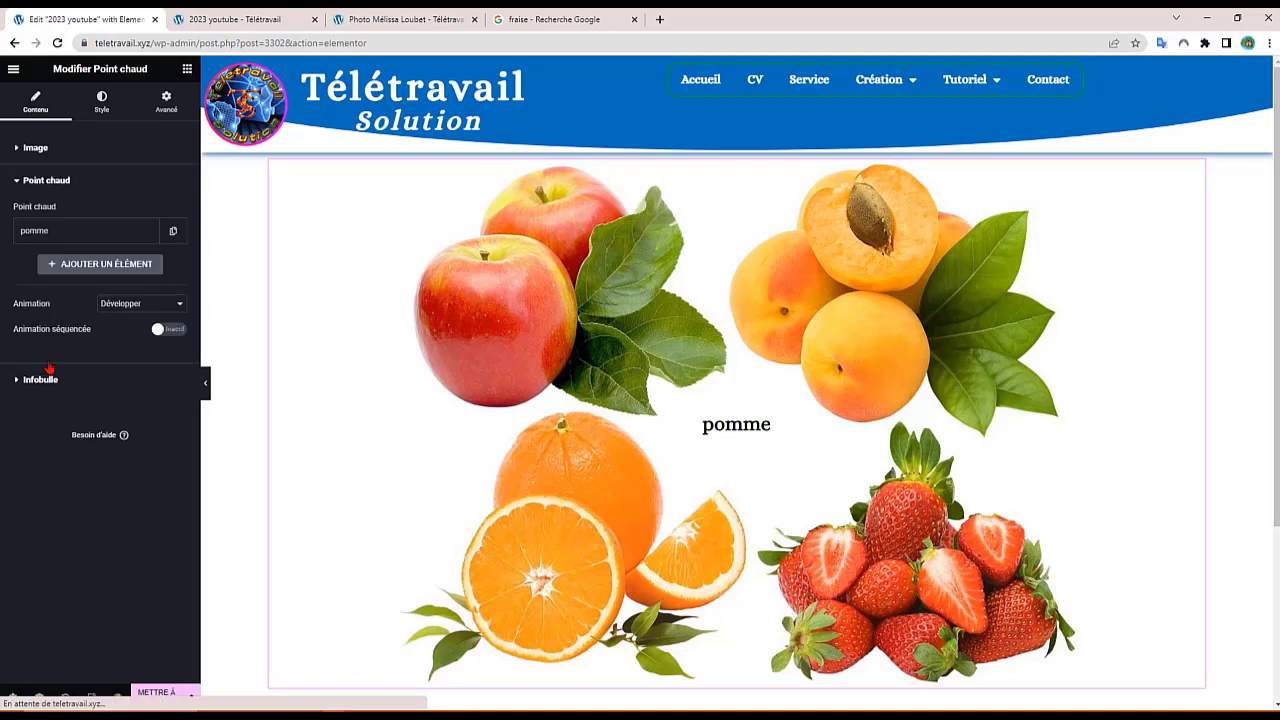
{"action": "left_click", "coordinate": [59, 241]}
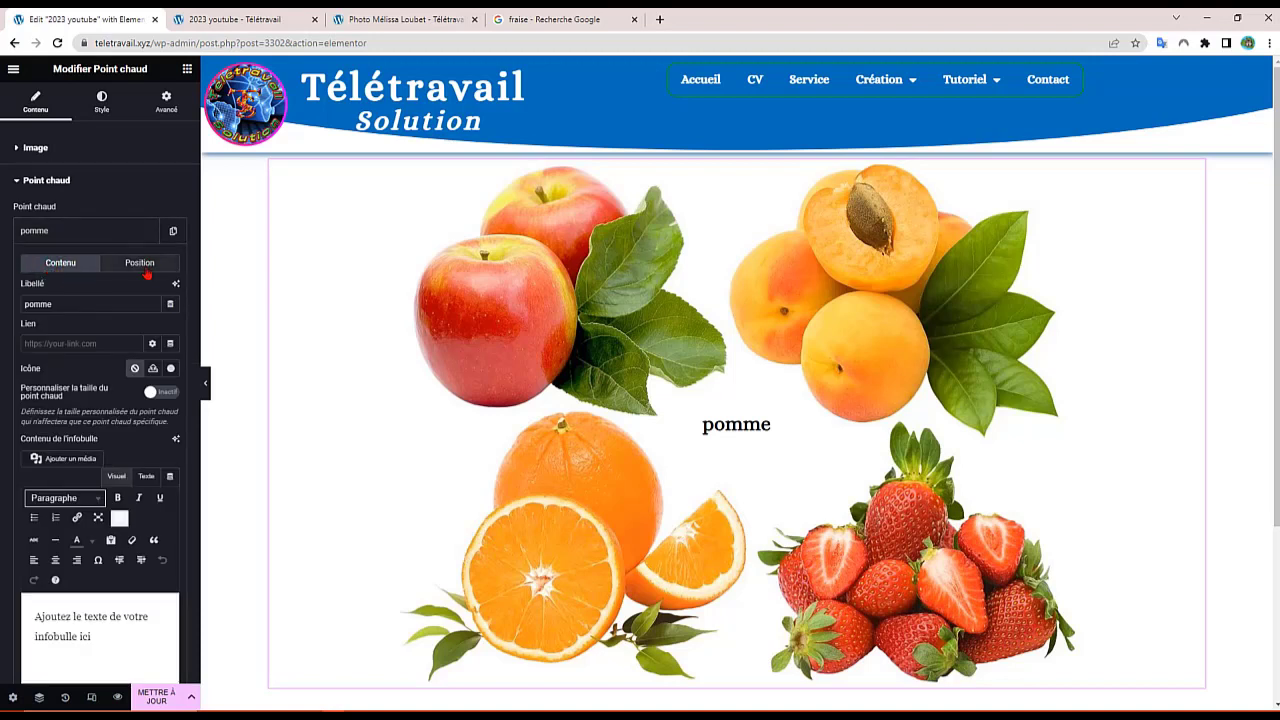
{"action": "left_click", "coordinate": [141, 265]}
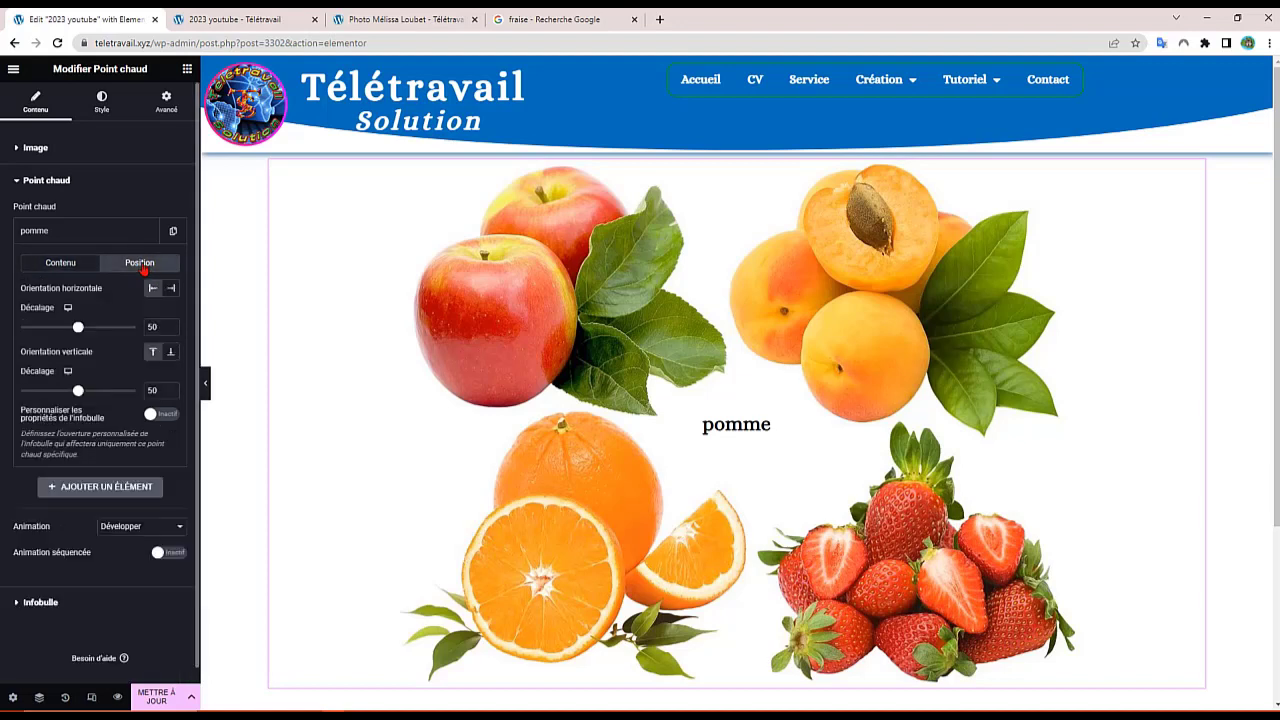
{"action": "left_click_drag", "start_coordinate": [79, 333], "coordinate": [34, 337]}
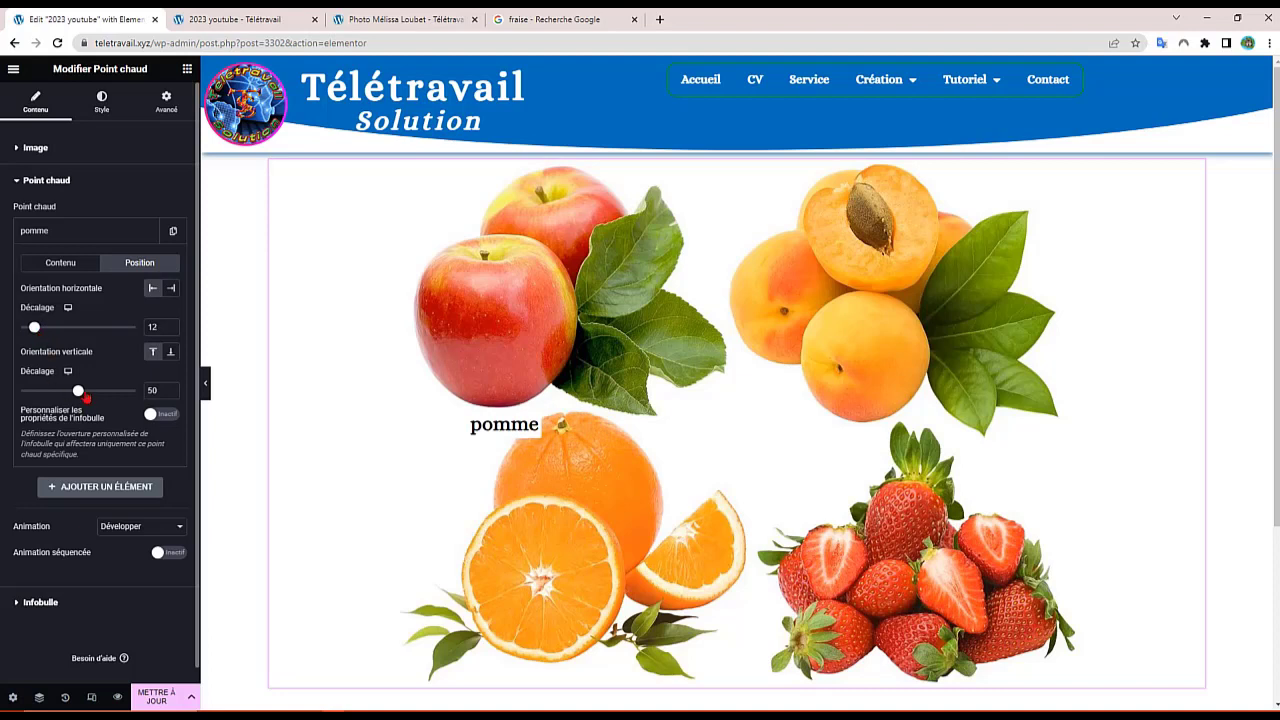
{"action": "left_click_drag", "start_coordinate": [80, 393], "coordinate": [55, 408]}
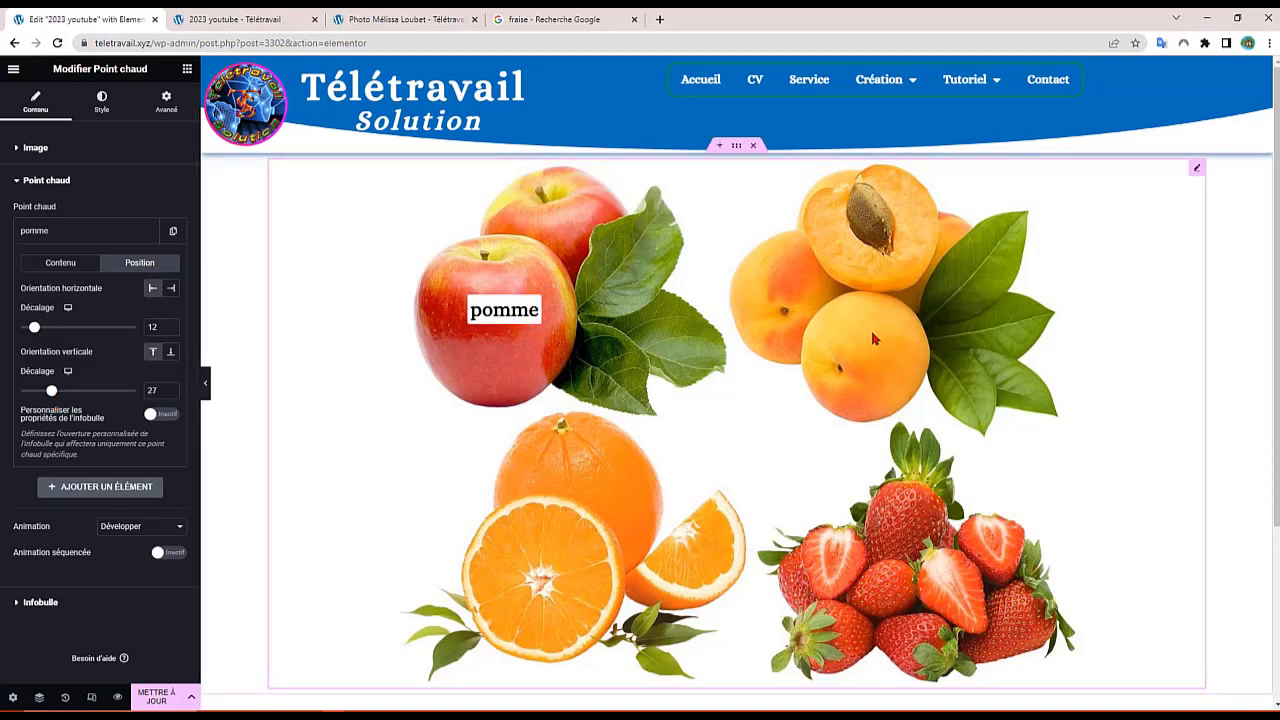
Step: Add a second hotspot element, set the "pomme" hotspot's tooltip text to "Je suis une pomme" and preview it on the image
{"action": "left_click", "coordinate": [74, 486]}
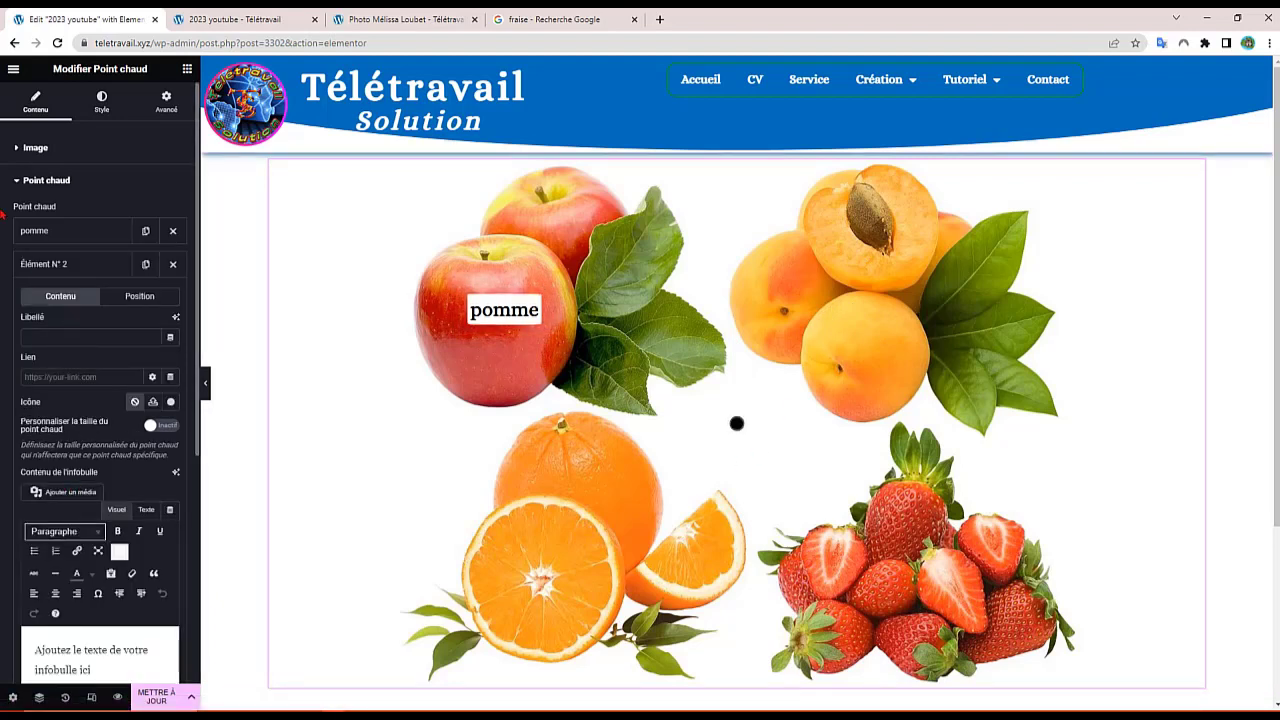
{"action": "left_click", "coordinate": [45, 232]}
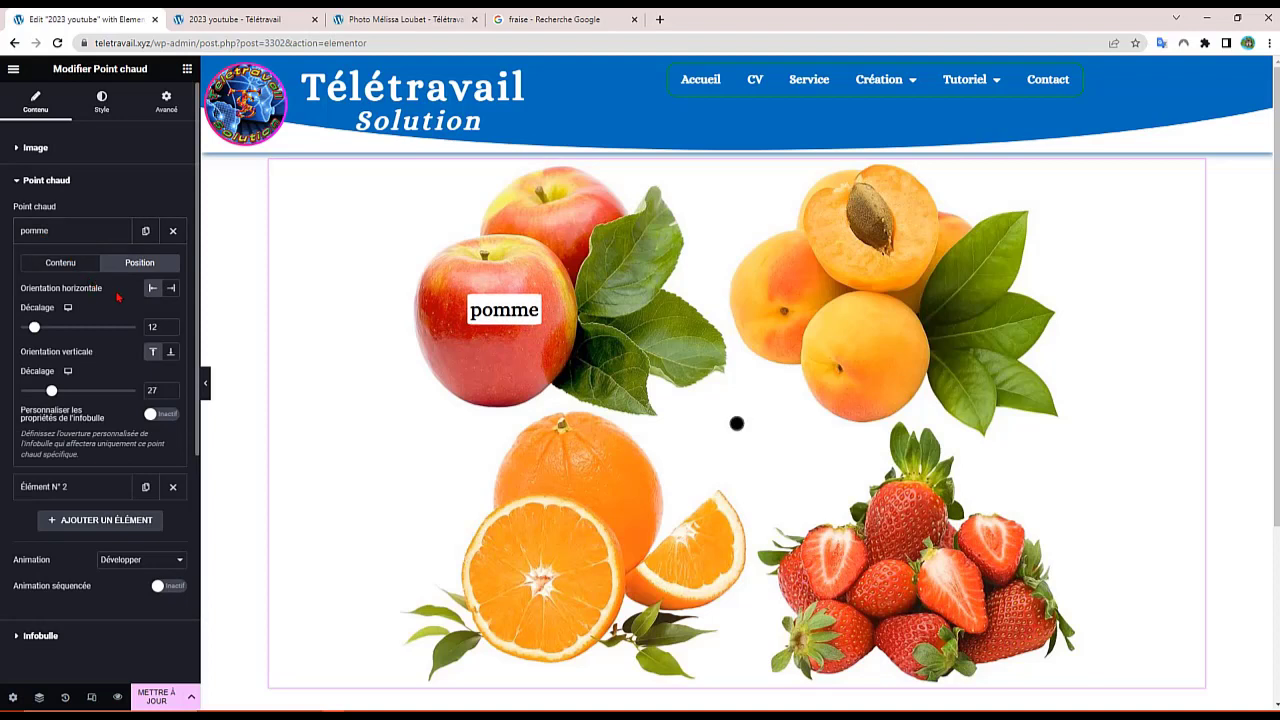
{"action": "scroll", "coordinate": [110, 335], "scroll_direction": "down", "scroll_amount": 1}
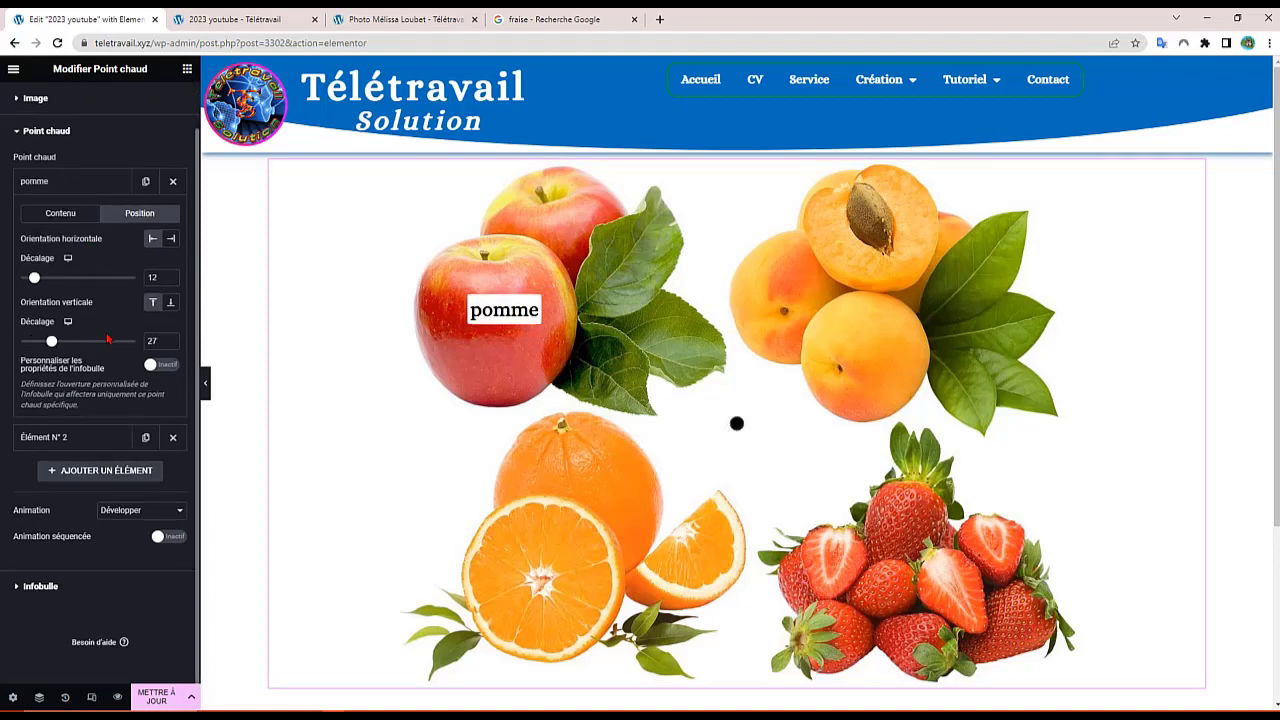
{"action": "left_click", "coordinate": [50, 217]}
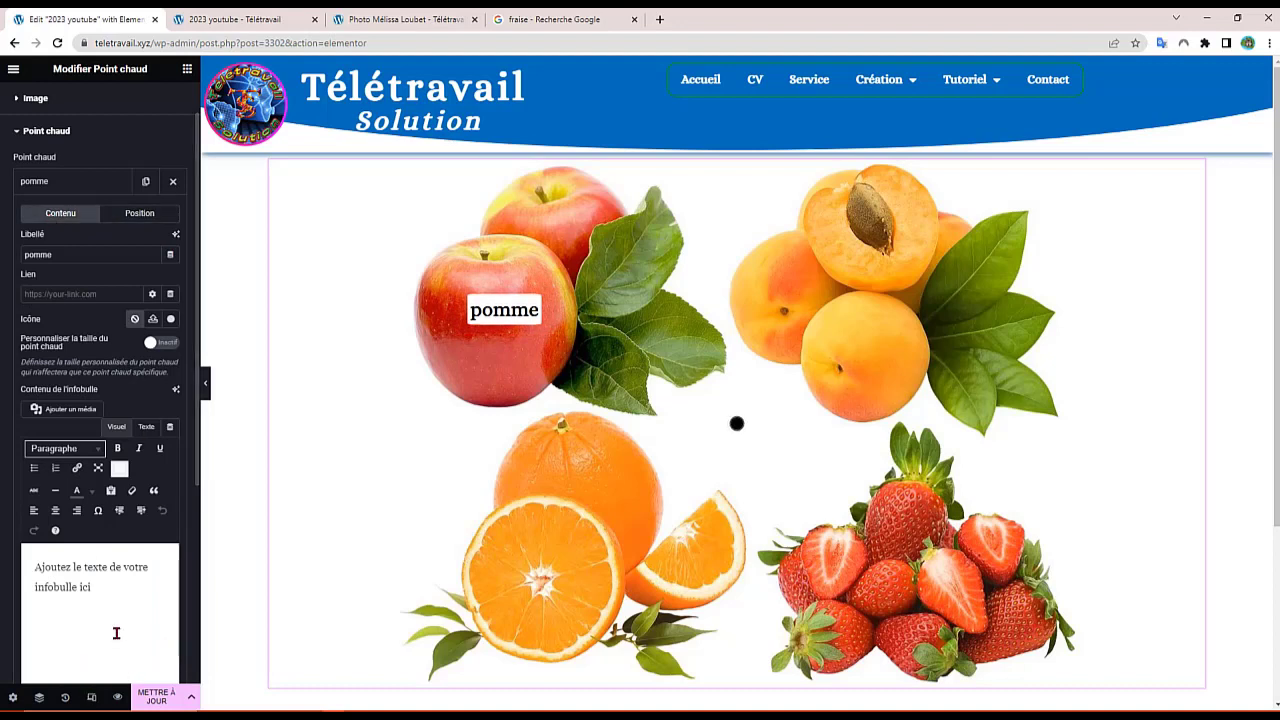
{"action": "left_click_drag", "start_coordinate": [111, 586], "coordinate": [33, 575]}
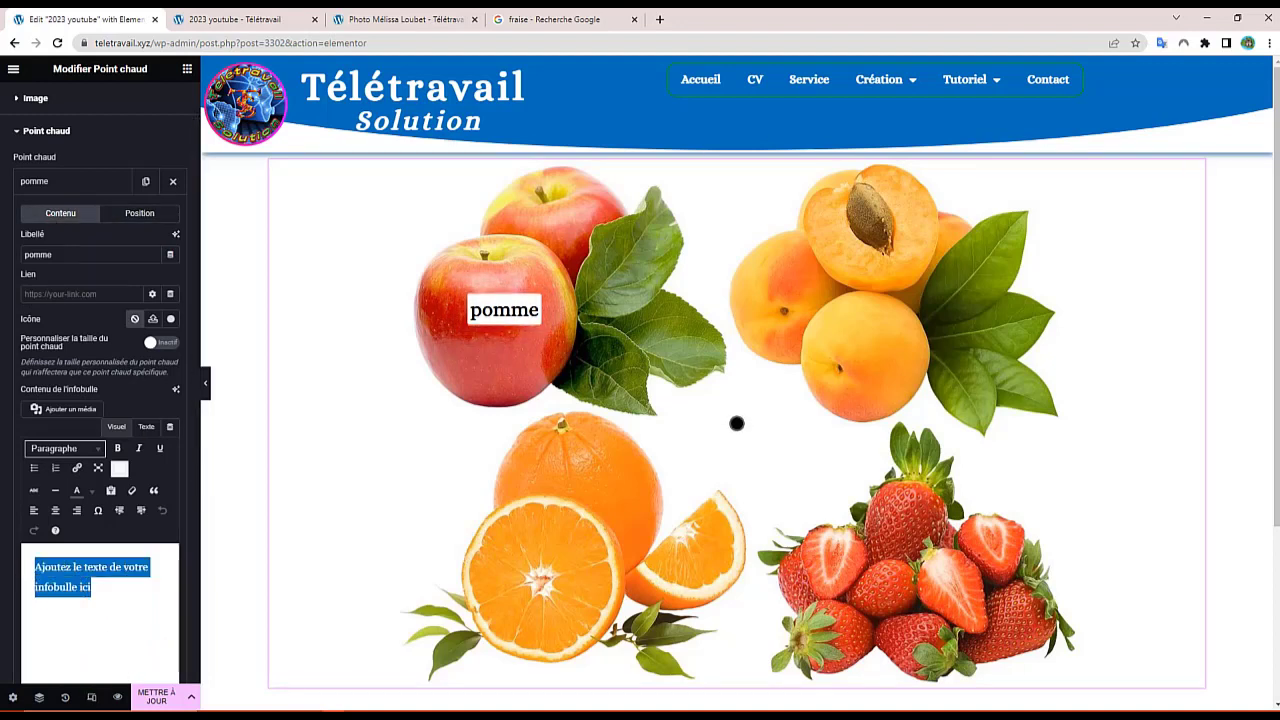
{"action": "type", "text": "Je suis"}
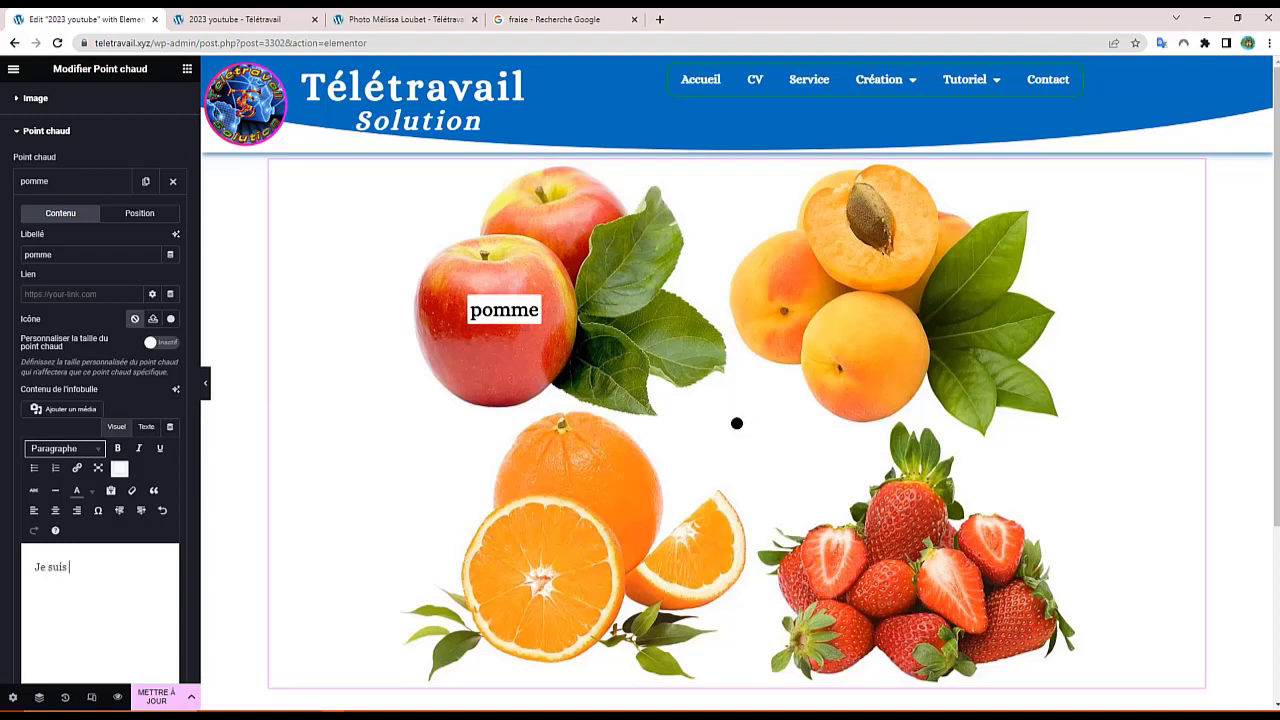
{"action": "type", "text": " une"}
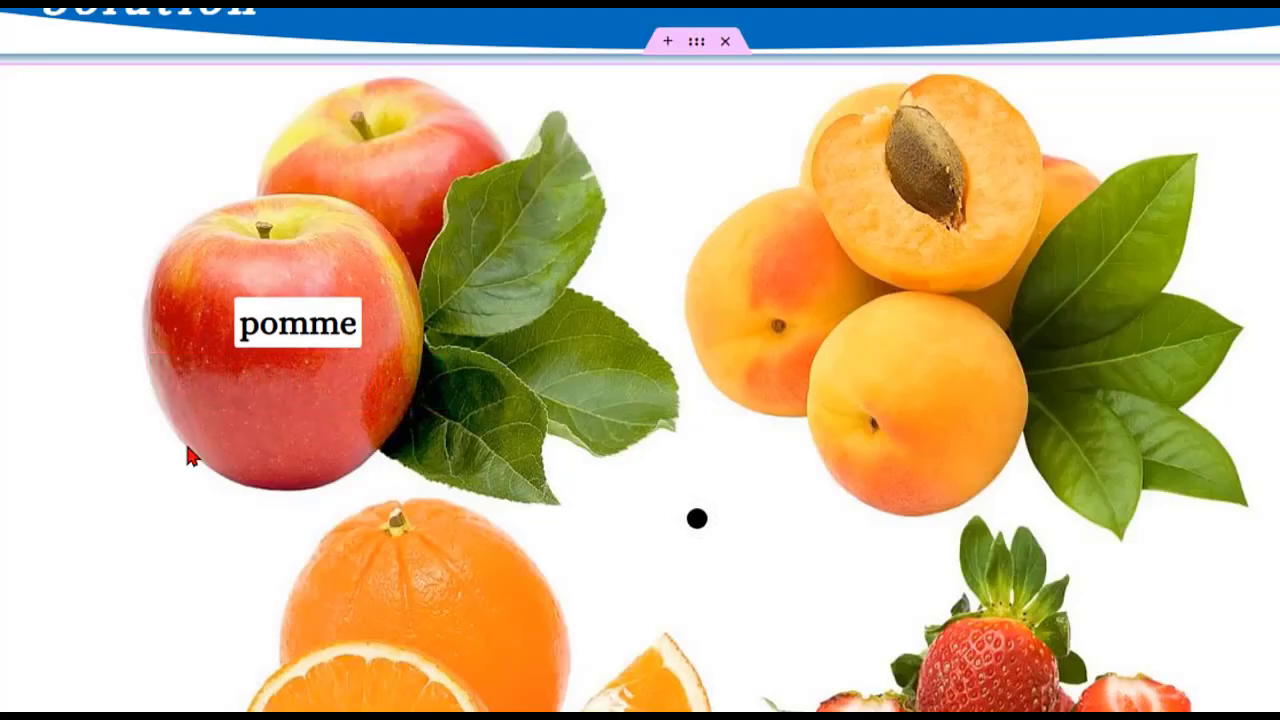
{"action": "left_click", "coordinate": [343, 325]}
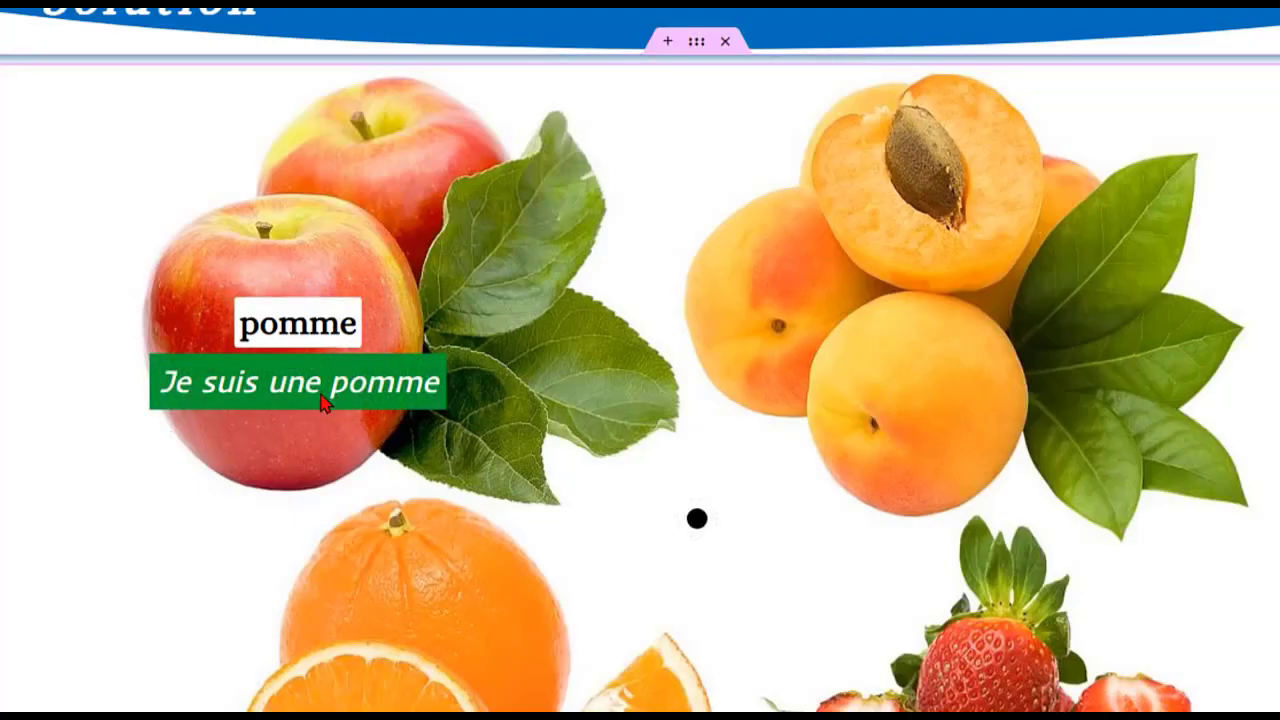
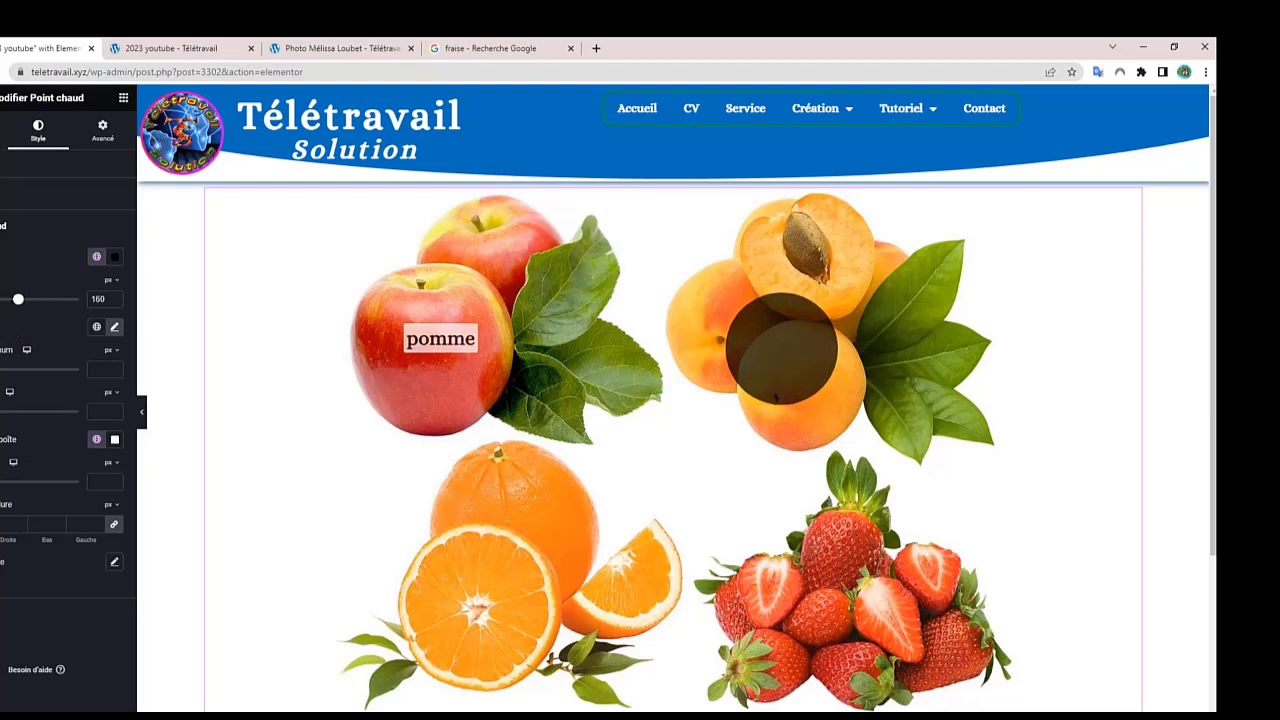
Step: Try the global Primary color as the hotspot's box color and return it to the global White Element
{"action": "left_click", "coordinate": [97, 443]}
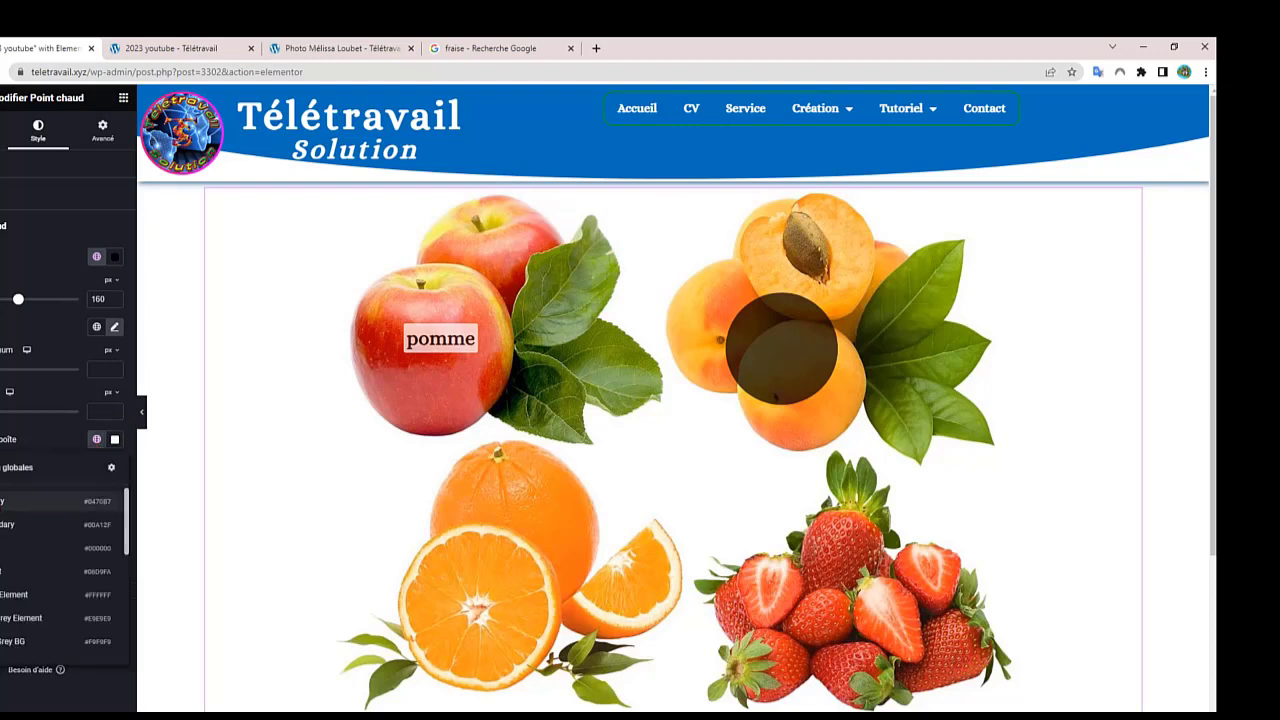
{"action": "left_click", "coordinate": [40, 501]}
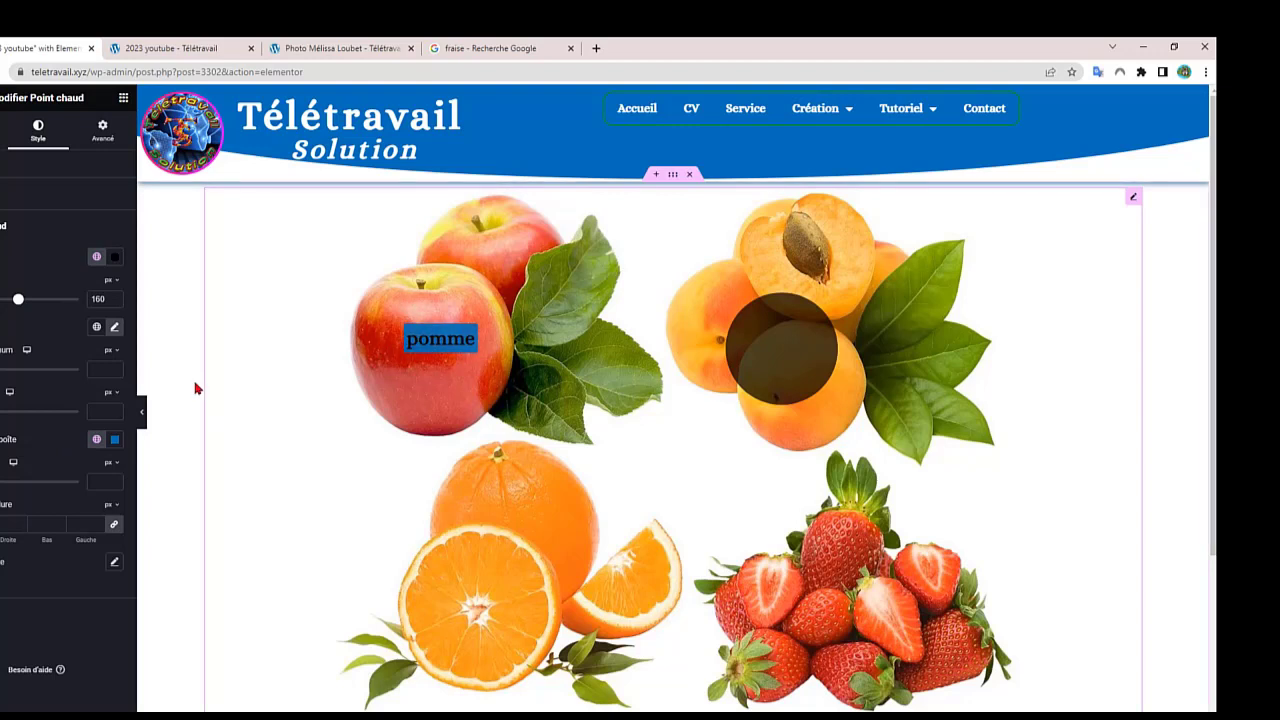
{"action": "left_click", "coordinate": [96, 439]}
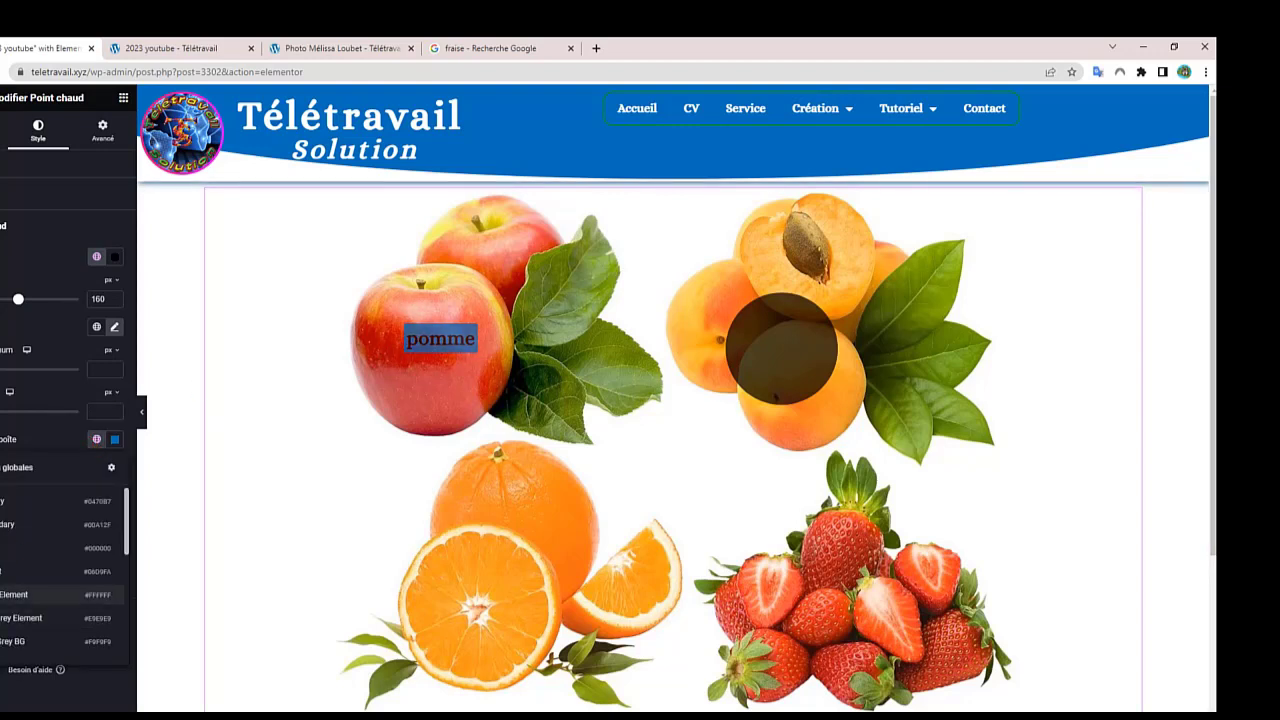
{"action": "left_click", "coordinate": [60, 594]}
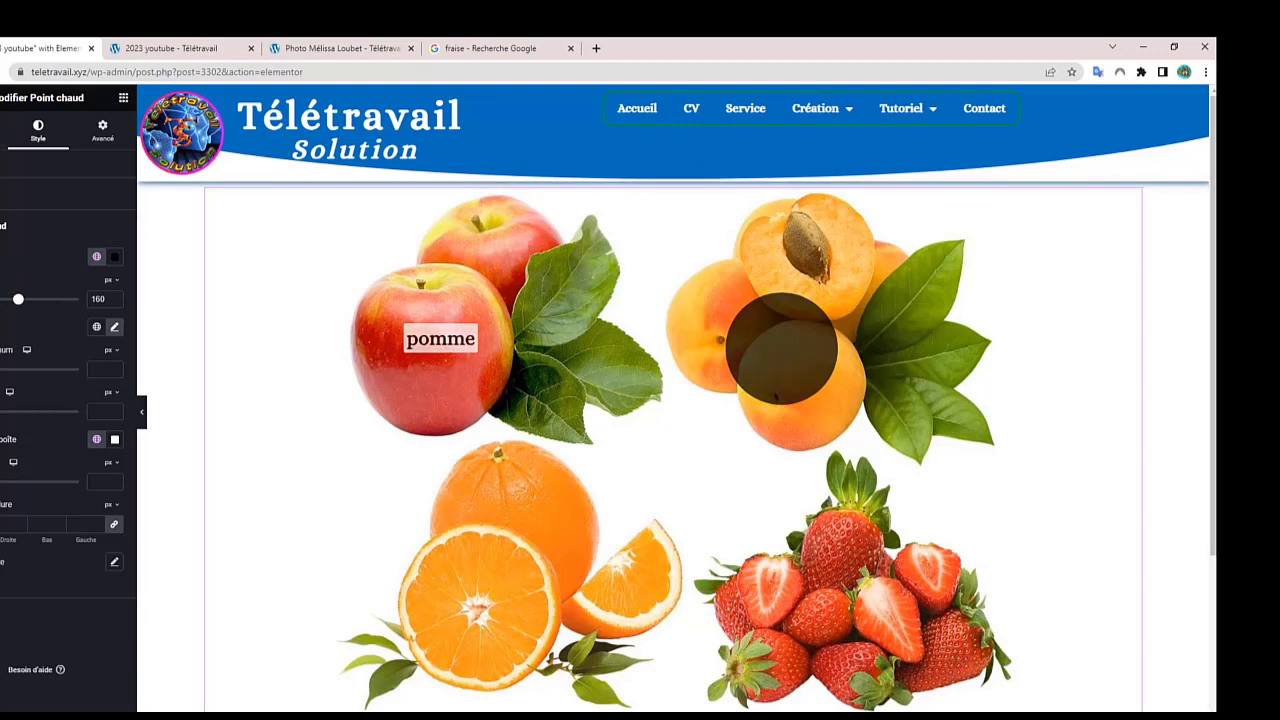
Step: Set the tooltips' trigger to "Au survol" and preview it on the apricot hotspot
{"action": "left_click", "coordinate": [3, 130]}
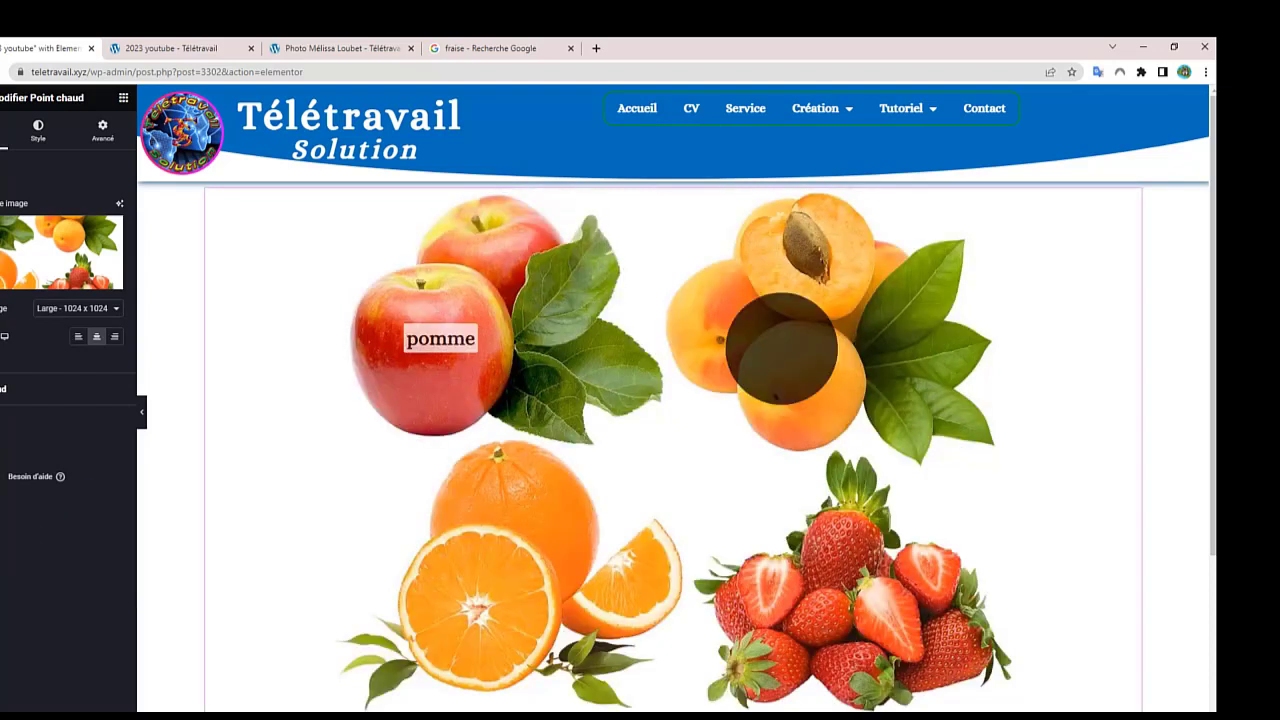
{"action": "left_click", "coordinate": [4, 421]}
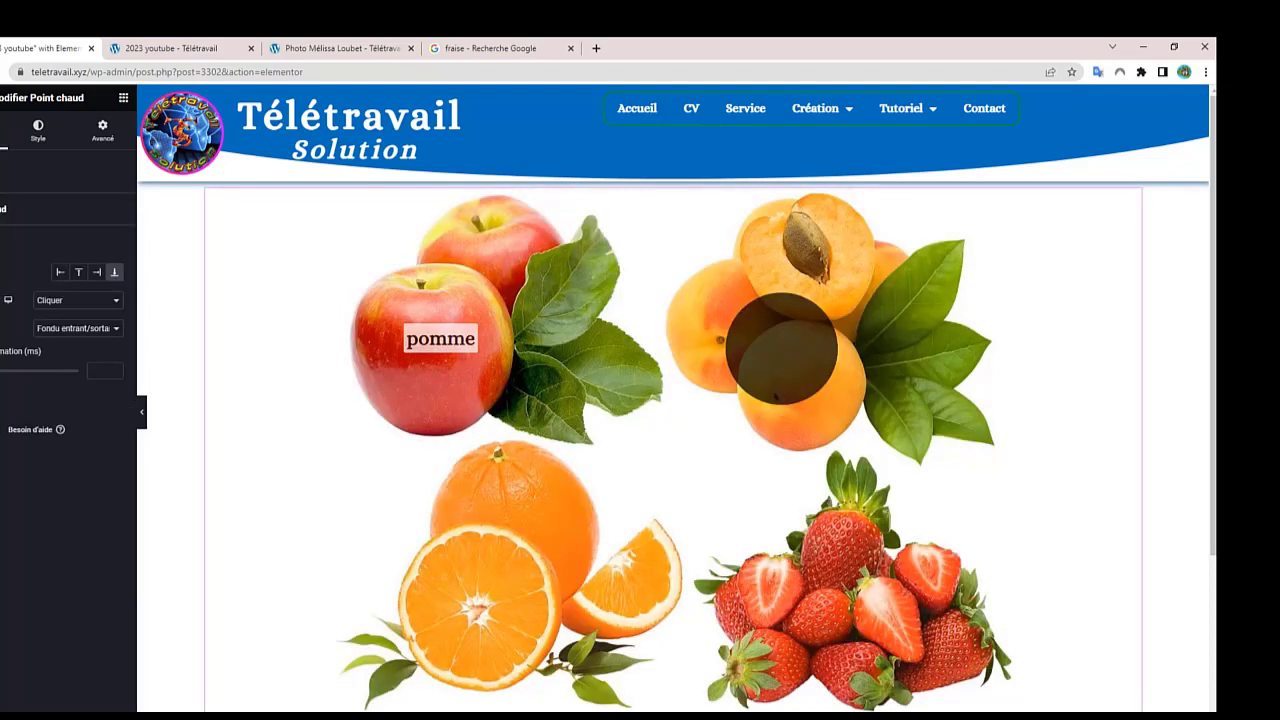
{"action": "left_click", "coordinate": [86, 304]}
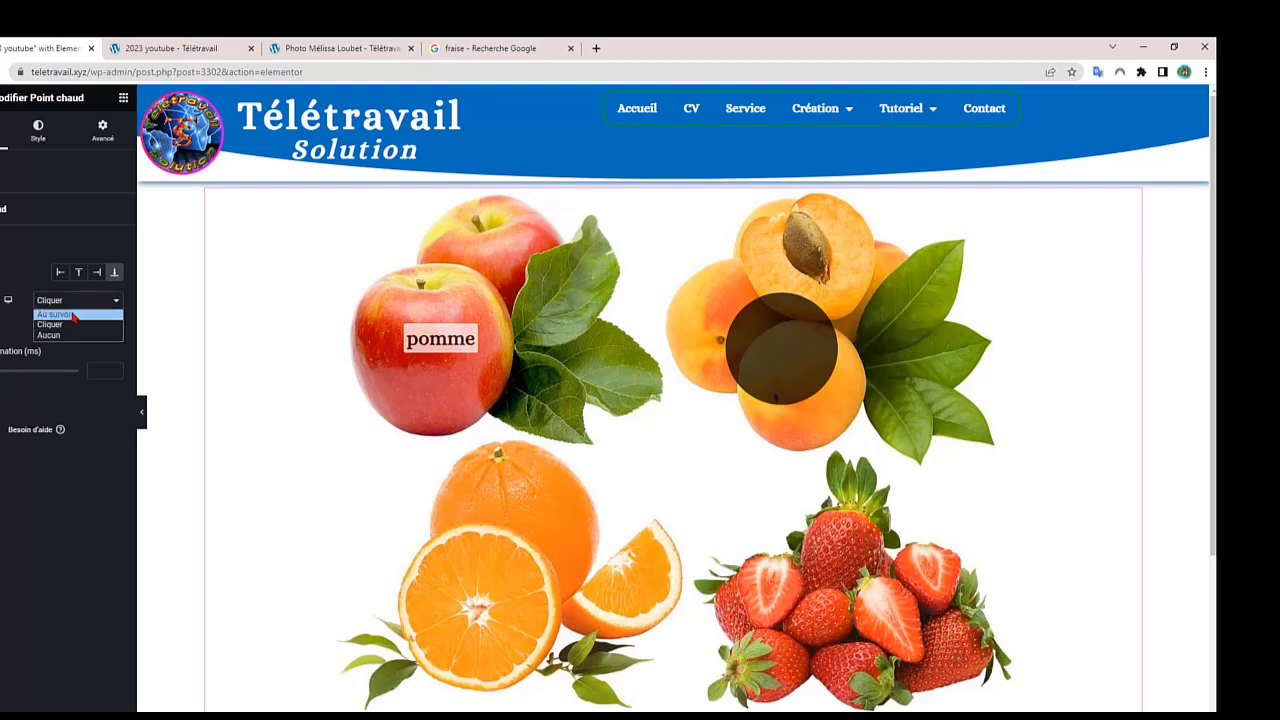
{"action": "left_click", "coordinate": [72, 314]}
{"action": "mouse_move", "coordinate": [783, 347]}
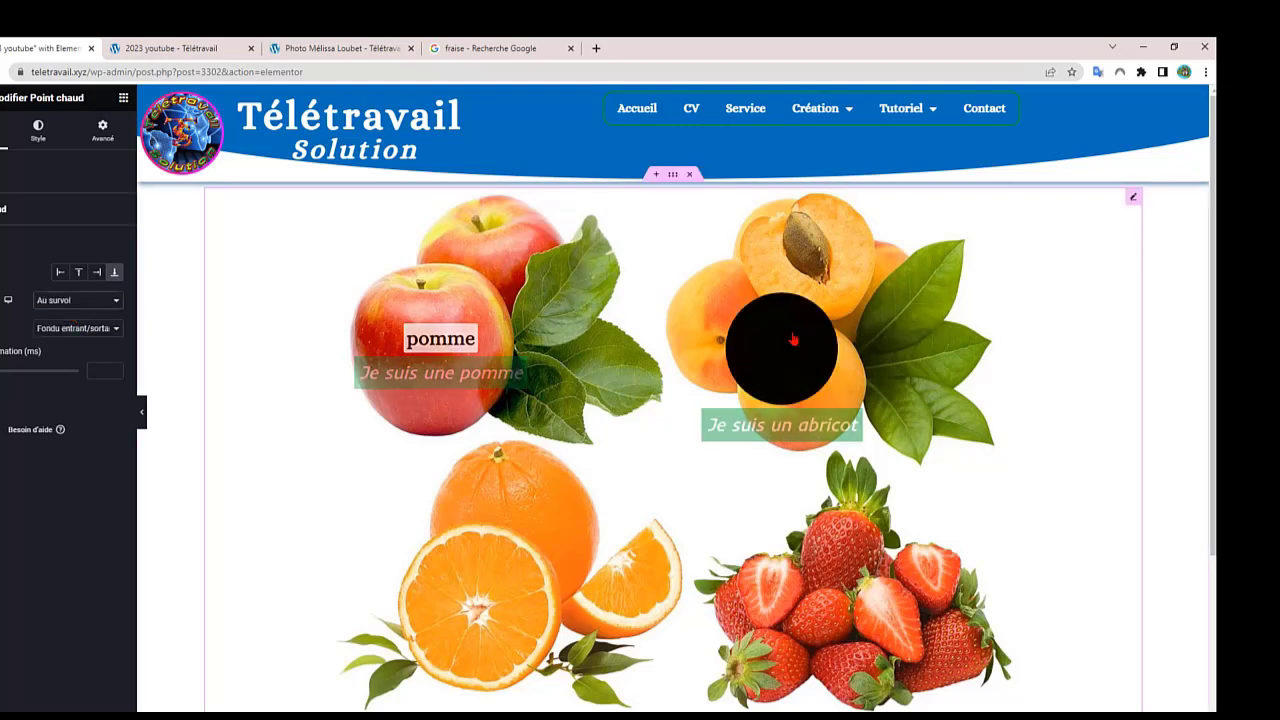
Step: Try the bottom, left and top tooltip positions on the fruit hotspots and set the tooltip position to right
{"action": "left_click", "coordinate": [60, 274]}
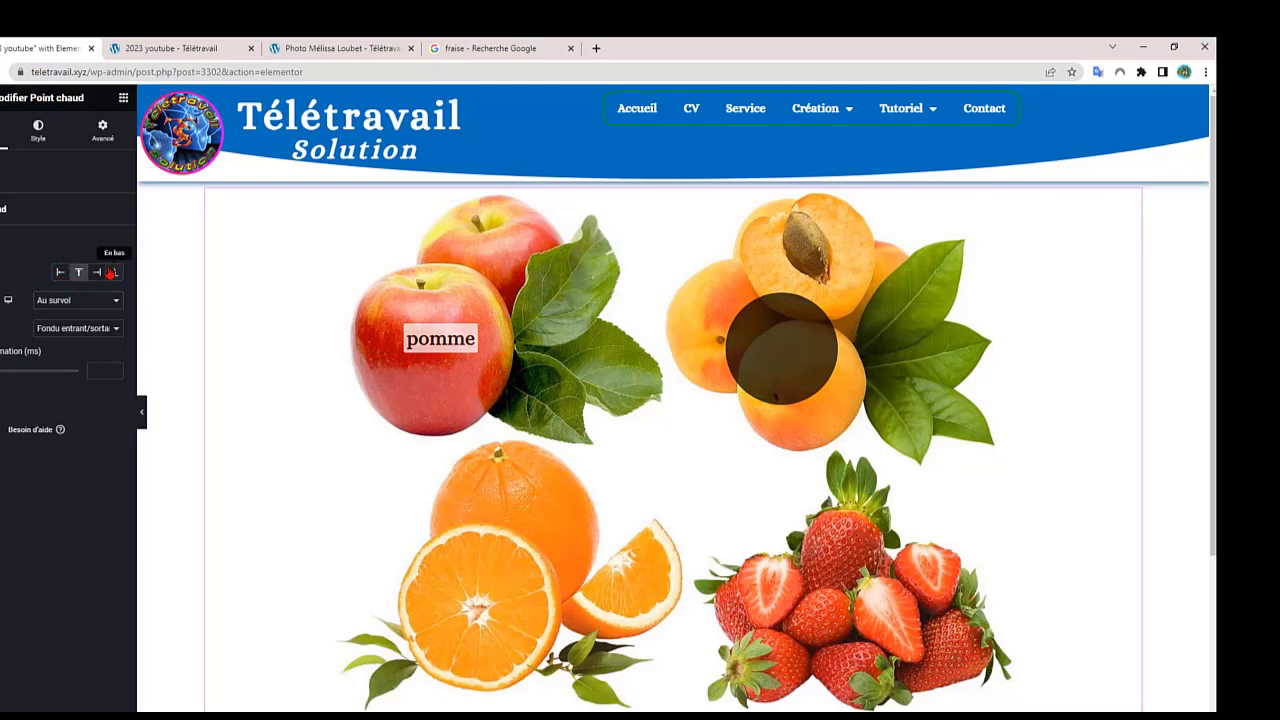
{"action": "left_click", "coordinate": [110, 273]}
{"action": "mouse_move", "coordinate": [436, 343]}
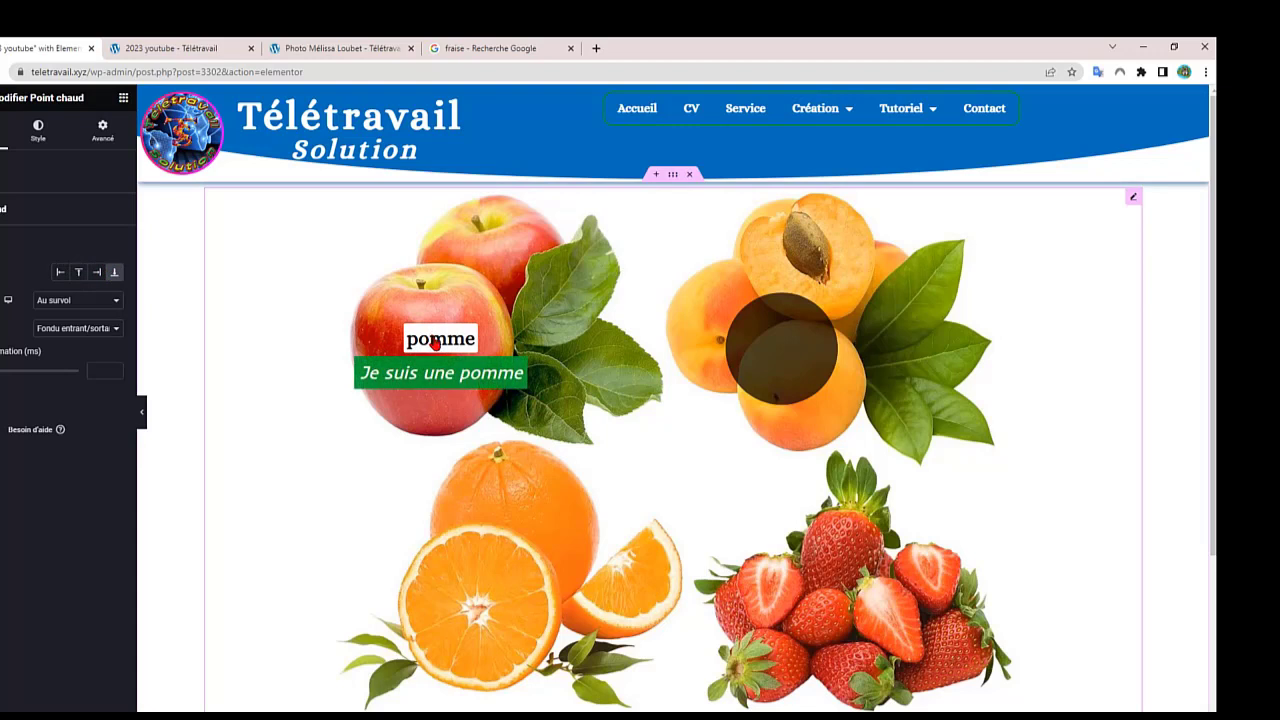
{"action": "left_click", "coordinate": [59, 272]}
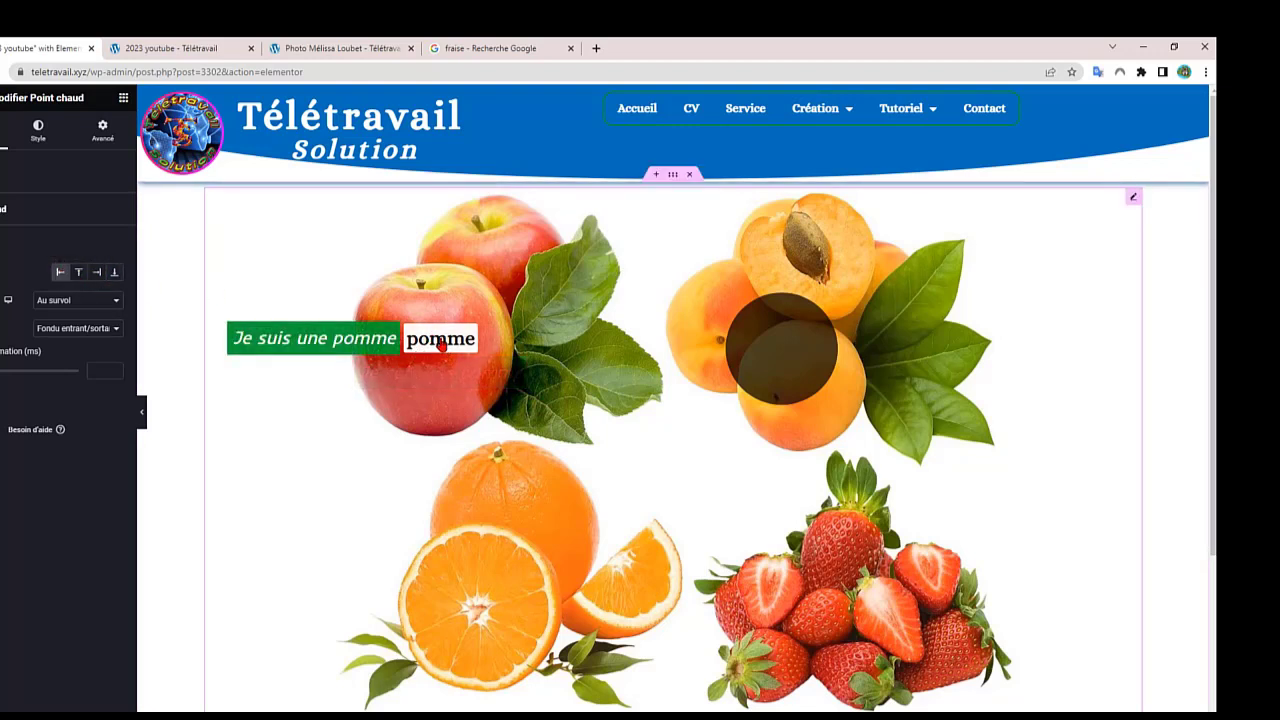
{"action": "left_click", "coordinate": [78, 272]}
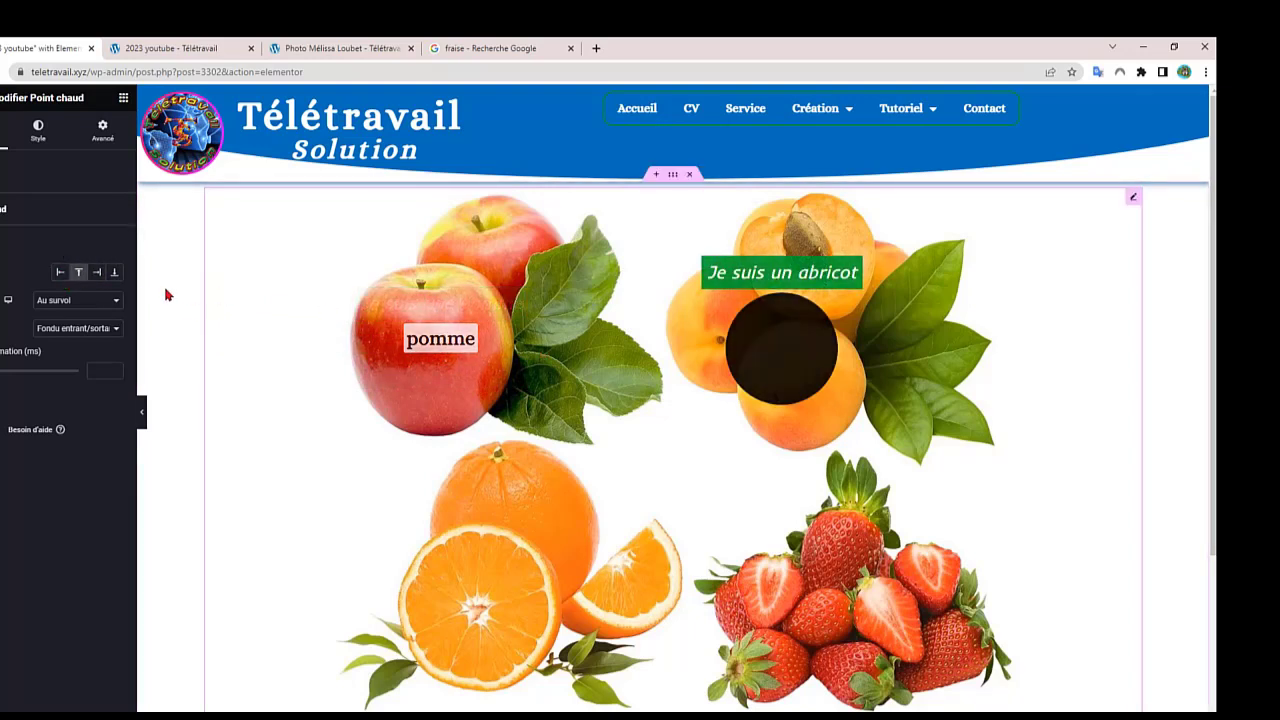
{"action": "left_click", "coordinate": [96, 272]}
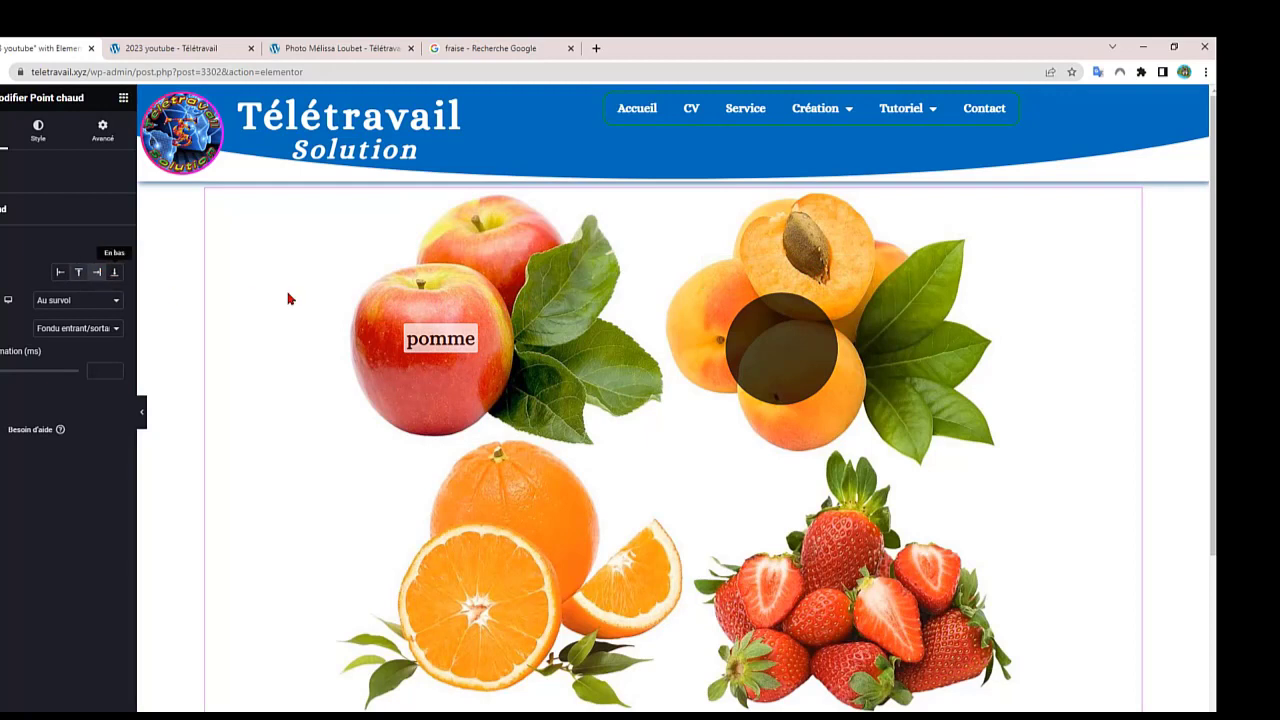
{"action": "mouse_move", "coordinate": [766, 341]}
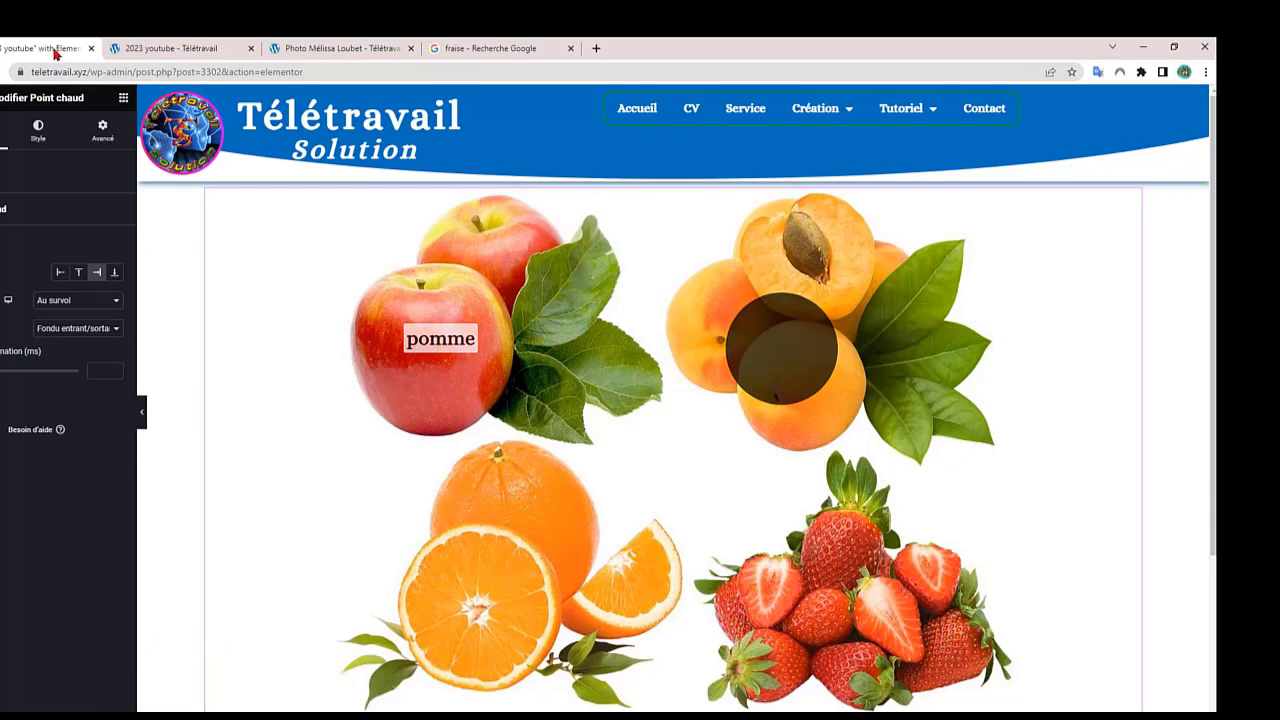
Step: Set the tooltip's text color to the global Primary color in the tooltip style settings
{"action": "left_click", "coordinate": [42, 138]}
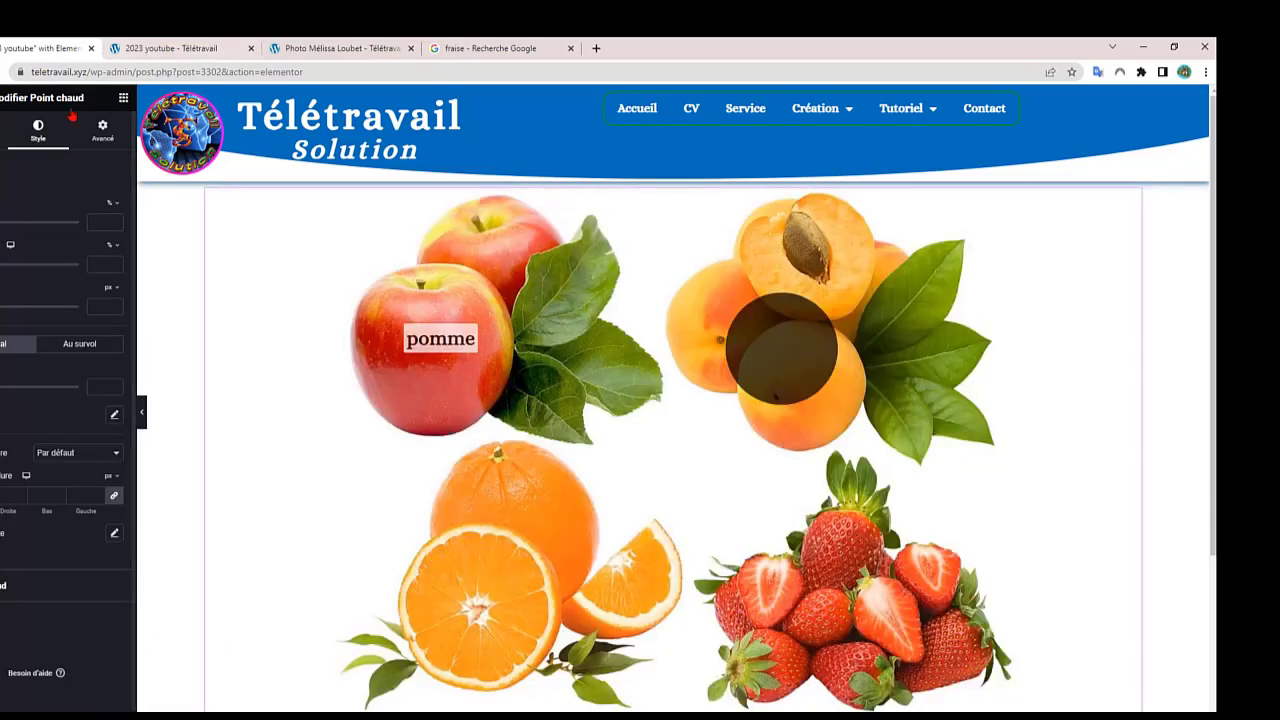
{"action": "scroll", "coordinate": [67, 412], "scroll_direction": "down", "scroll_amount": 4}
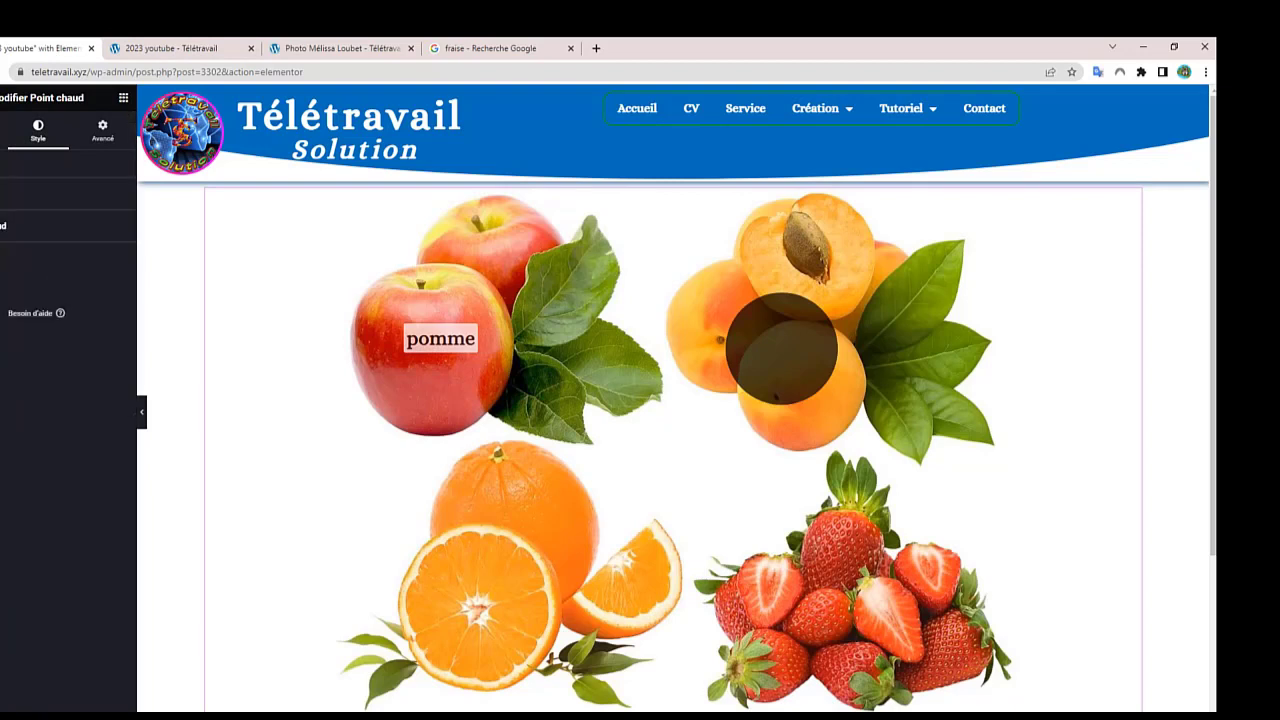
{"action": "scroll", "coordinate": [67, 412], "scroll_direction": "up", "scroll_amount": 3}
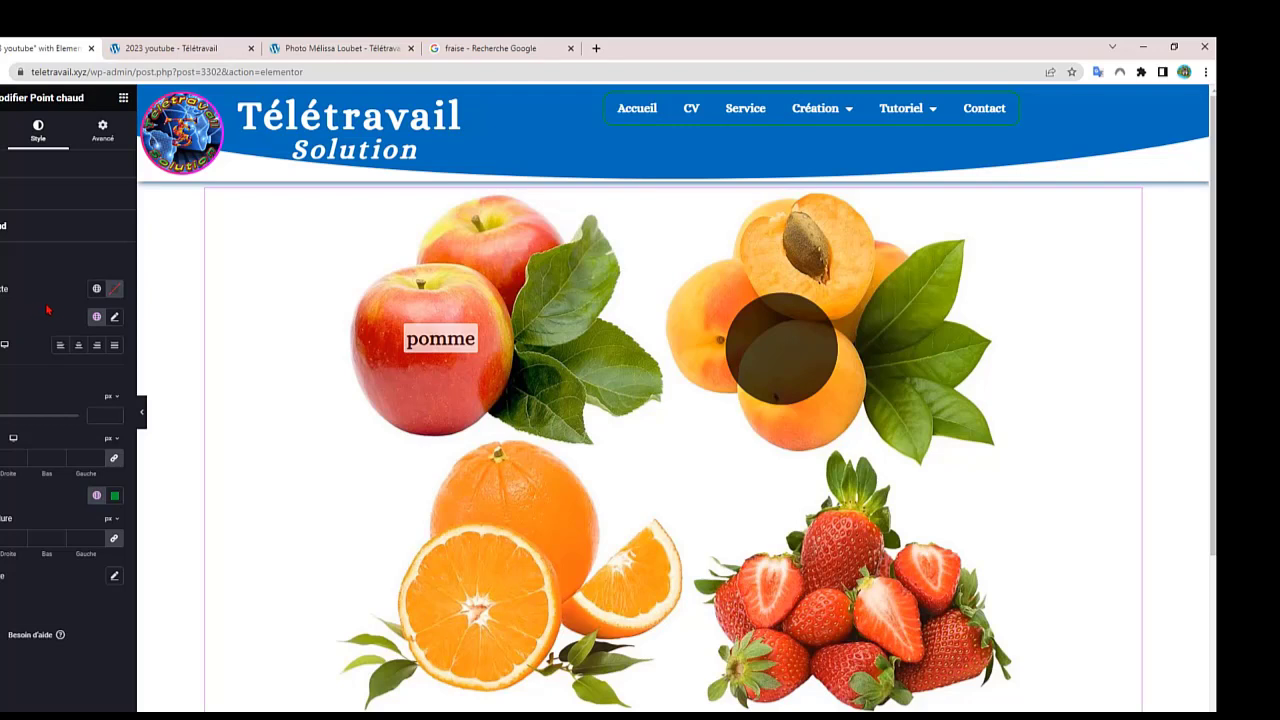
{"action": "left_click", "coordinate": [95, 290]}
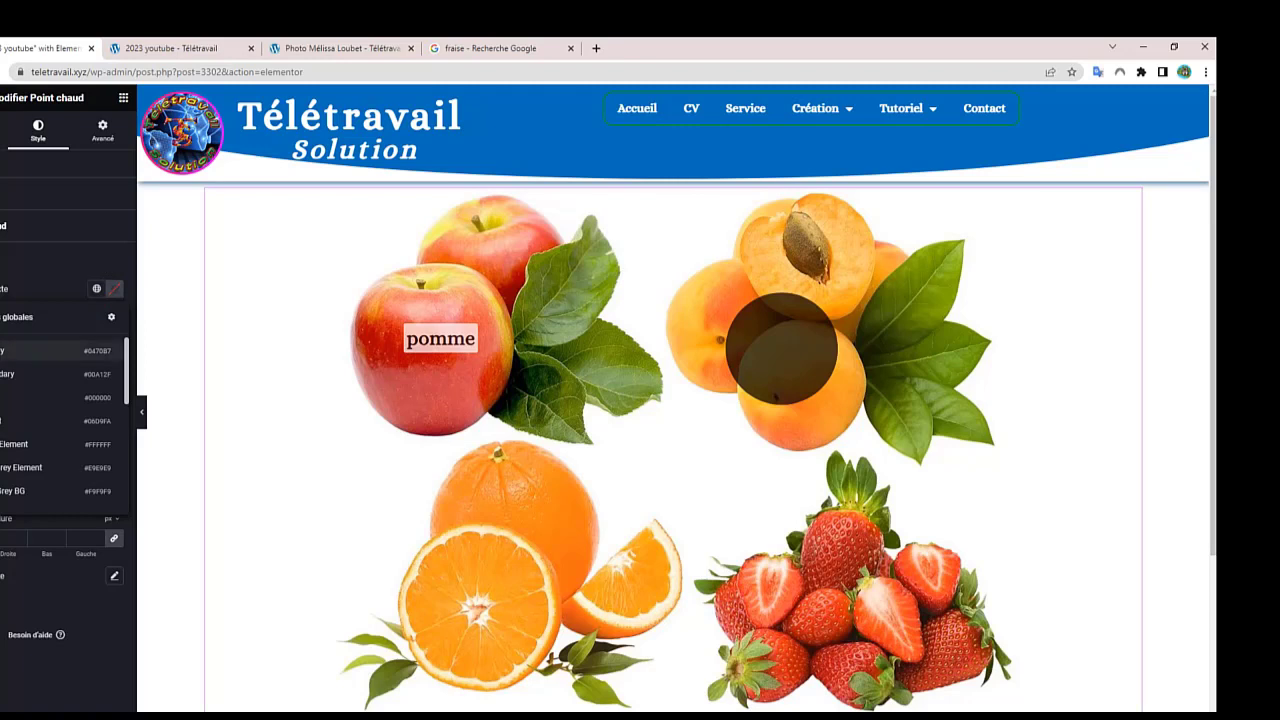
{"action": "left_click", "coordinate": [14, 351]}
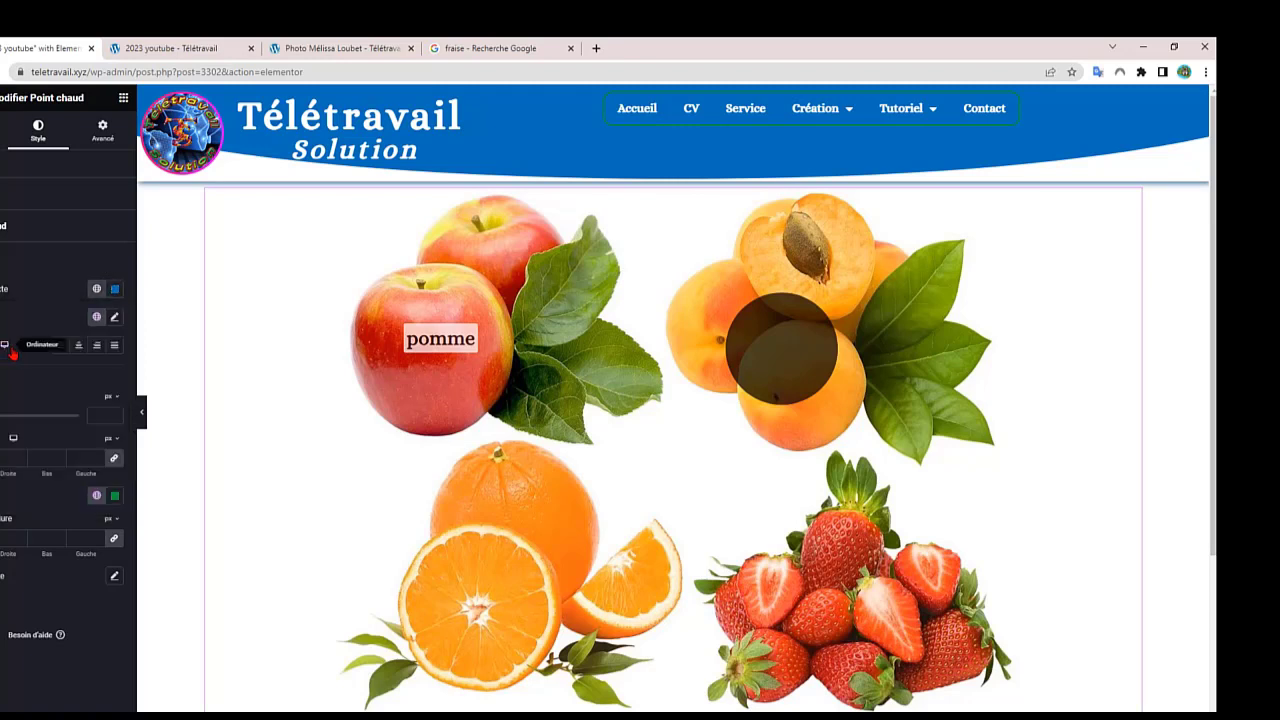
Step: Set the tooltip text's size to 1 em and keep its font style as Italique in the typography settings
{"action": "left_click", "coordinate": [114, 318]}
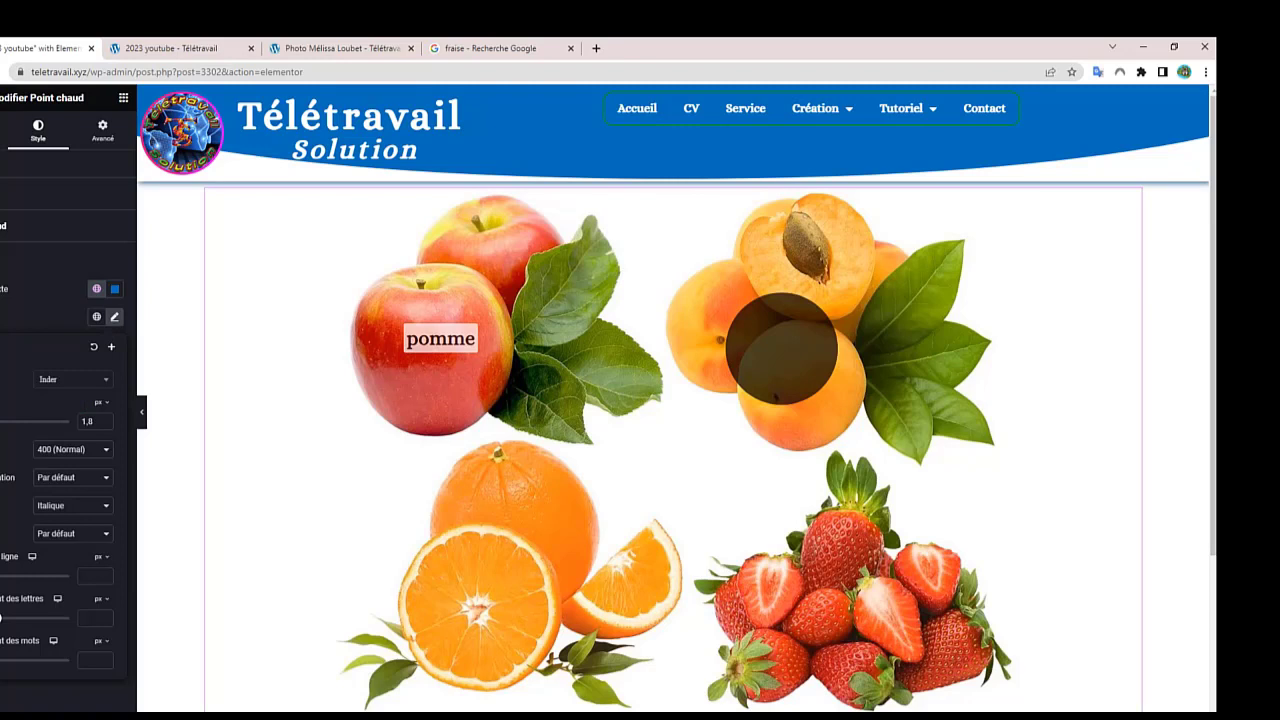
{"action": "type", "text": "15"}
{"action": "left_click", "coordinate": [97, 401]}
{"action": "type", "text": "3"}
{"action": "mouse_move", "coordinate": [104, 408]}
{"action": "left_click", "coordinate": [95, 427]}
{"action": "left_click", "coordinate": [54, 508]}
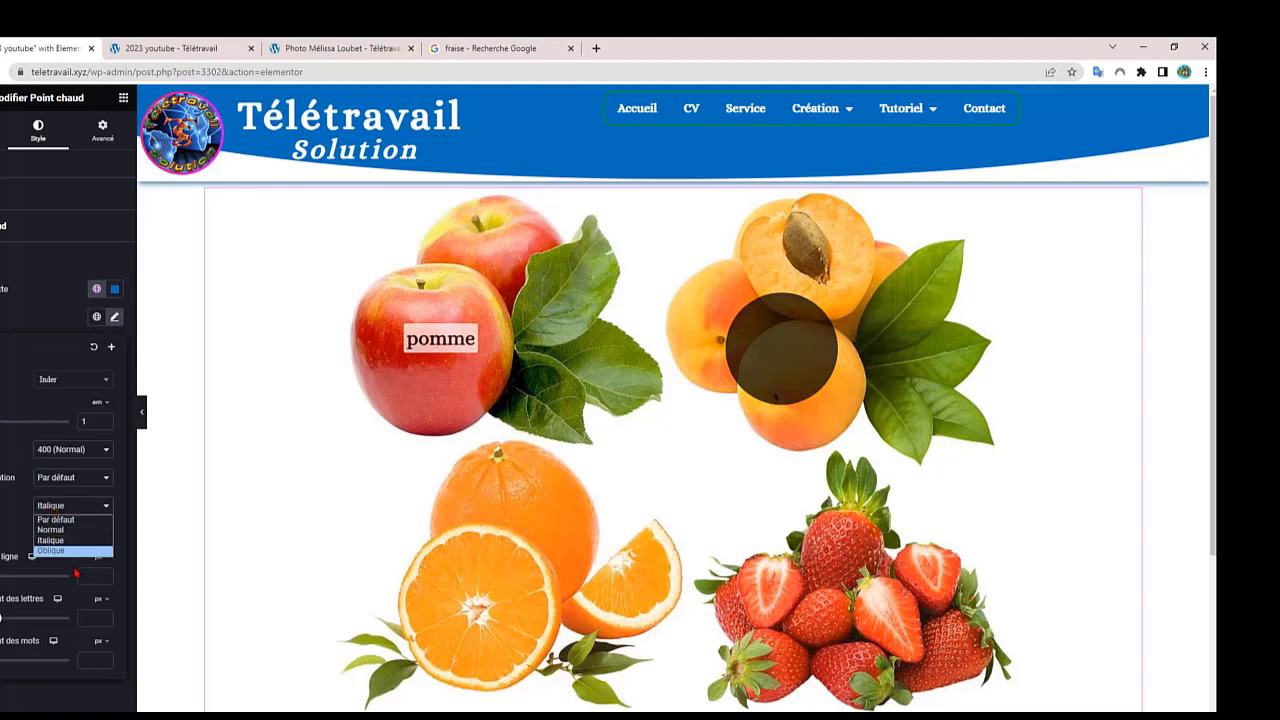
{"action": "left_click", "coordinate": [52, 541]}
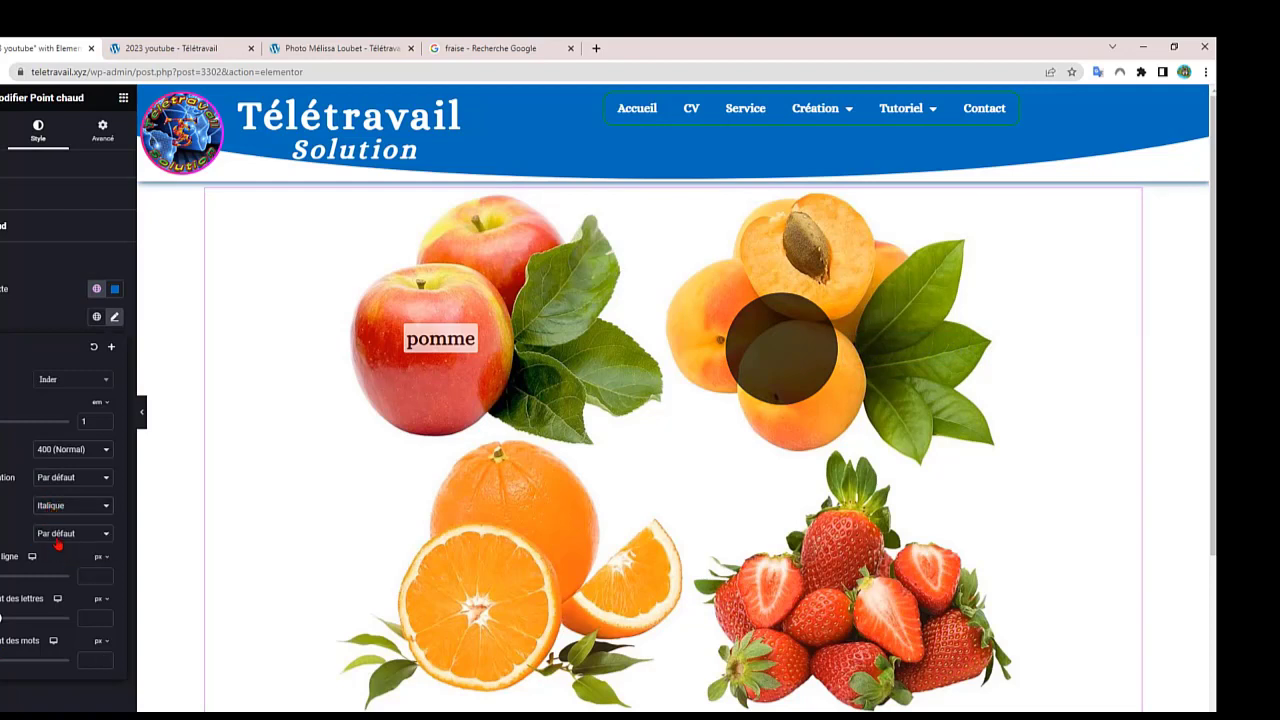
Step: Keep the tooltip text decoration at Par défaut, try a word spacing of 20 px on the apricot hotspot, and set it to 5 px
{"action": "left_click", "coordinate": [57, 535]}
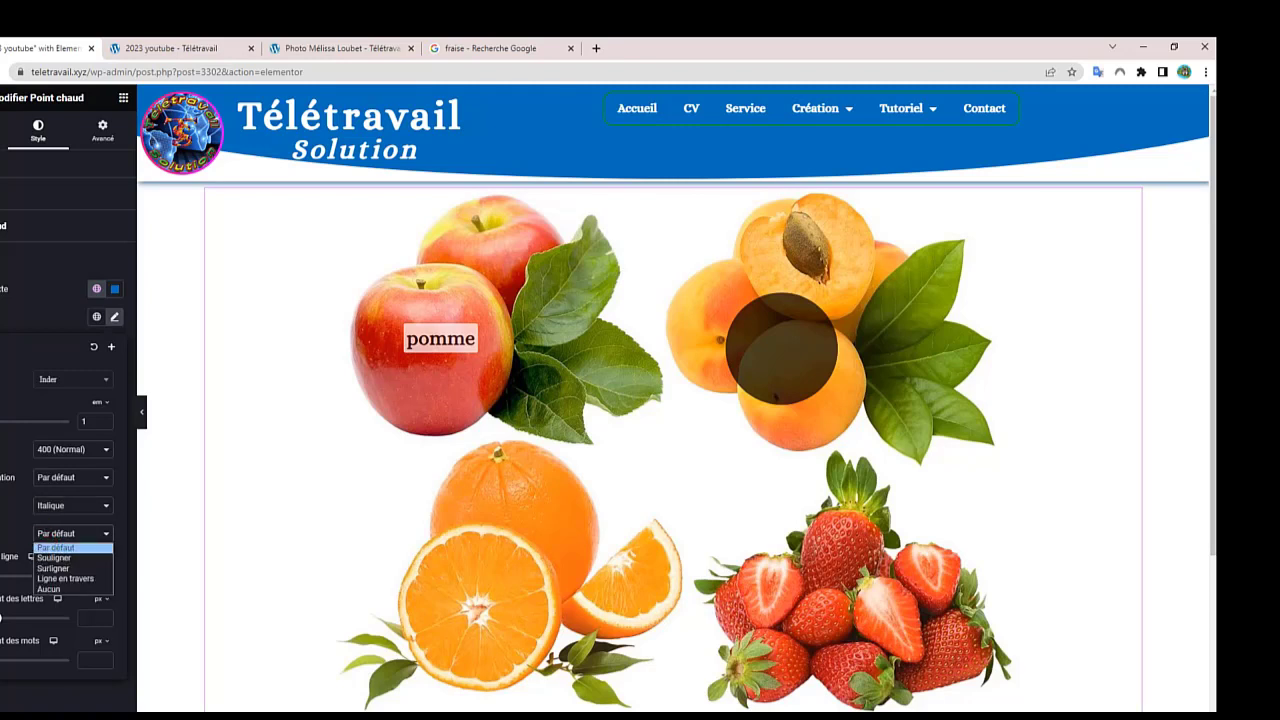
{"action": "left_click", "coordinate": [1, 503]}
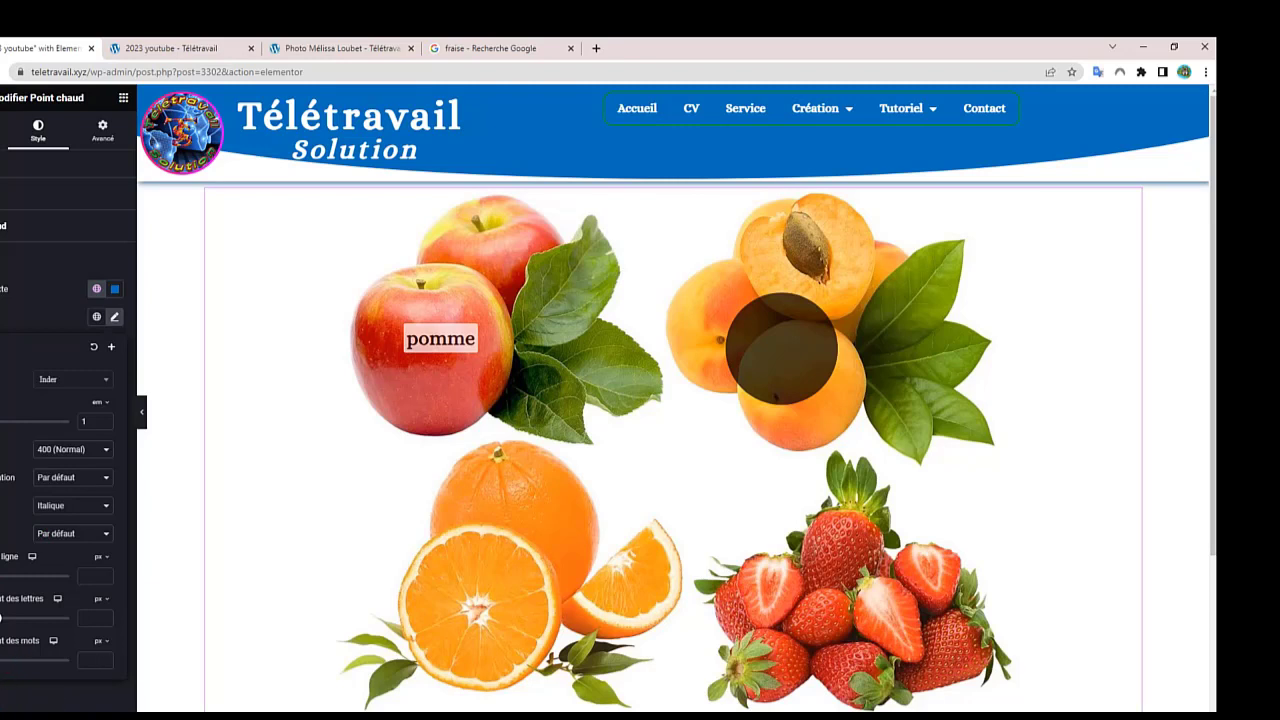
{"action": "mouse_move", "coordinate": [785, 342]}
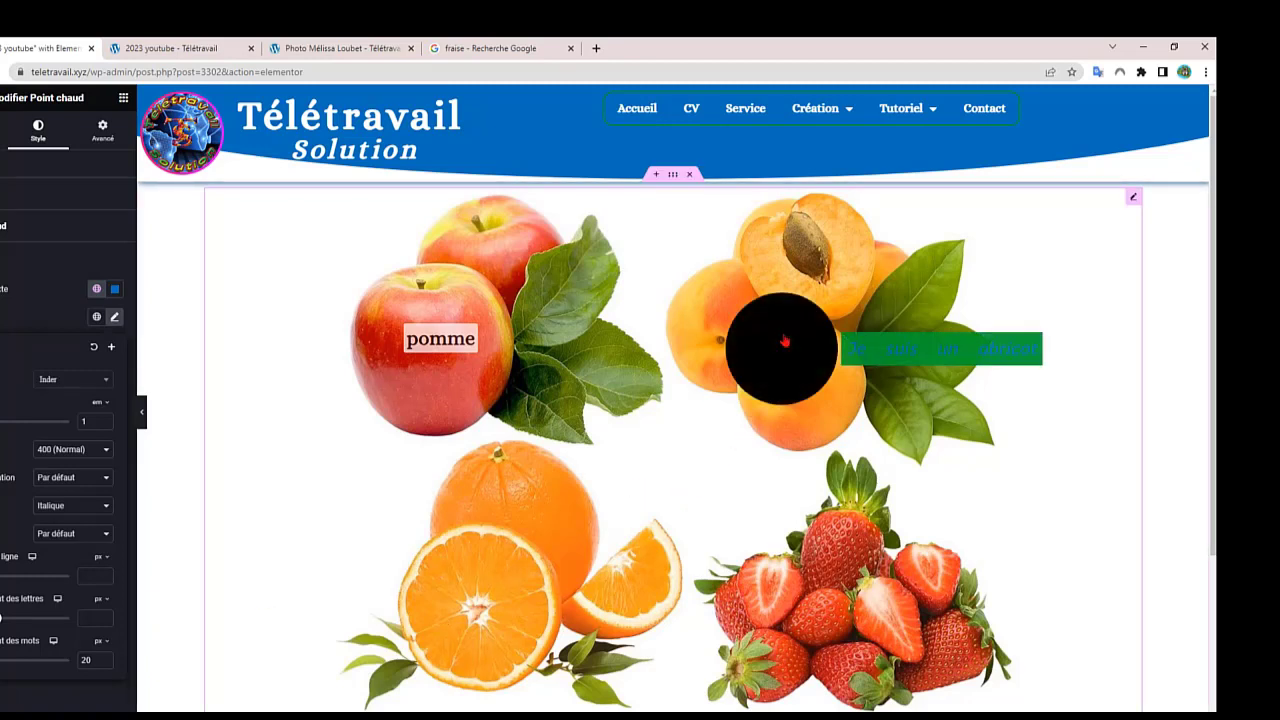
{"action": "left_click", "coordinate": [1, 661]}
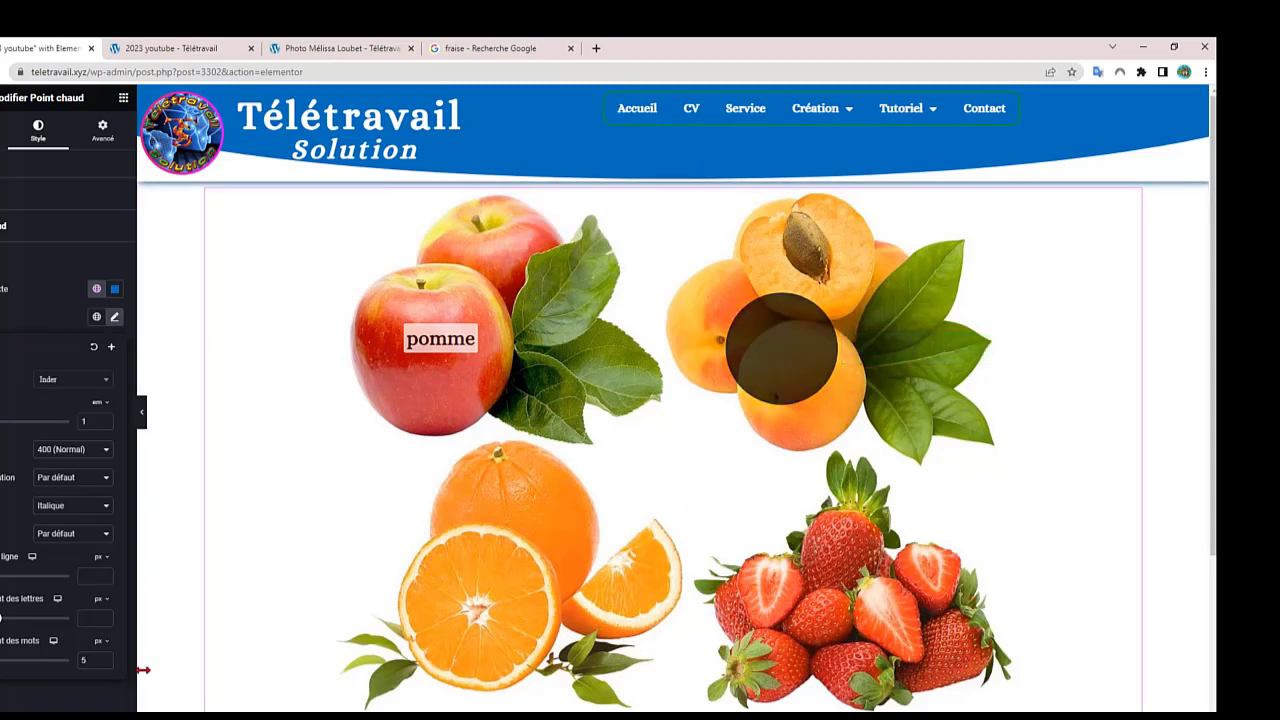
{"action": "left_click", "coordinate": [68, 711]}
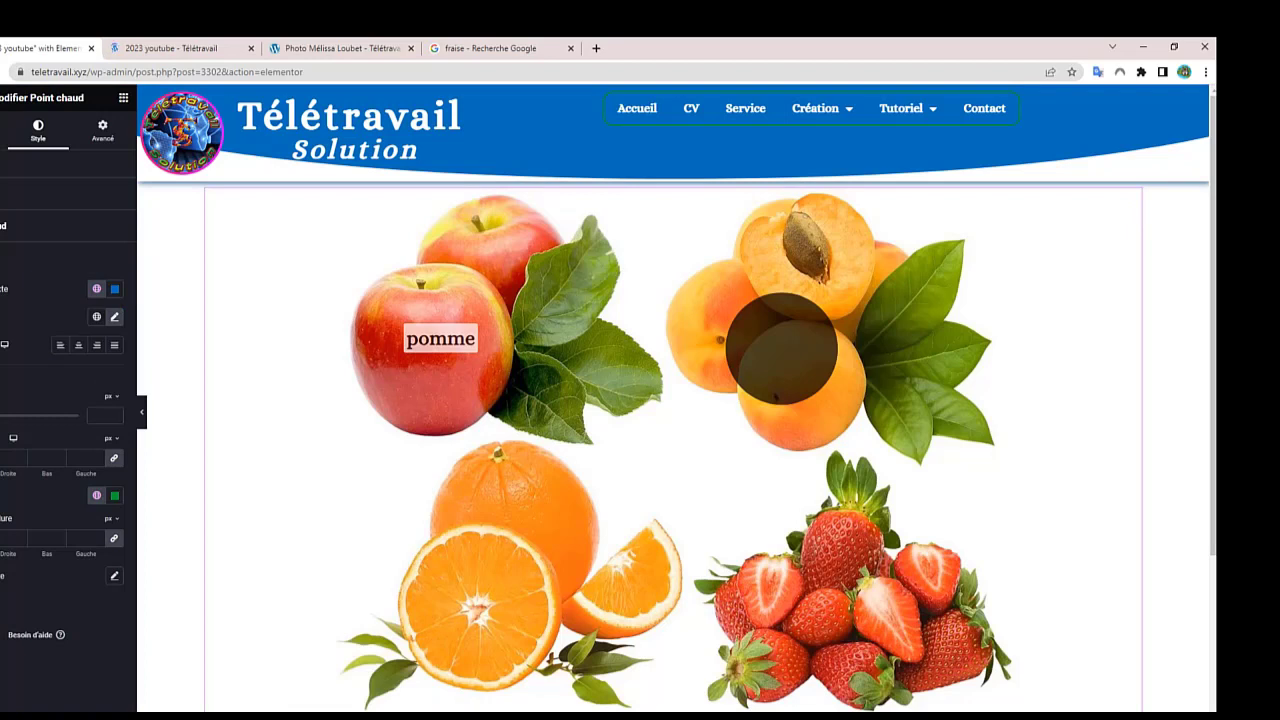
Step: Paste the copied photography page URL as the link of the apricot hotspot, Élément N° 2
{"action": "left_click", "coordinate": [4, 226]}
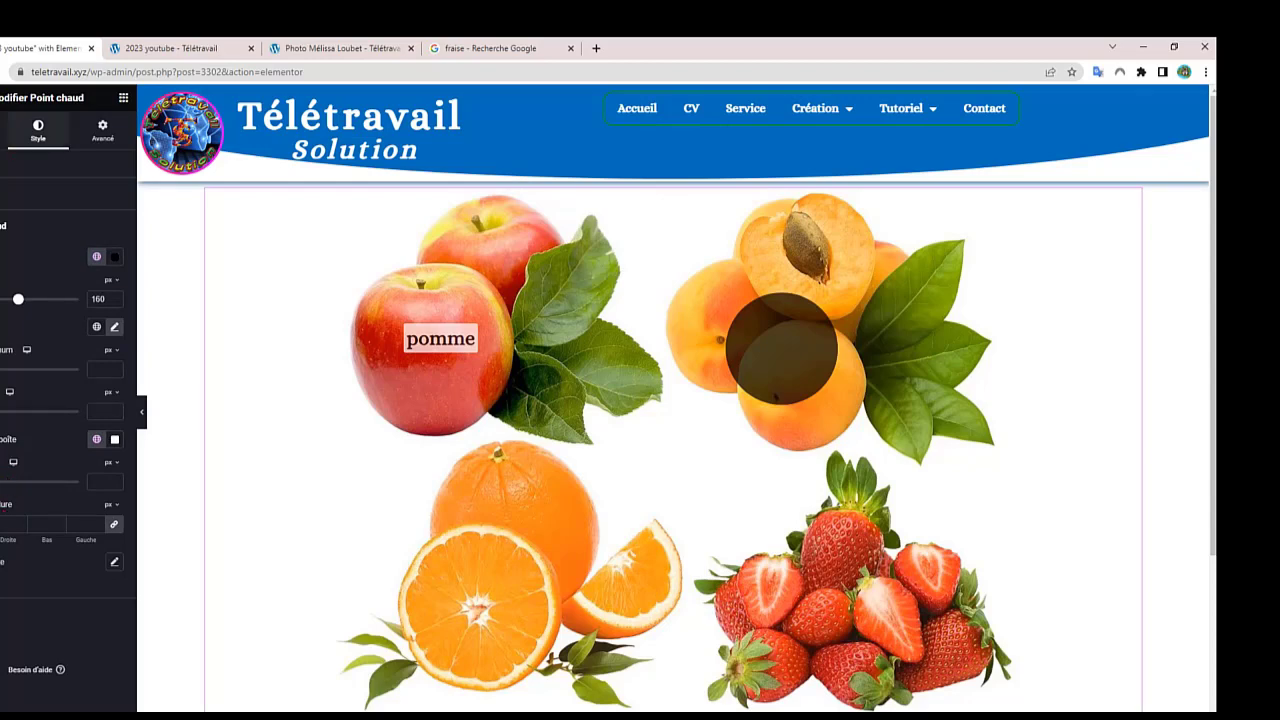
{"action": "left_click", "coordinate": [3, 131]}
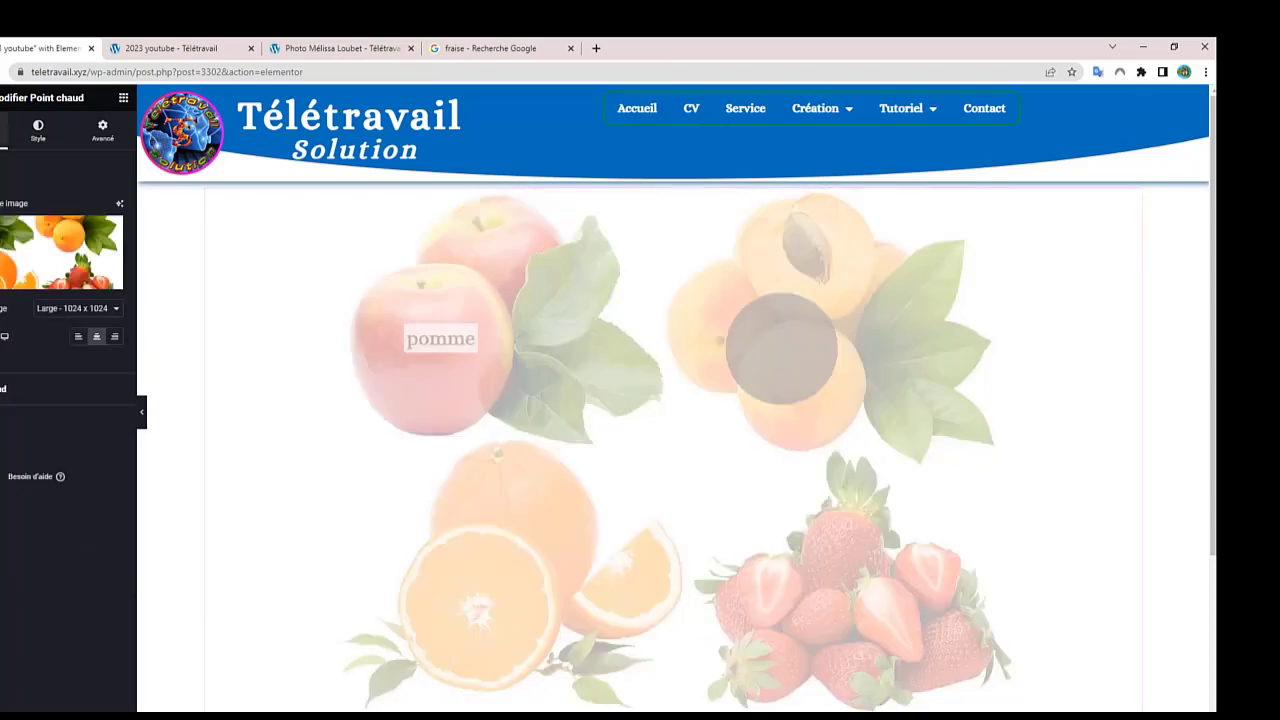
{"action": "left_click", "coordinate": [7, 392]}
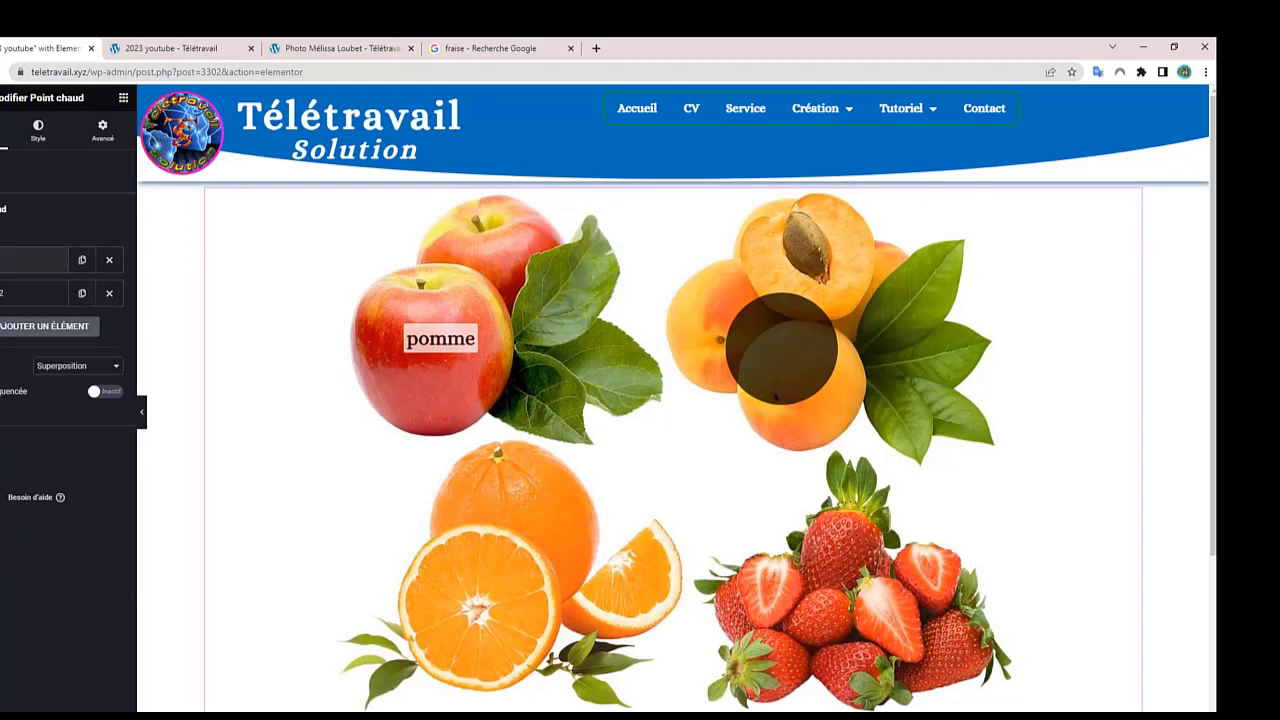
{"action": "left_click", "coordinate": [7, 260]}
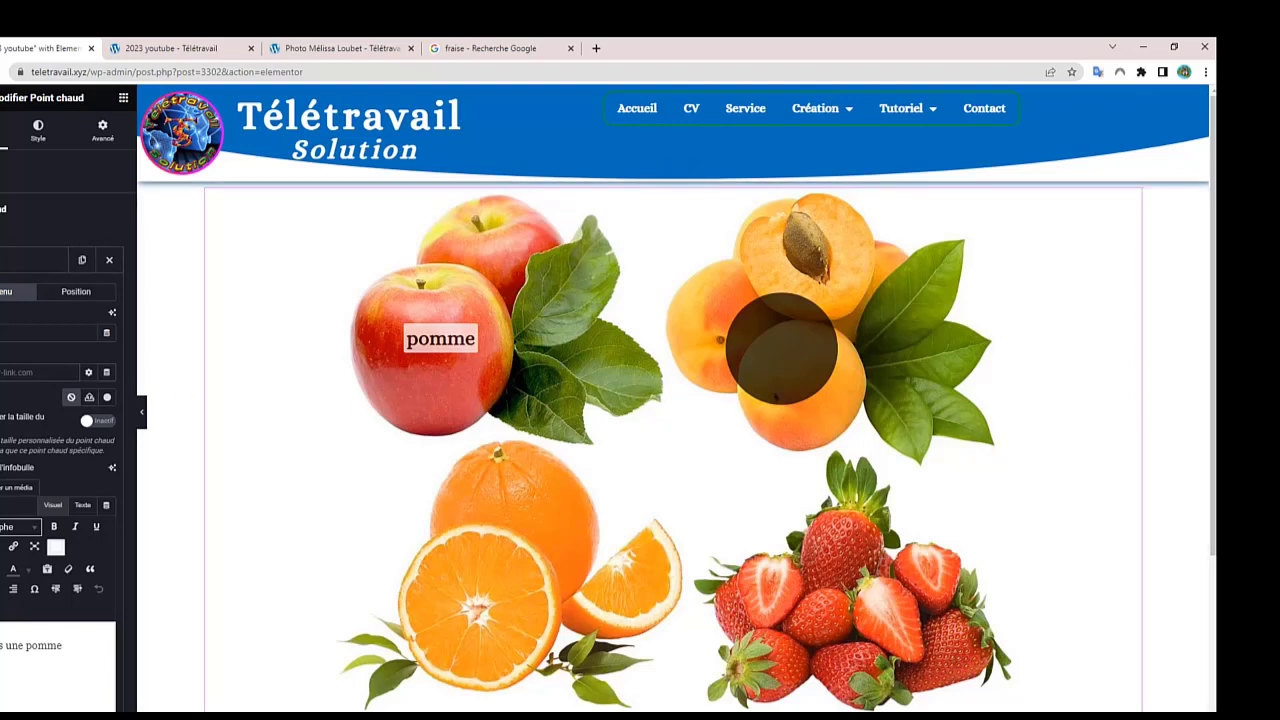
{"action": "left_click", "coordinate": [6, 261]}
{"action": "left_click", "coordinate": [6, 293]}
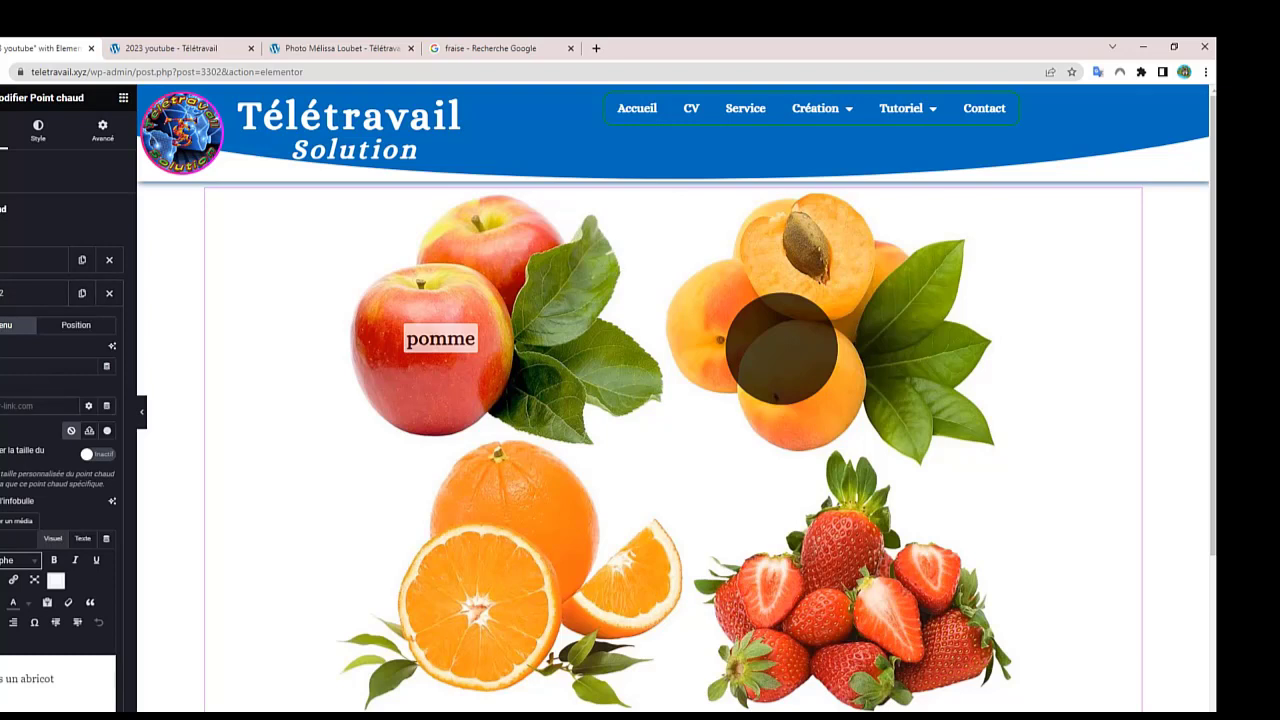
{"action": "right_click", "coordinate": [6, 407]}
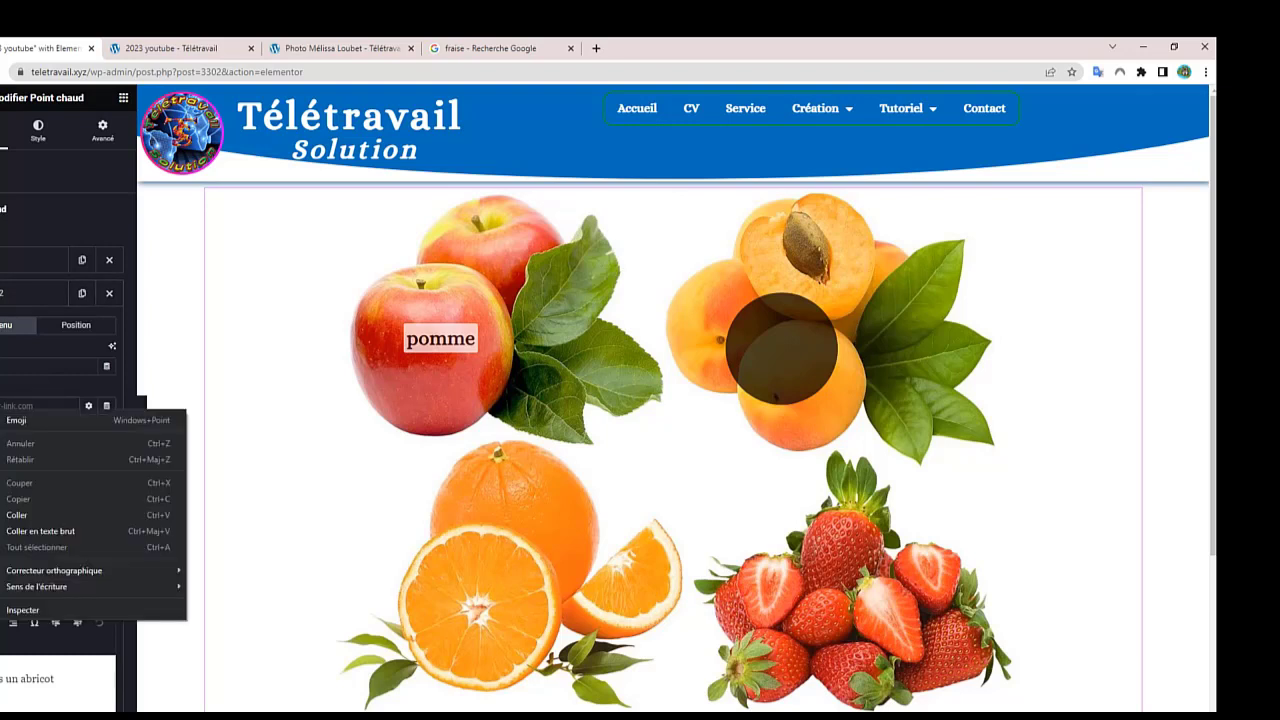
{"action": "left_click", "coordinate": [16, 516]}
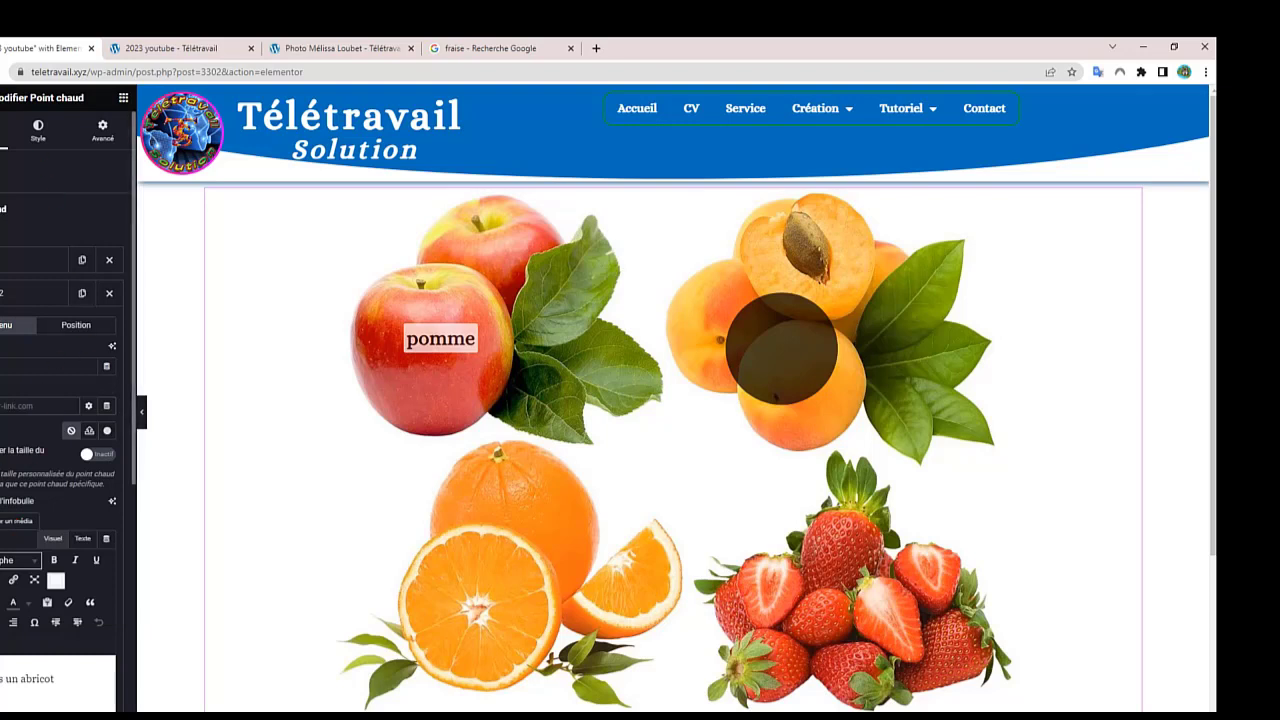
{"action": "right_click", "coordinate": [6, 407]}
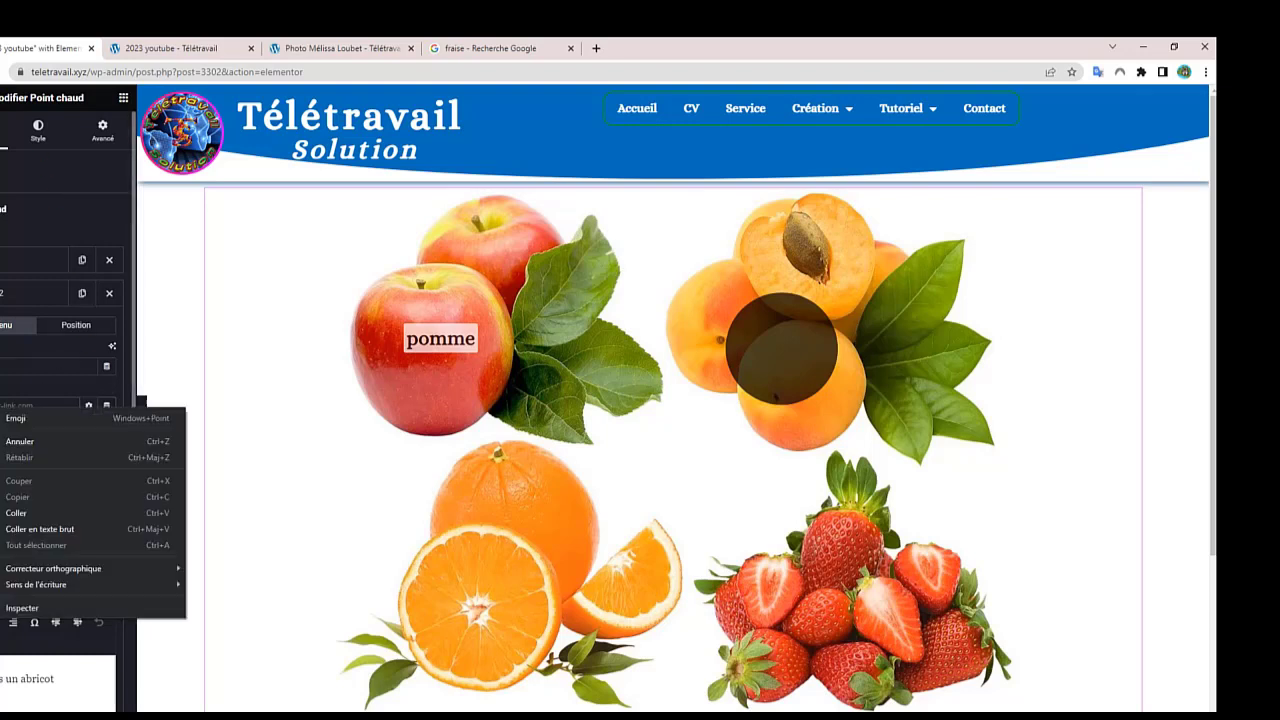
{"action": "left_click", "coordinate": [32, 516]}
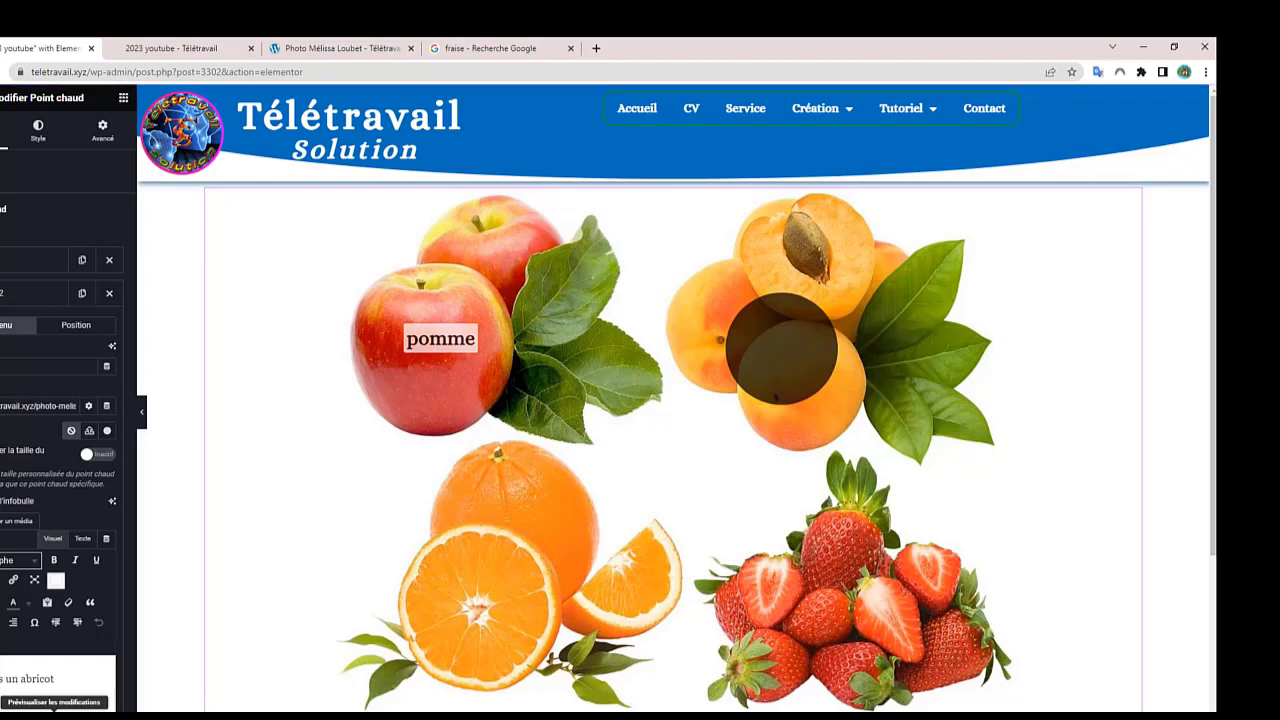
Step: Preview the page, check the apple tooltip, follow the apricot hotspot's link, and return to the Elementor editor
{"action": "left_click", "coordinate": [54, 717]}
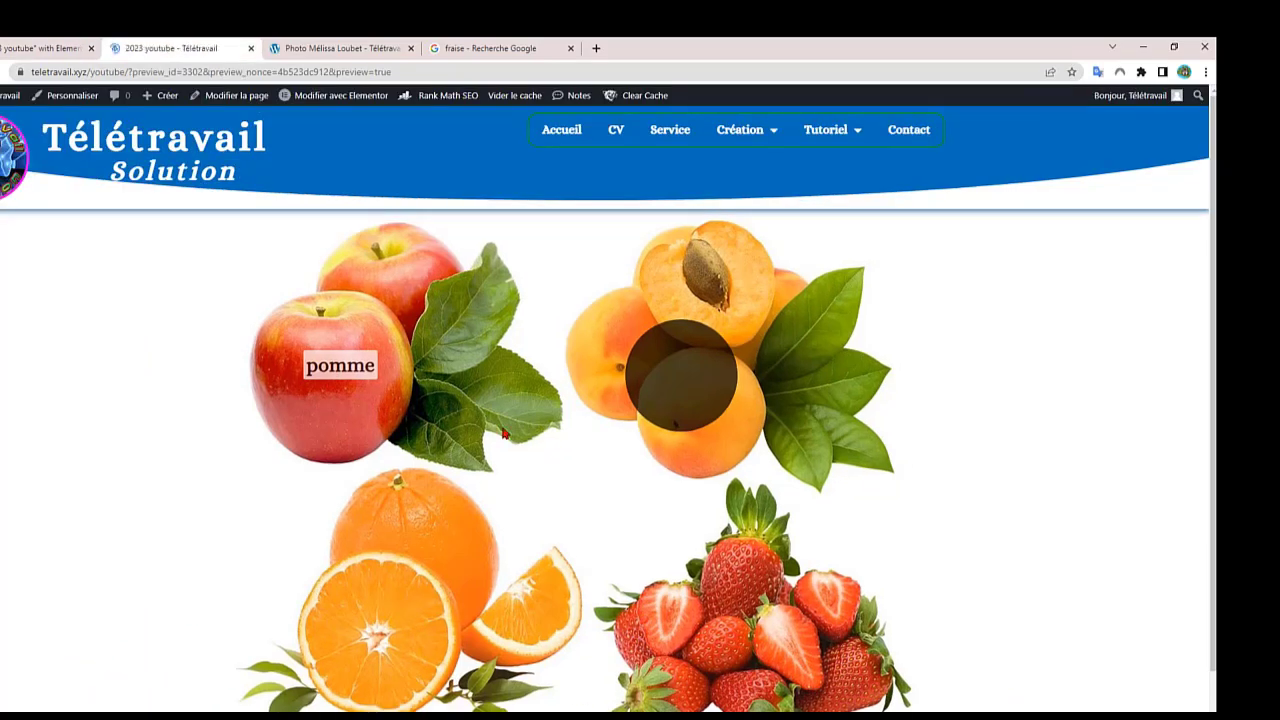
{"action": "mouse_move", "coordinate": [359, 367]}
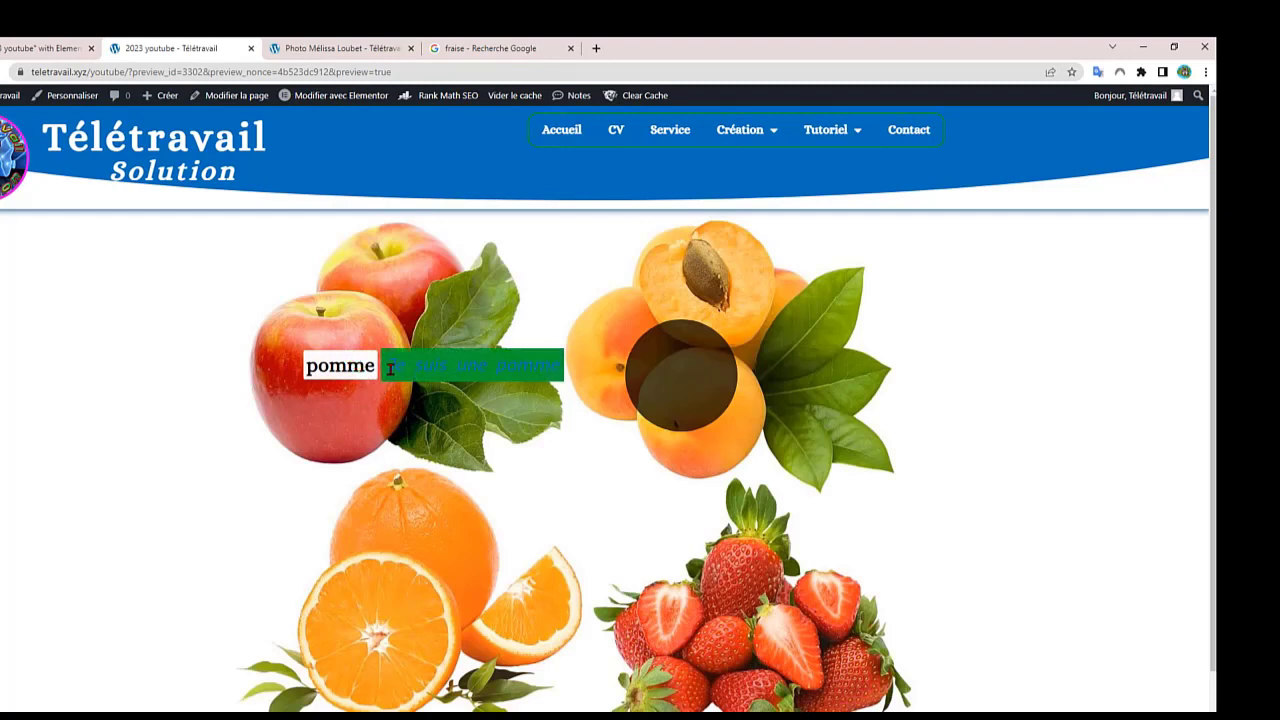
{"action": "mouse_move", "coordinate": [706, 363]}
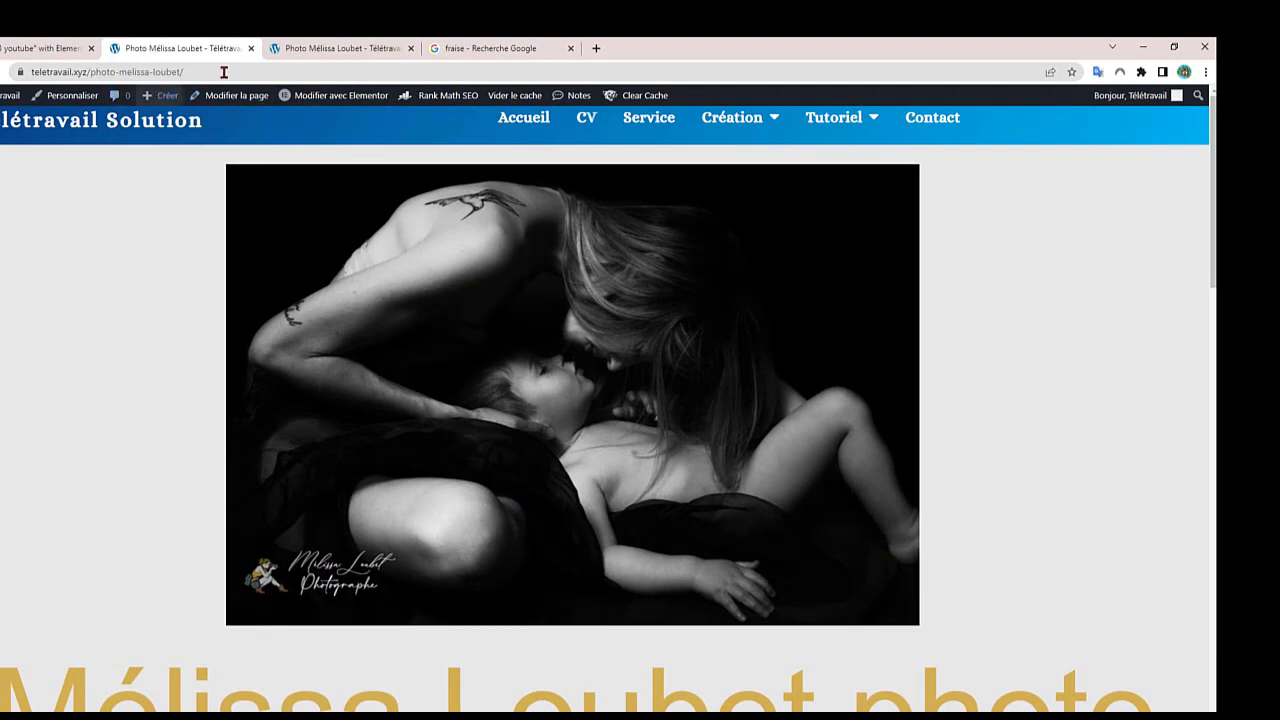
{"action": "key", "text": "alt+Left"}
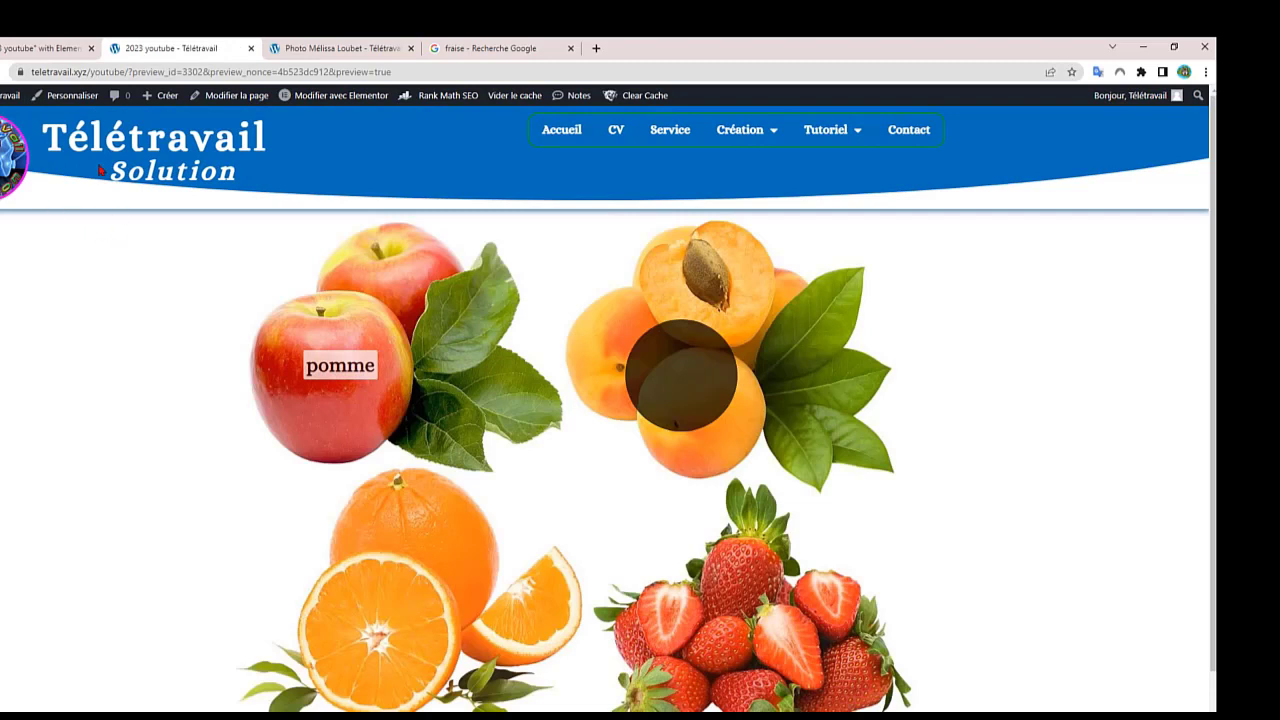
{"action": "key", "text": "ctrl+shift+Tab"}
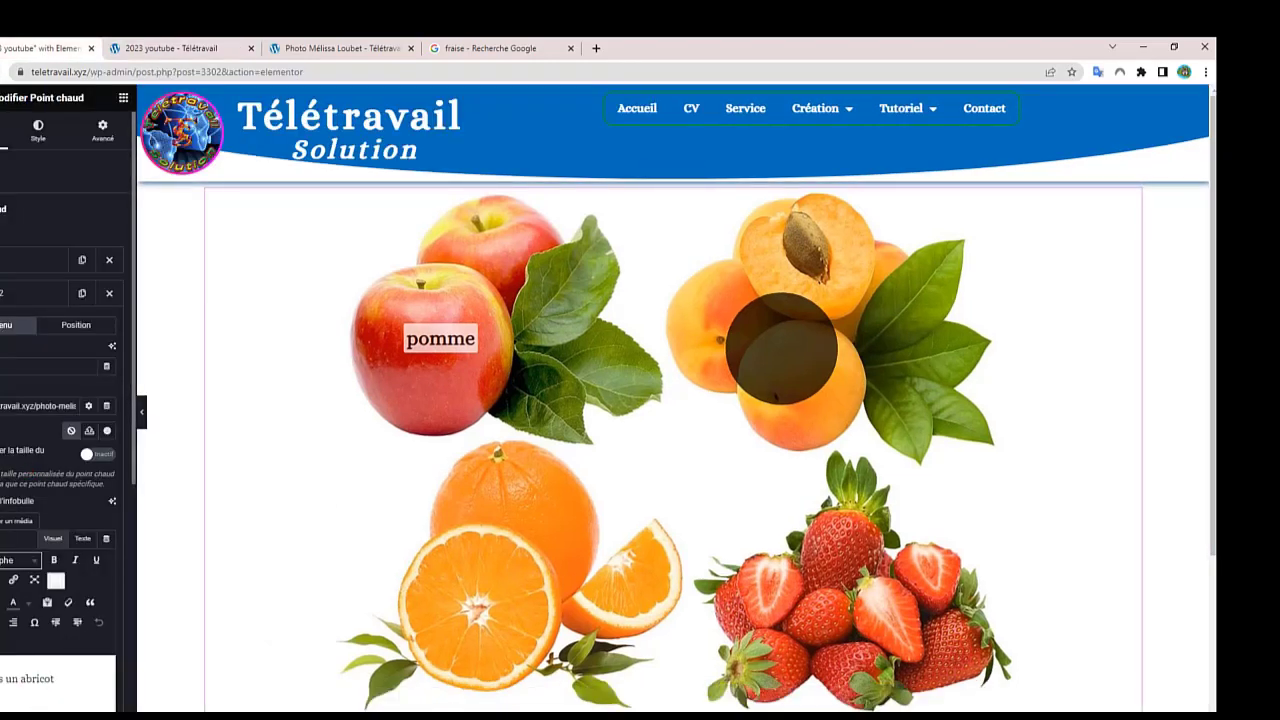
Step: Check the apricot hotspot's content settings and tooltip, reload the page preview, and return to the editor
{"action": "scroll", "coordinate": [60, 400], "scroll_direction": "down", "scroll_amount": 3}
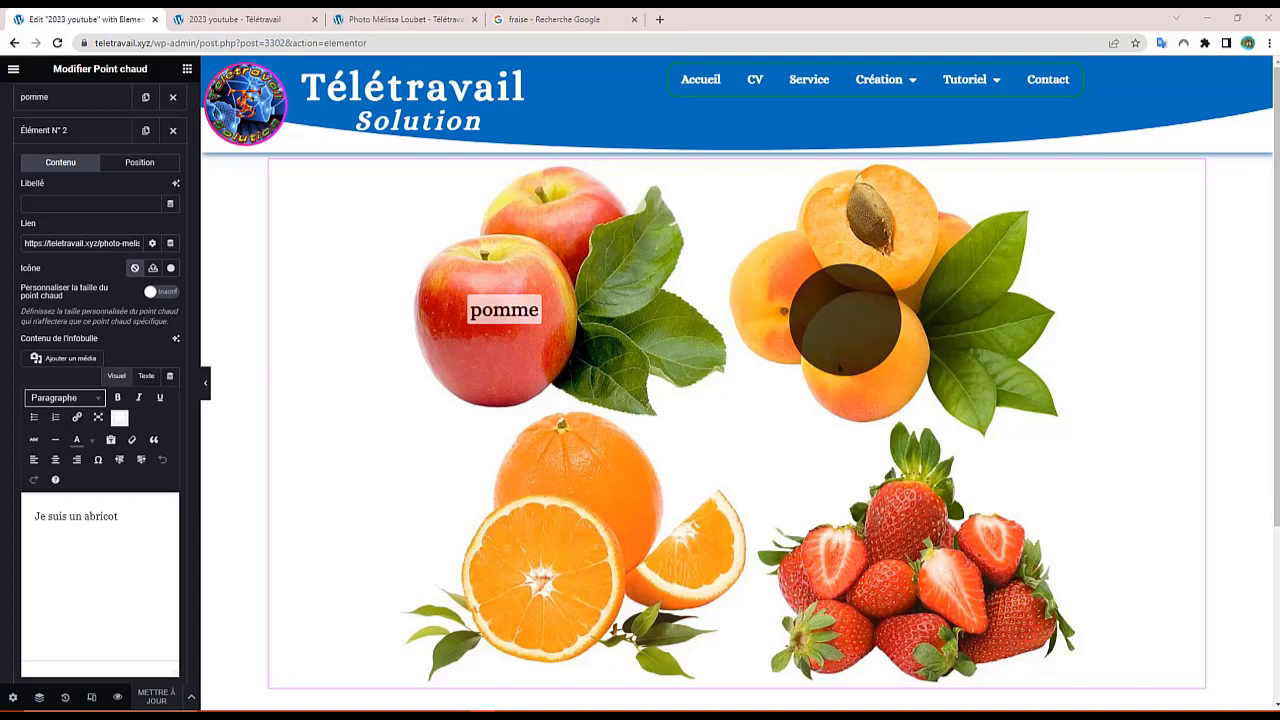
{"action": "mouse_move", "coordinate": [866, 324]}
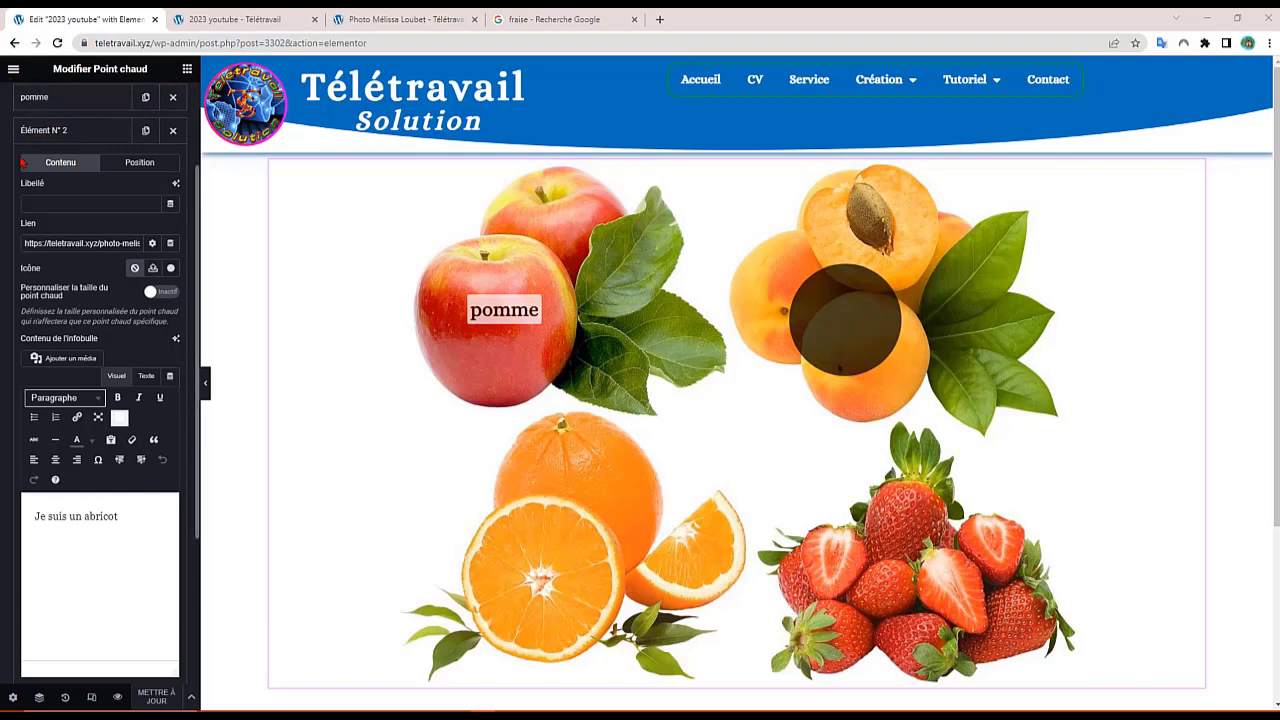
{"action": "scroll", "coordinate": [22, 162], "scroll_direction": "up", "scroll_amount": 2}
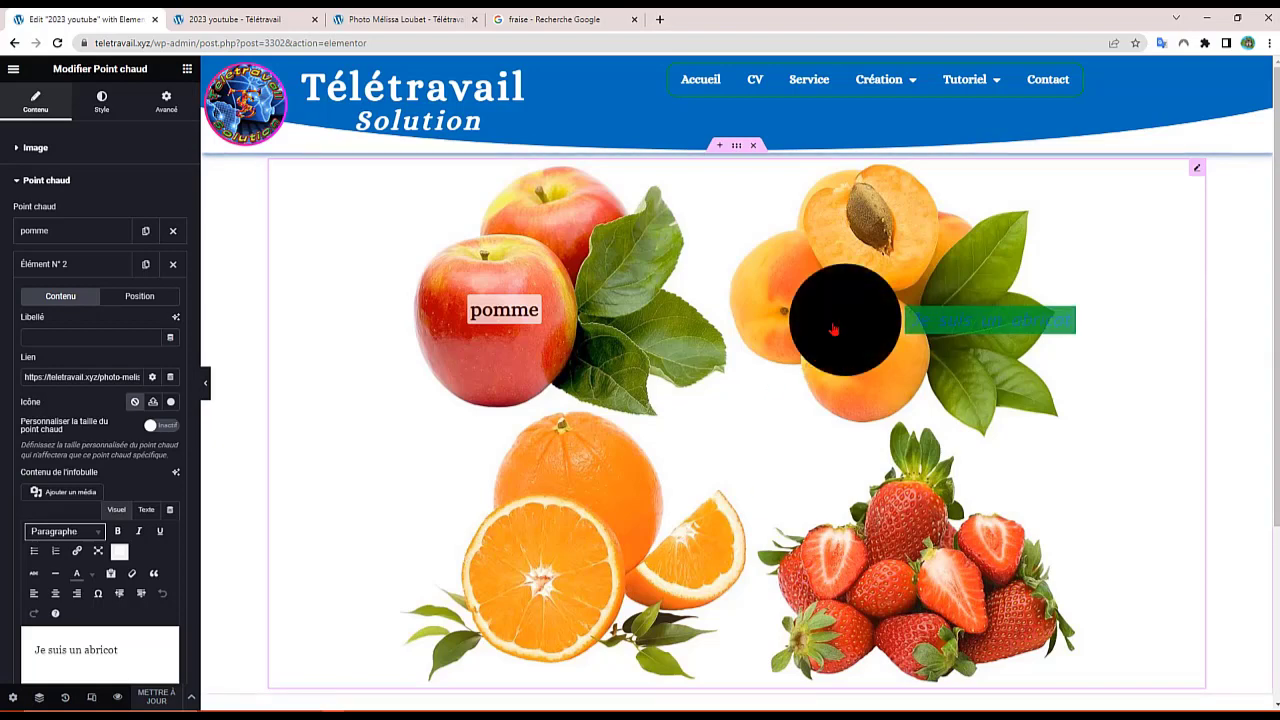
{"action": "left_click", "coordinate": [115, 699]}
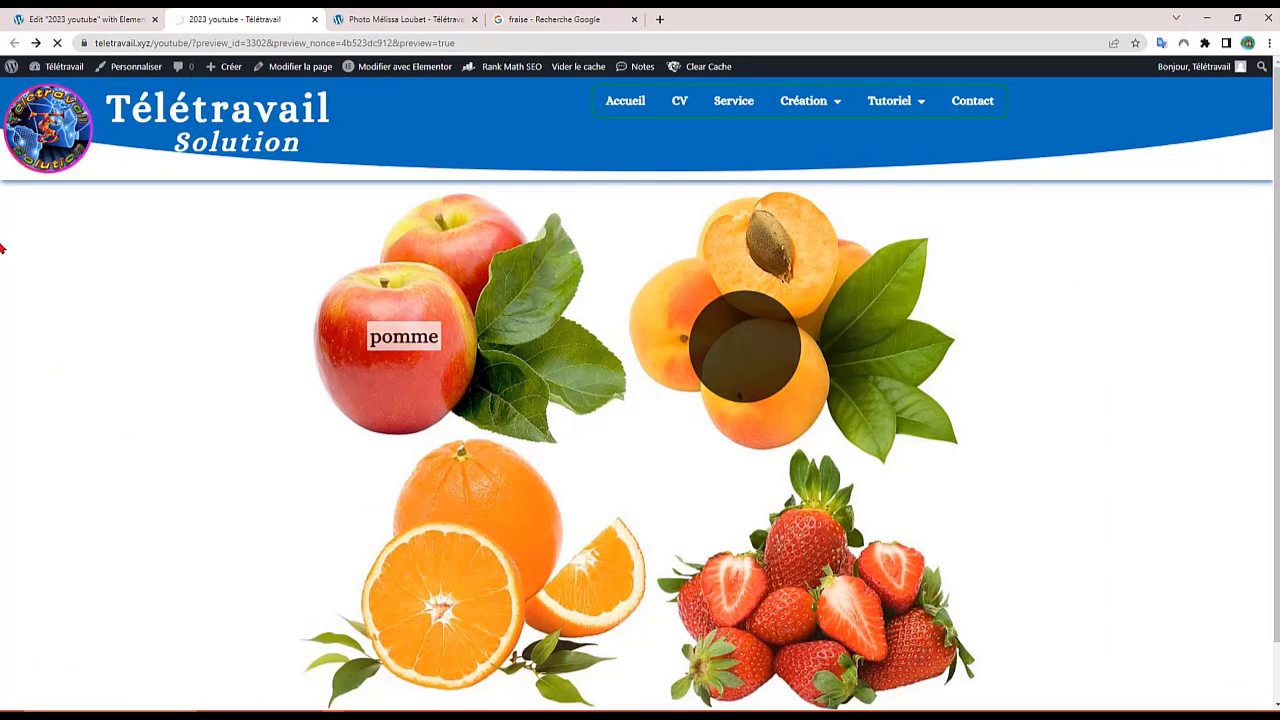
{"action": "left_click", "coordinate": [54, 25]}
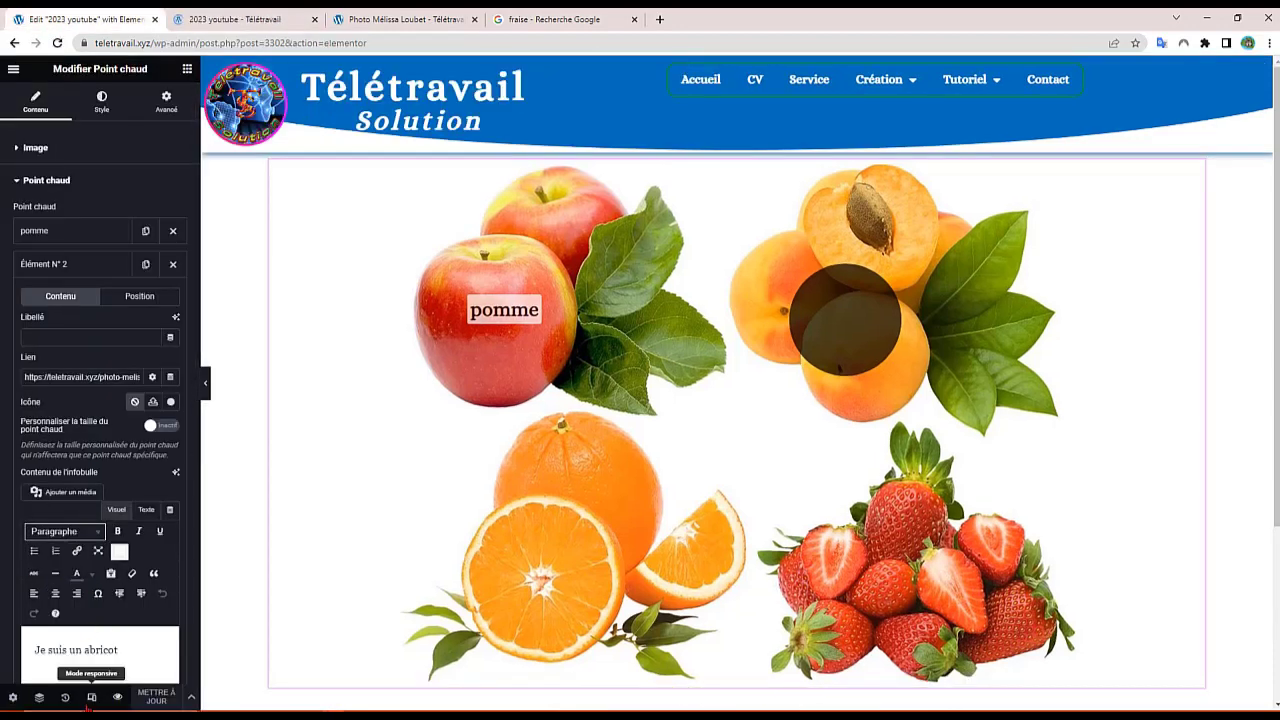
Step: Switch to the mobile responsive view, set the tooltips' trigger there to Cliquer, and update the page
{"action": "left_click", "coordinate": [91, 698]}
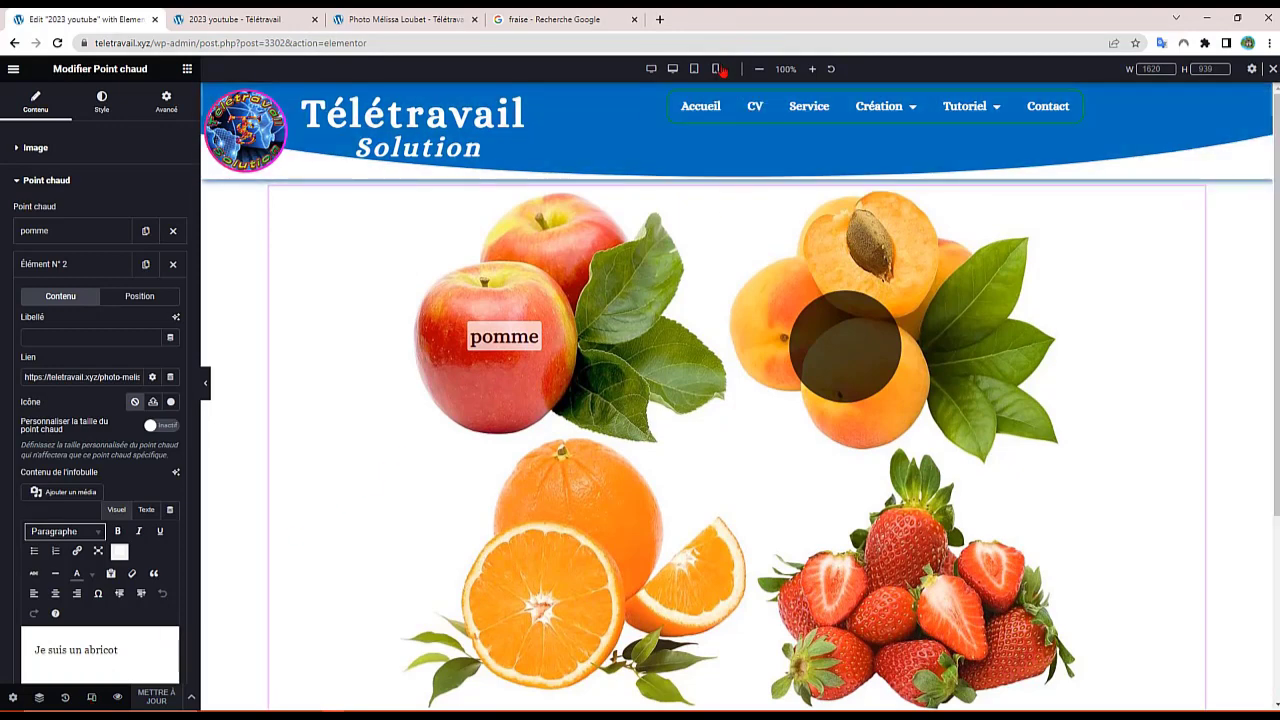
{"action": "left_click", "coordinate": [716, 69]}
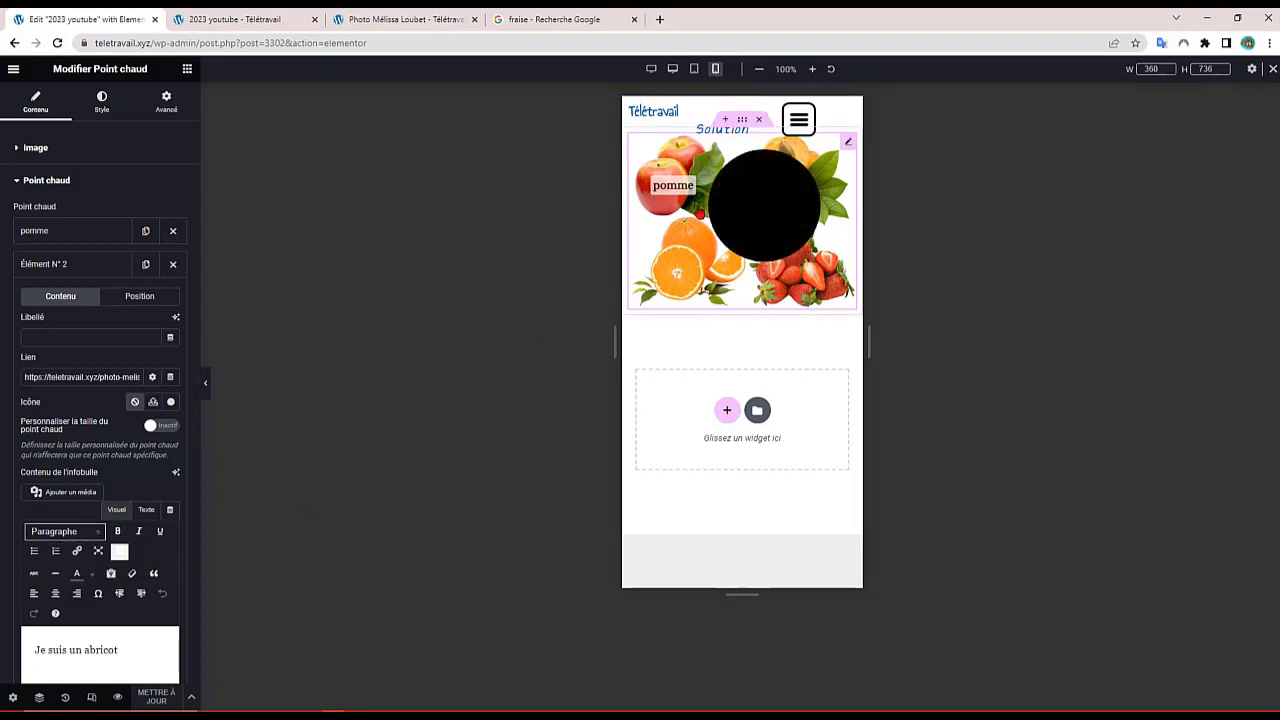
{"action": "scroll", "coordinate": [44, 524], "scroll_direction": "down", "scroll_amount": 1}
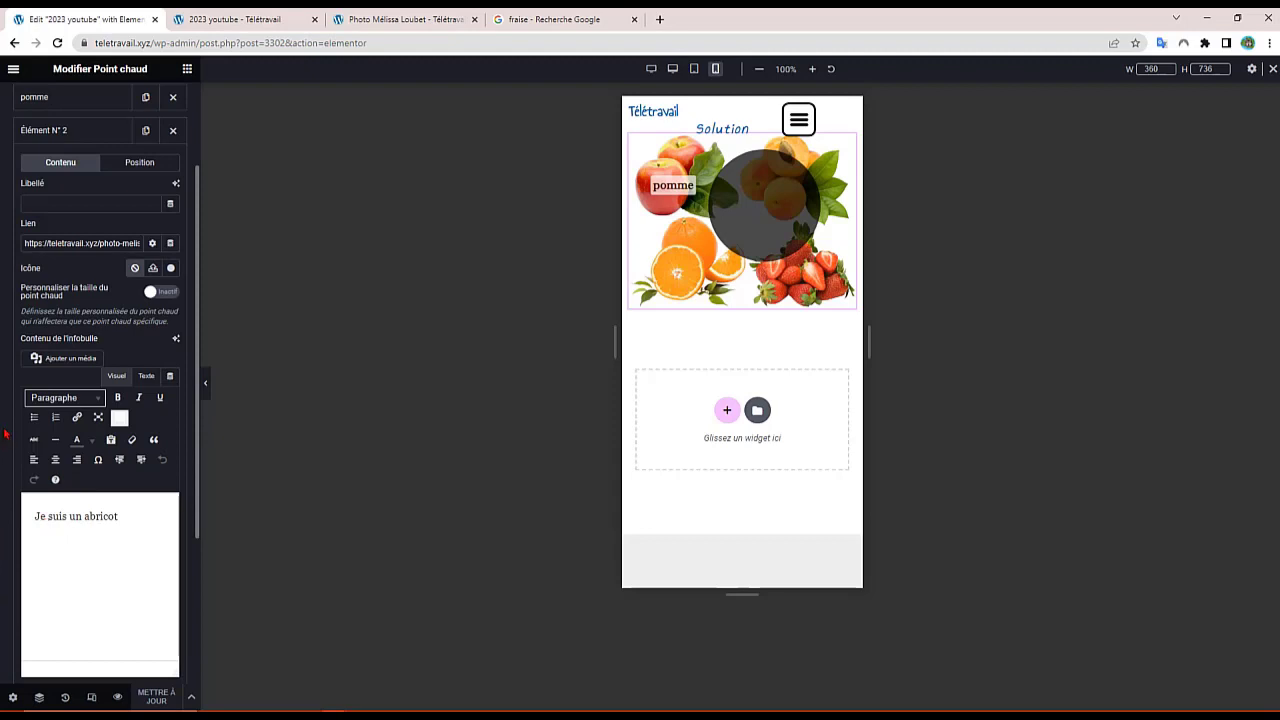
{"action": "left_click", "coordinate": [40, 145]}
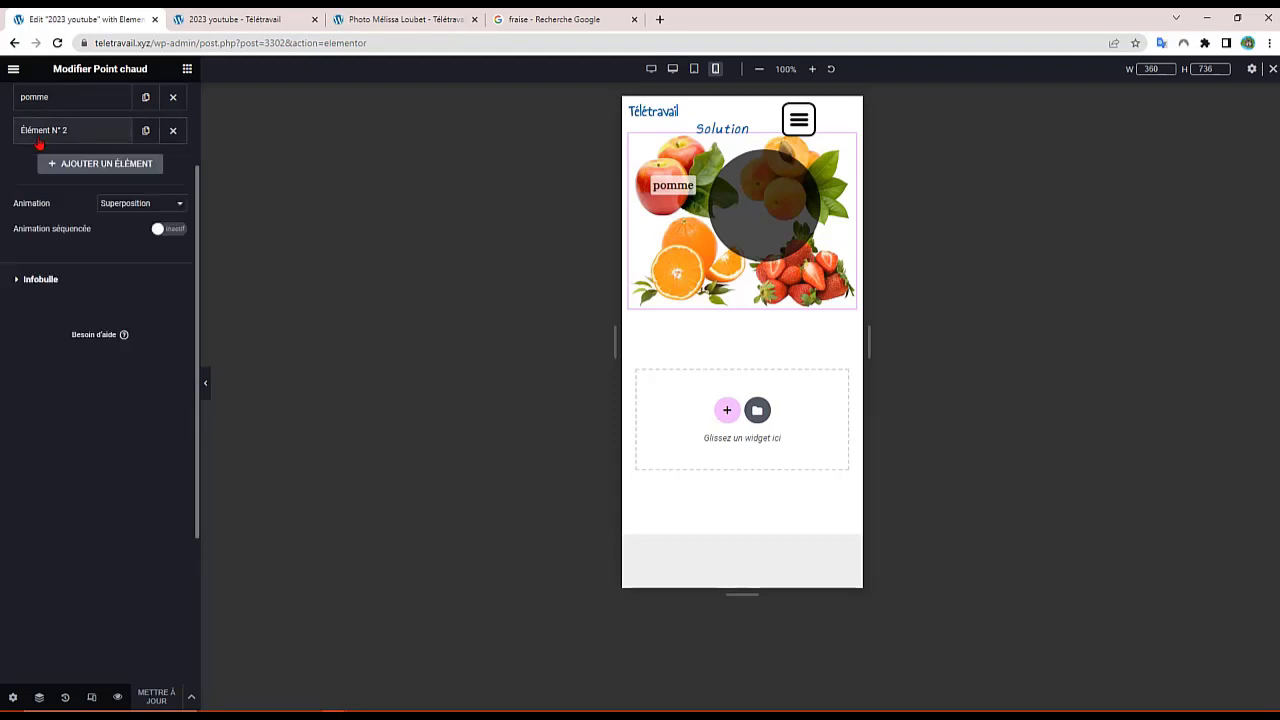
{"action": "left_click", "coordinate": [24, 280]}
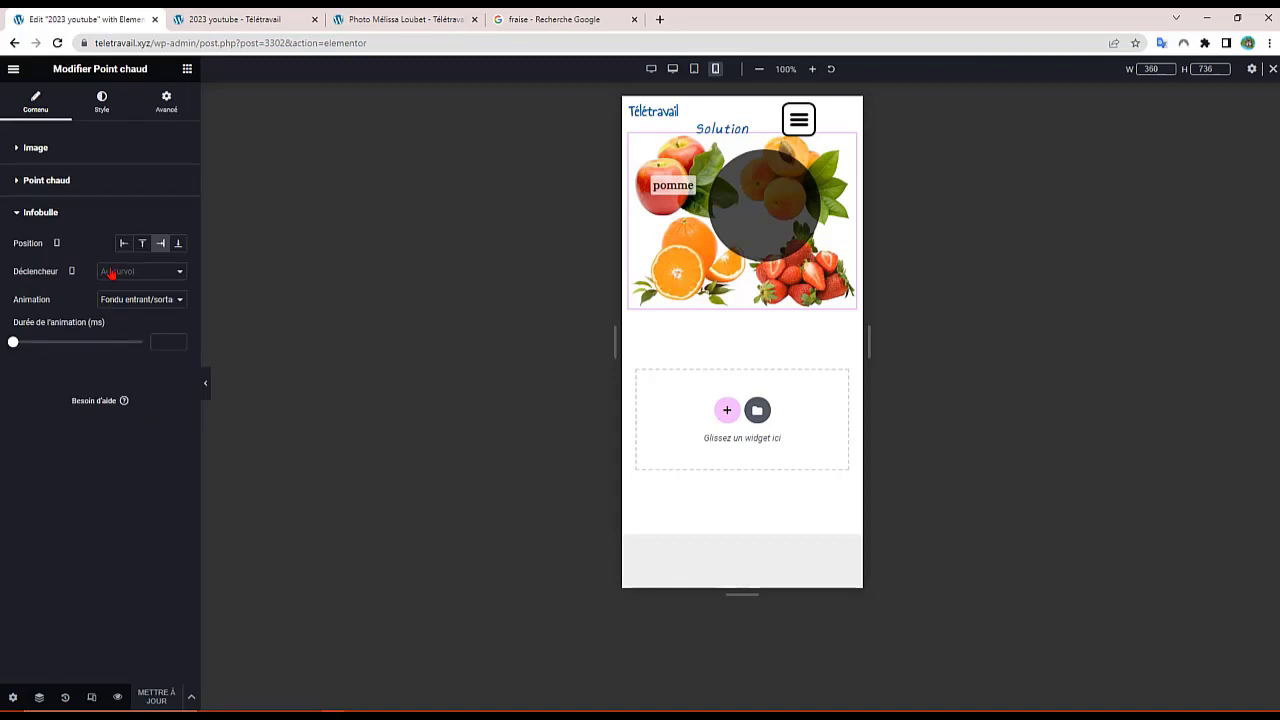
{"action": "left_click", "coordinate": [112, 274]}
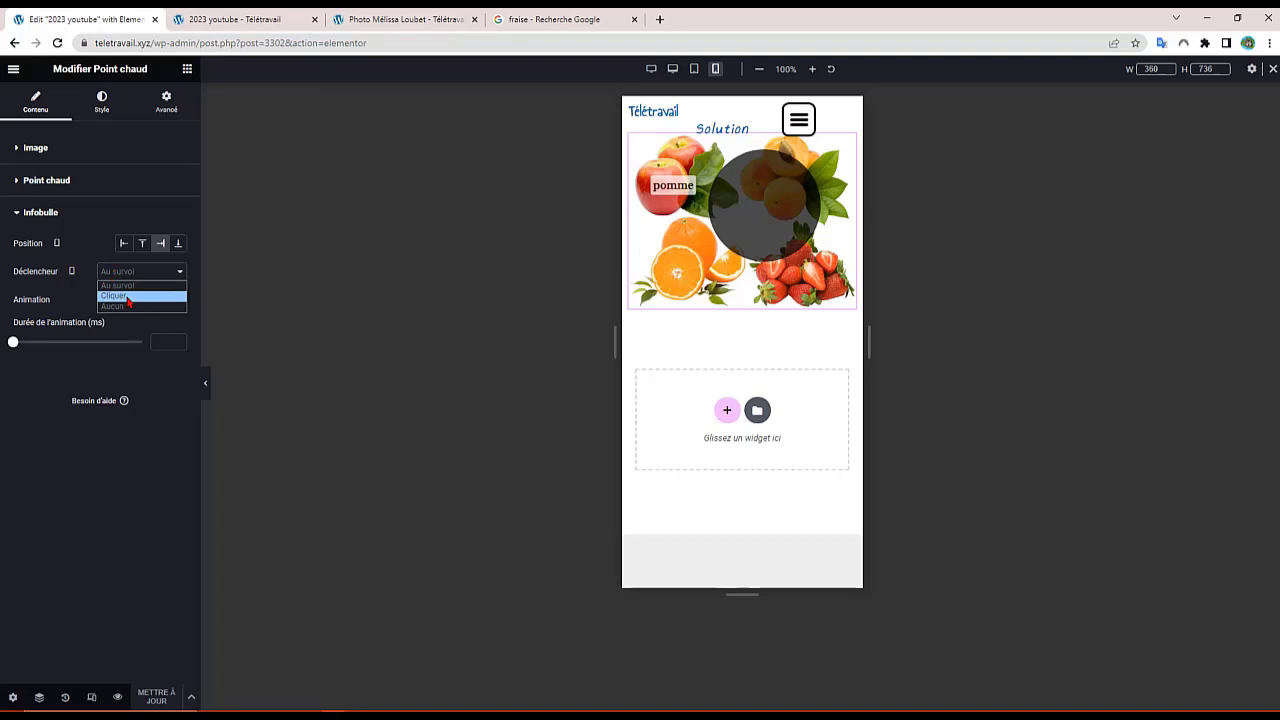
{"action": "left_click", "coordinate": [128, 300]}
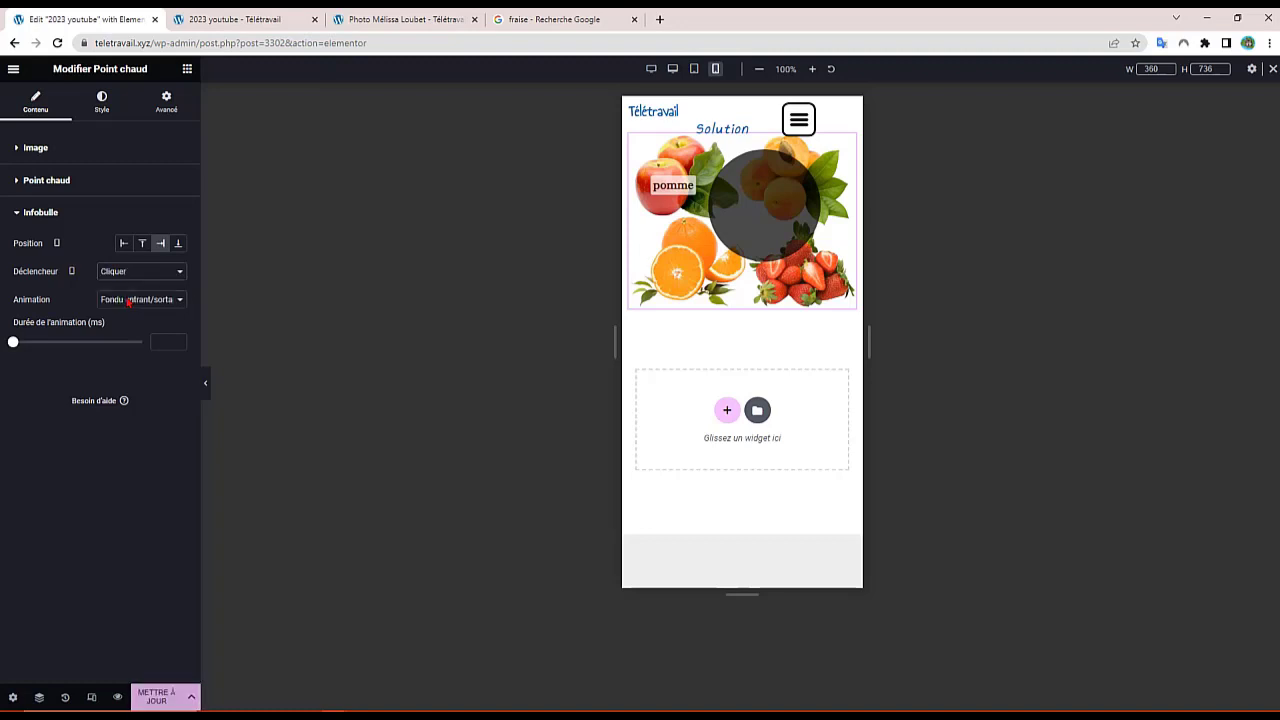
{"action": "left_click", "coordinate": [162, 700]}
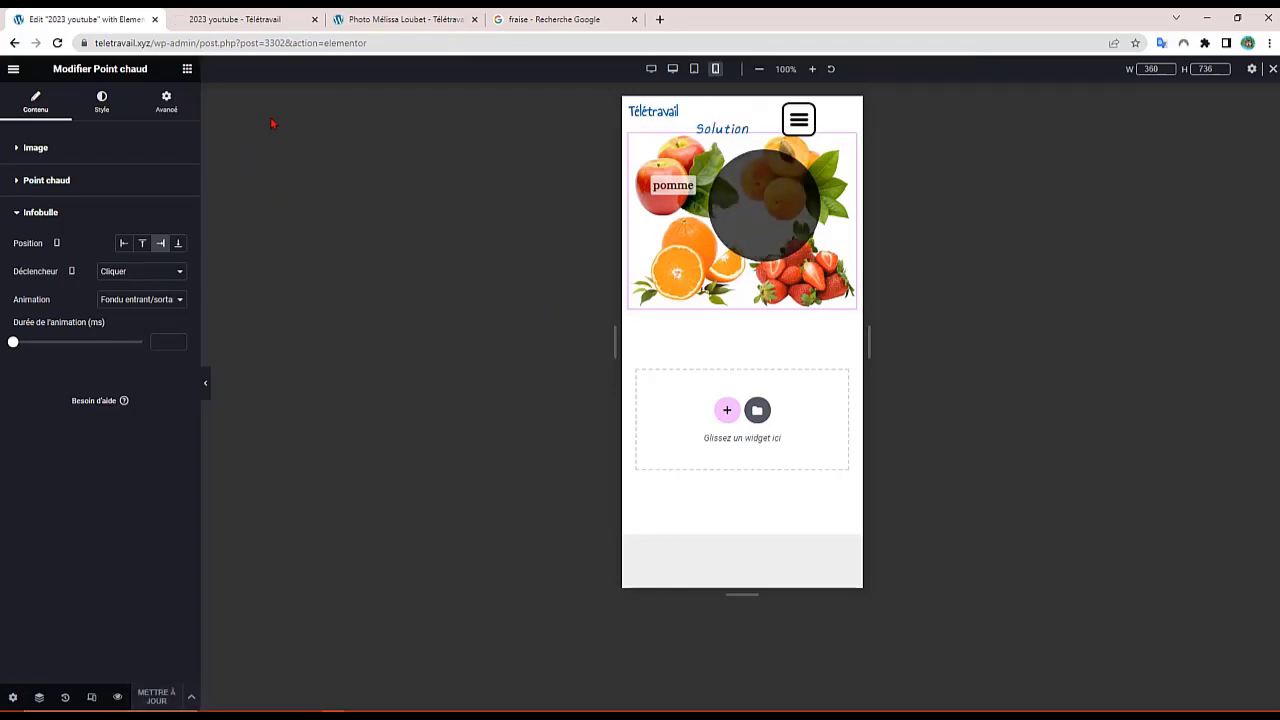
Step: Test the apricot hotspot's click tooltip in the editor's mobile view, and open the page preview
{"action": "left_click", "coordinate": [755, 219]}
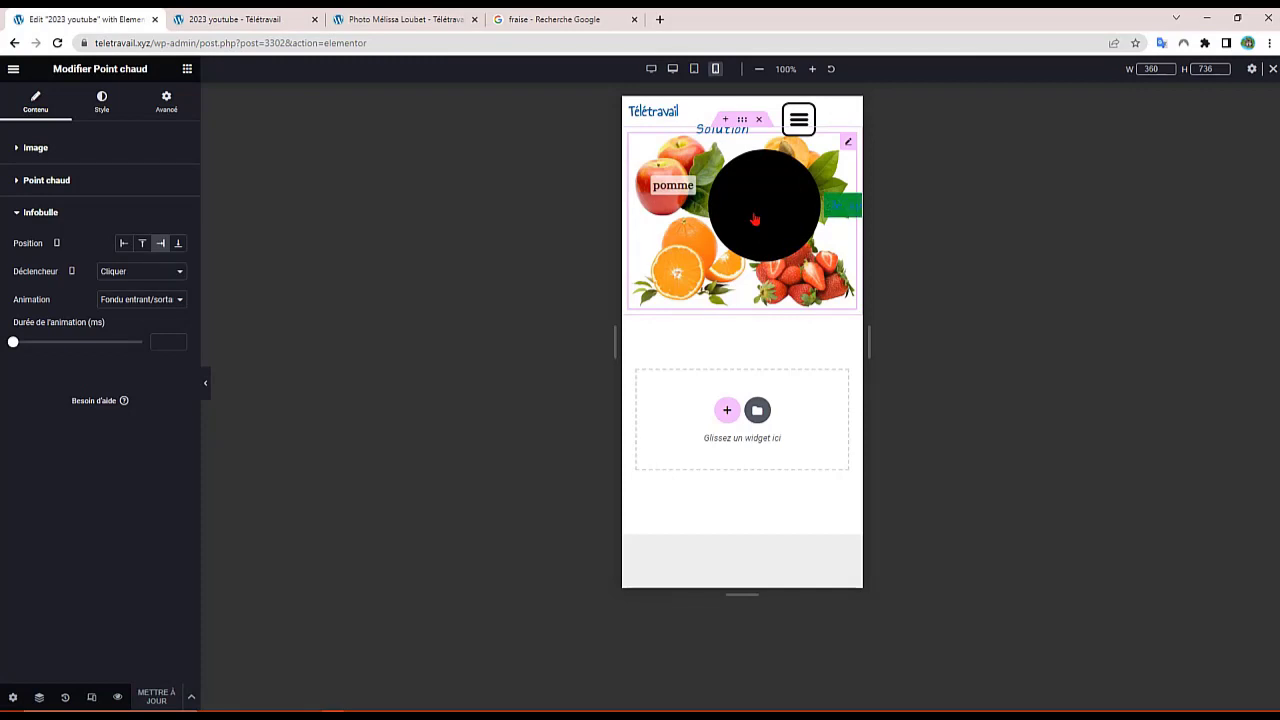
{"action": "left_click", "coordinate": [755, 219]}
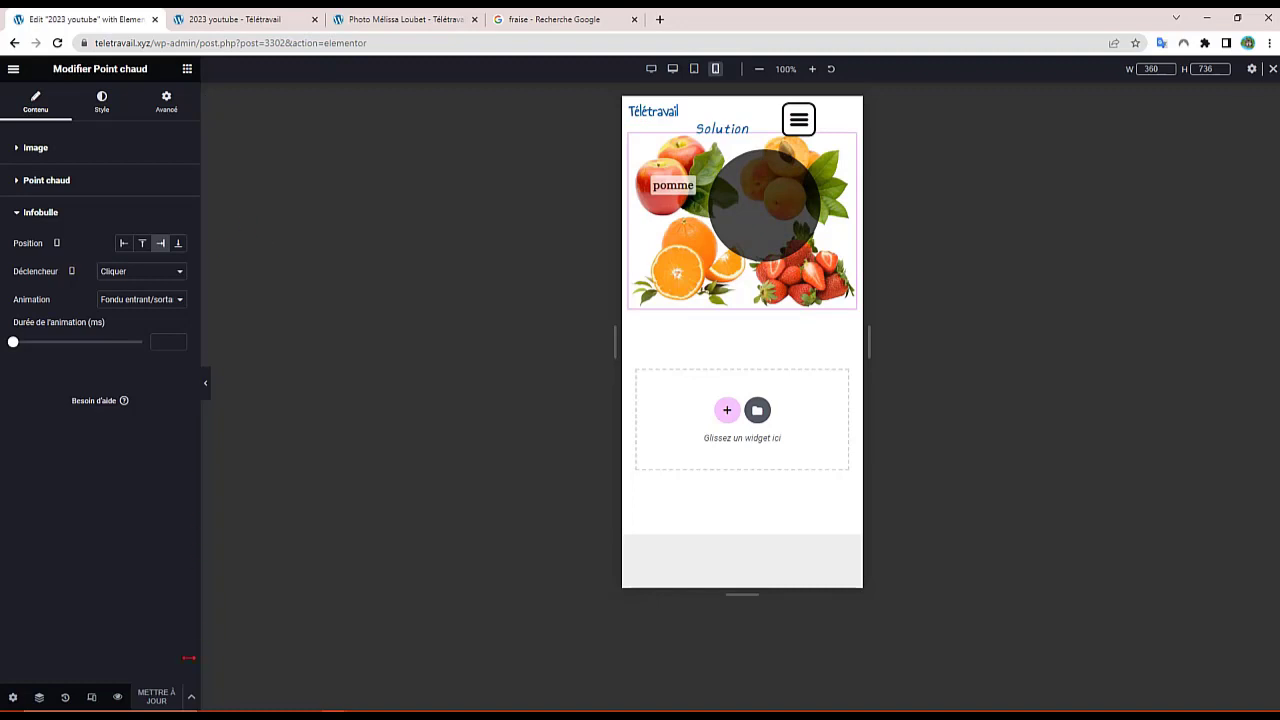
{"action": "left_click", "coordinate": [117, 698]}
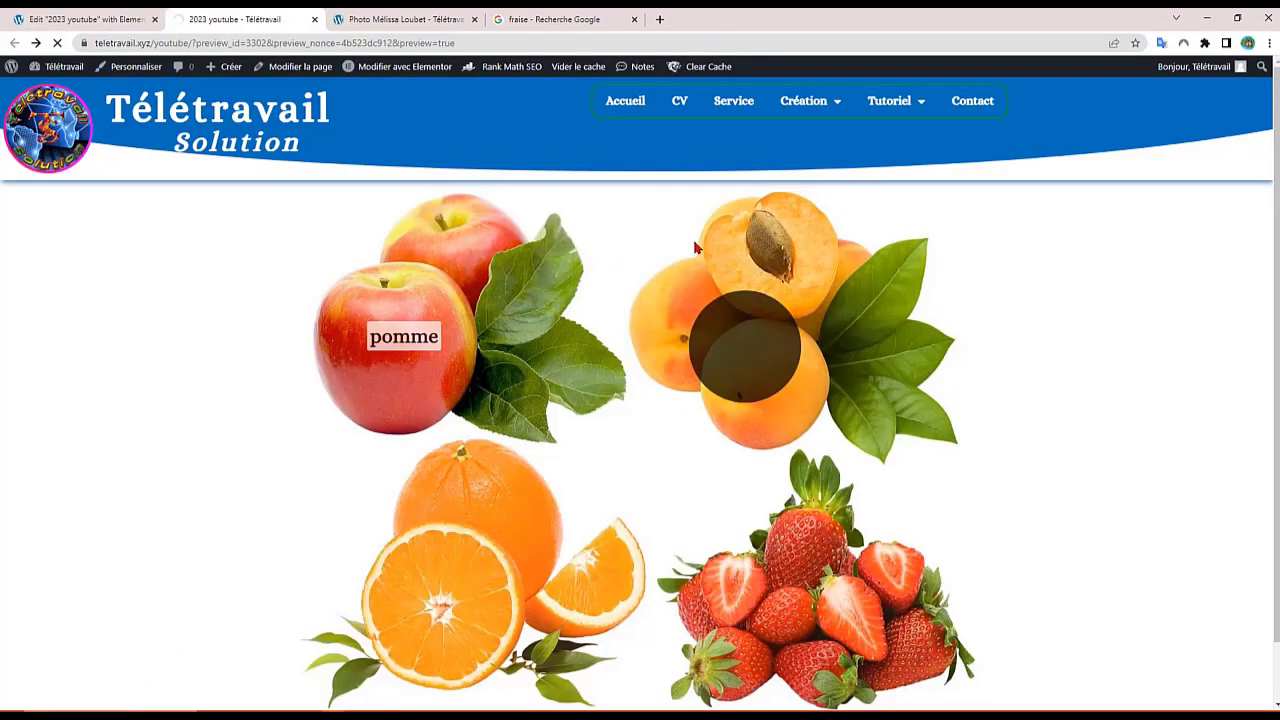
Step: Inspect the preview page with the browser's developer tools, emulate a Samsung Galaxy S8+ screen, and reload the page
{"action": "right_click", "coordinate": [1050, 250]}
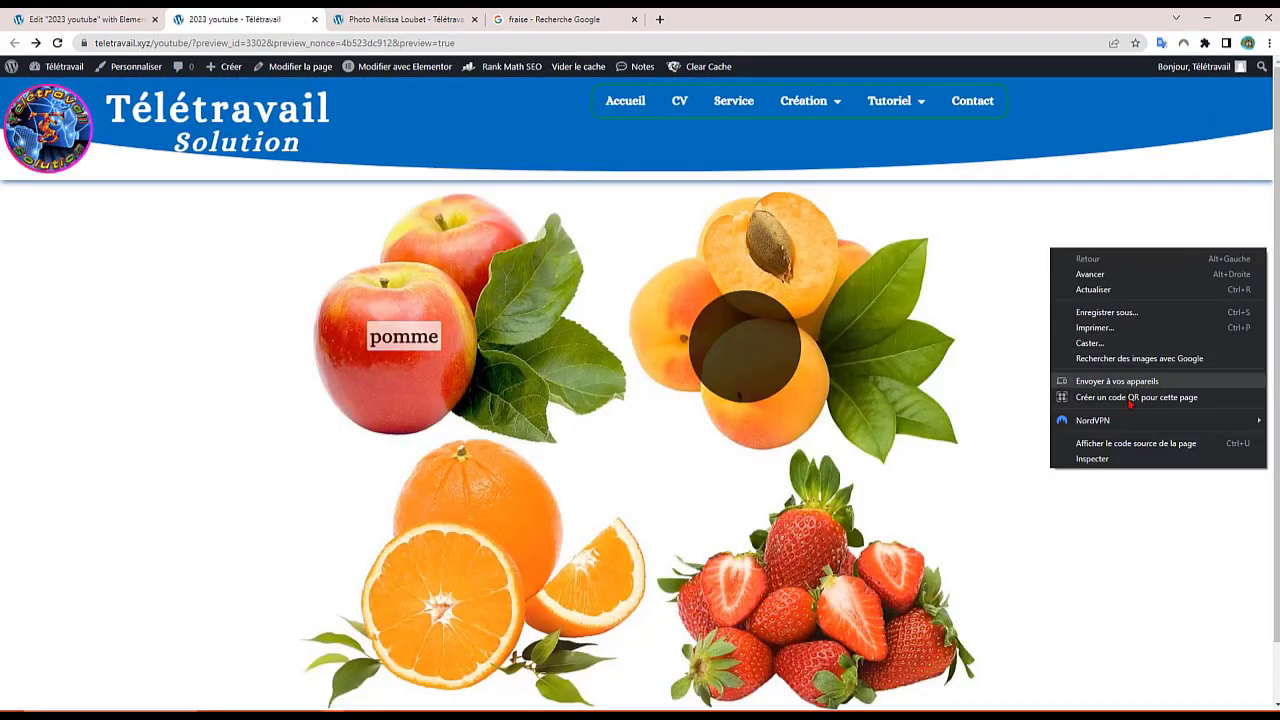
{"action": "left_click", "coordinate": [1094, 463]}
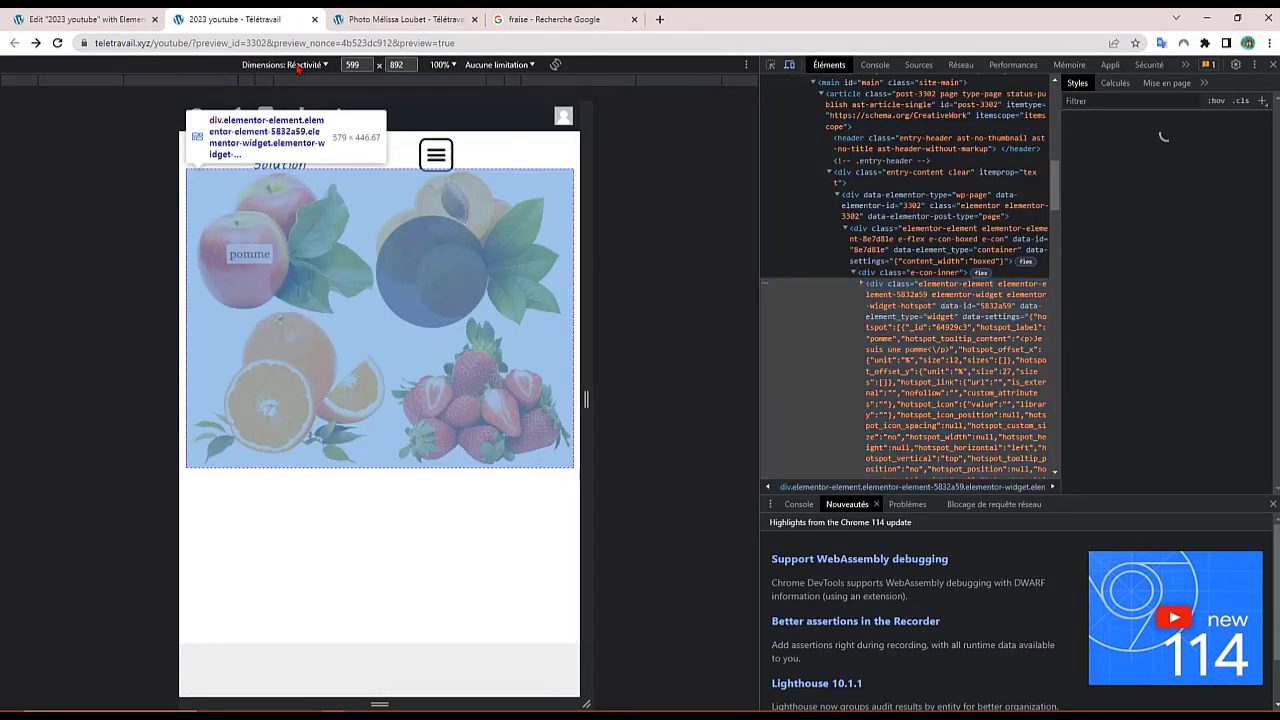
{"action": "left_click", "coordinate": [297, 67]}
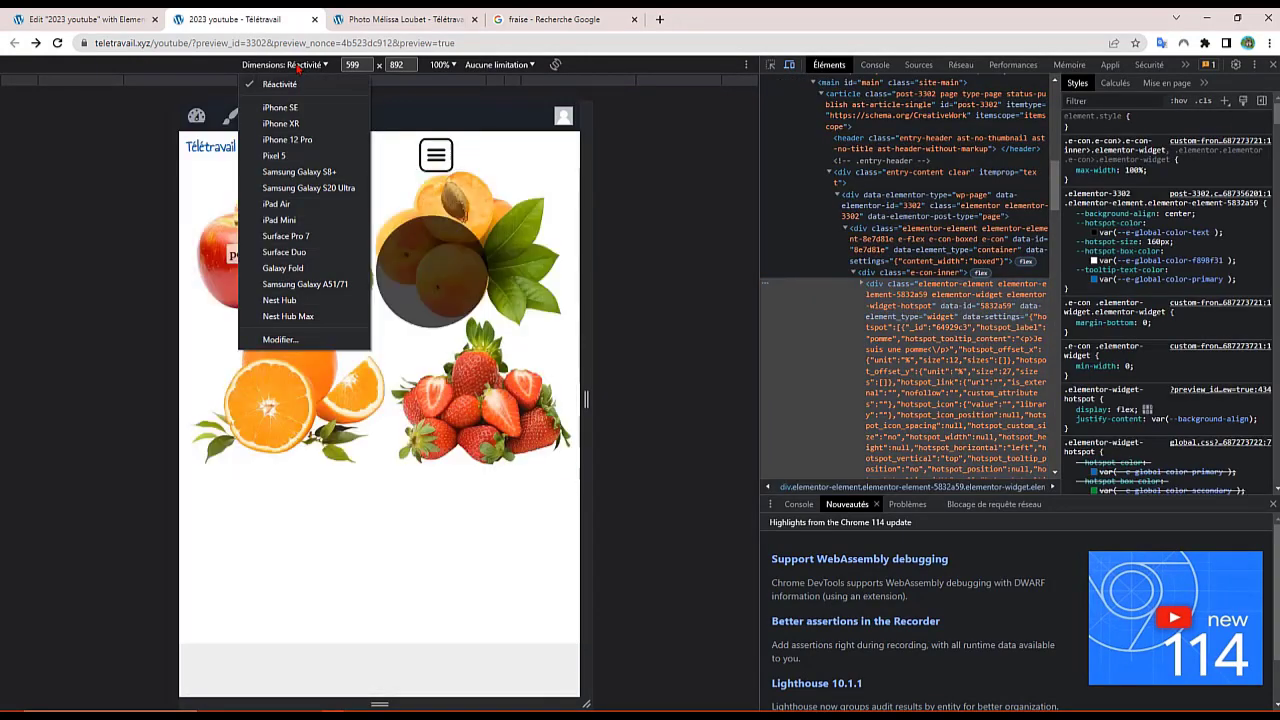
{"action": "left_click", "coordinate": [316, 176]}
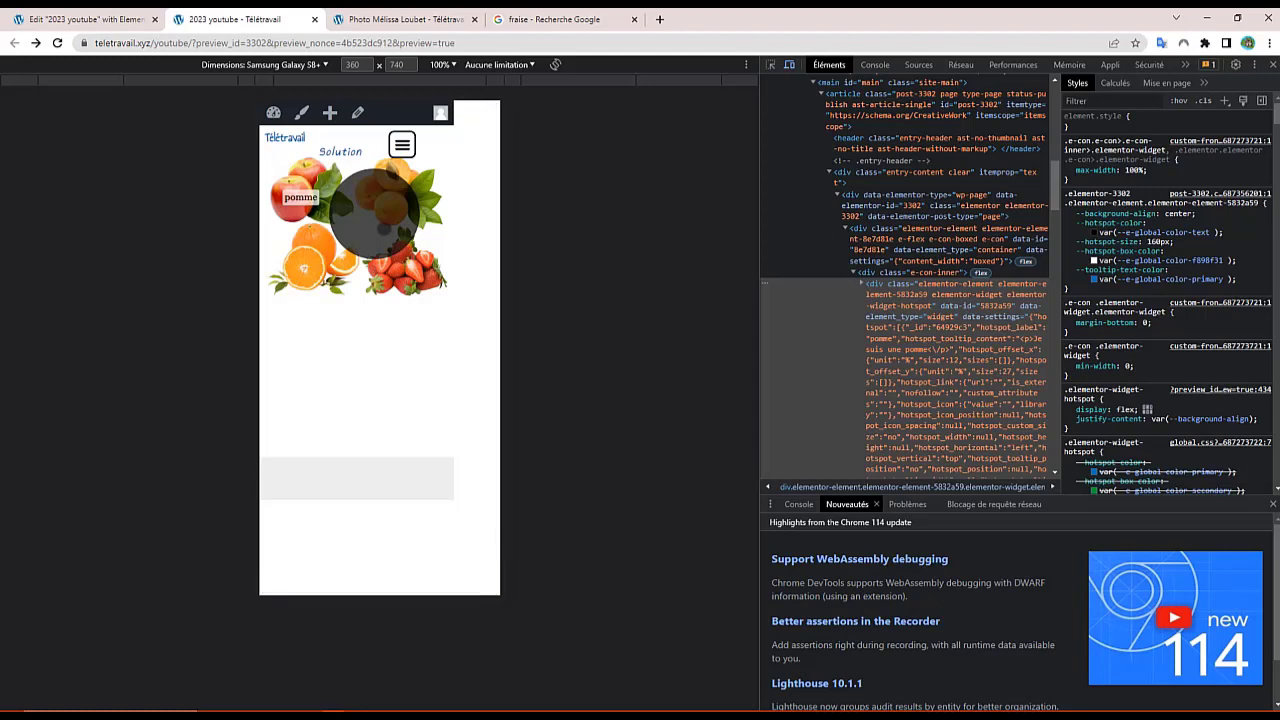
{"action": "key", "text": "F5"}
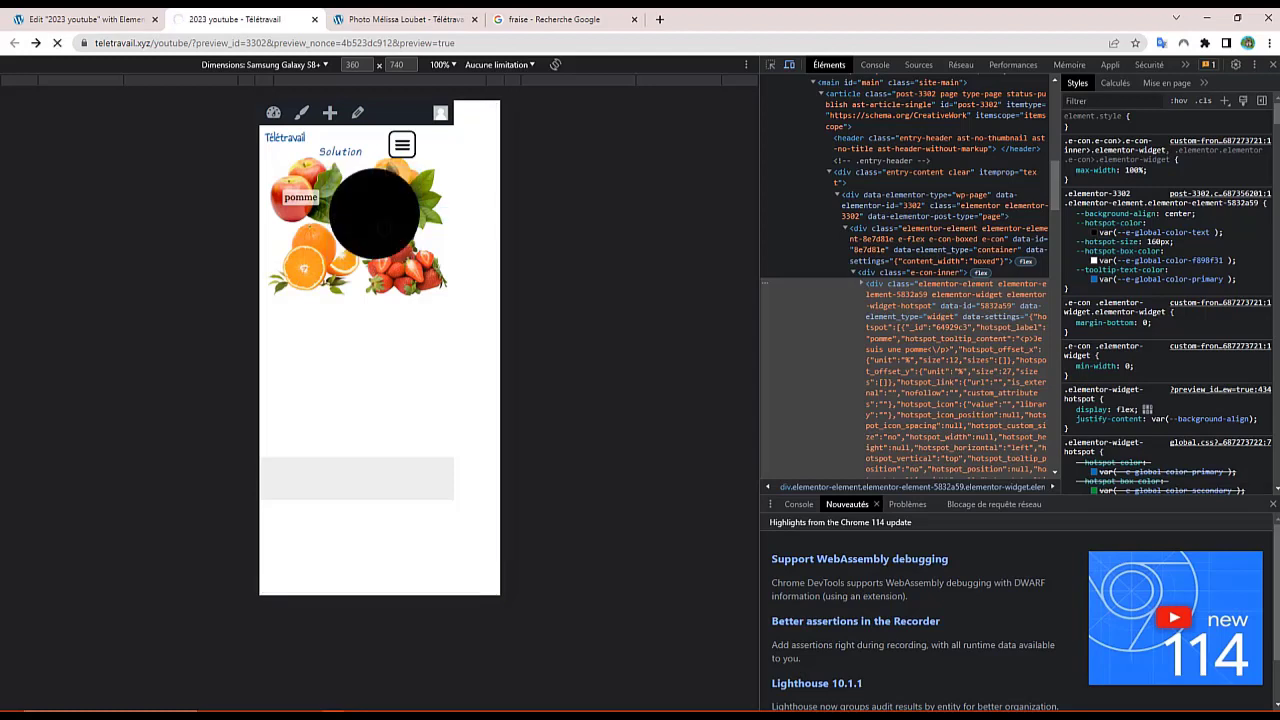